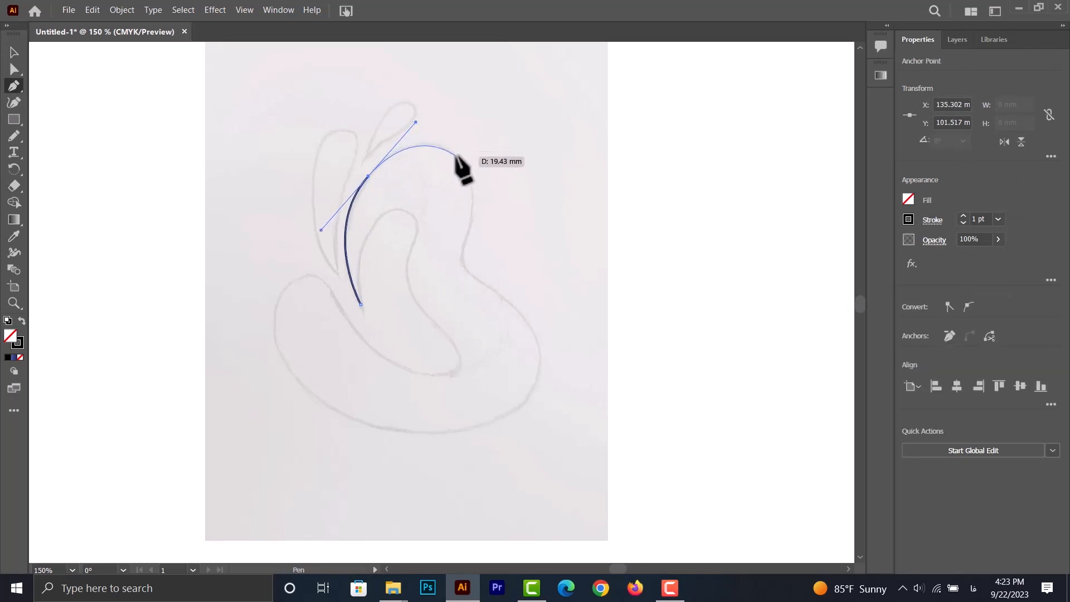
Continue the Pen path along the sketch's outer outline, around the curved body's right side and base to the rounded left lobe.
{"action": "mouse_move", "coordinate": [453, 151]}
{"action": "left_mouse_down"}
{"action": "mouse_move", "coordinate": [480, 195]}
{"action": "mouse_move", "coordinate": [458, 251]}
{"action": "mouse_move", "coordinate": [522, 314]}
{"action": "left_mouse_up"}
{"action": "left_click_drag", "start_coordinate": [537, 382], "coordinate": [520, 419]}
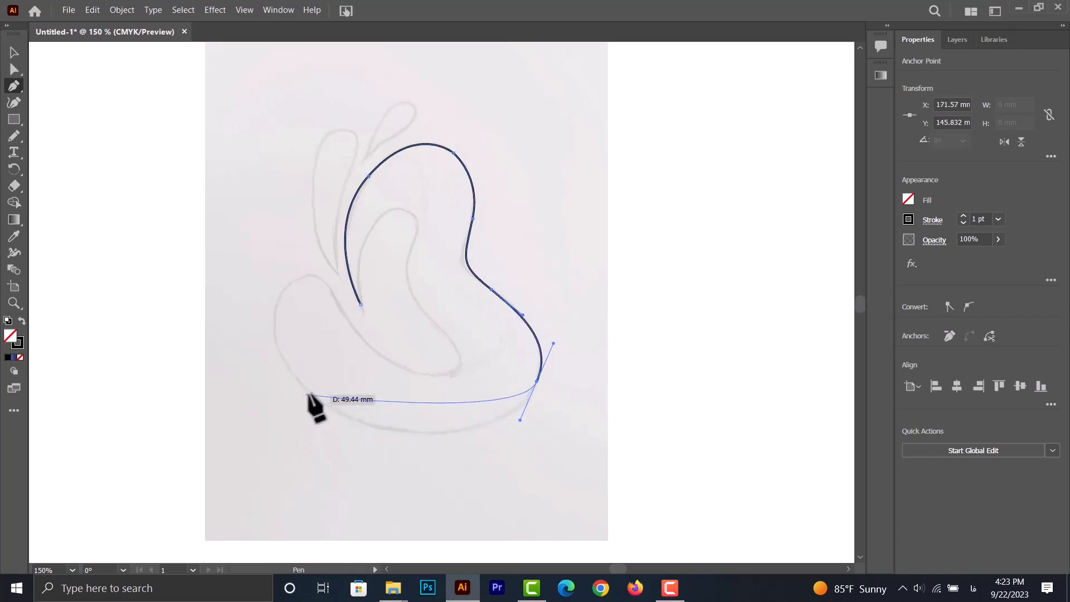
{"action": "left_click_drag", "start_coordinate": [317, 397], "coordinate": [232, 328]}
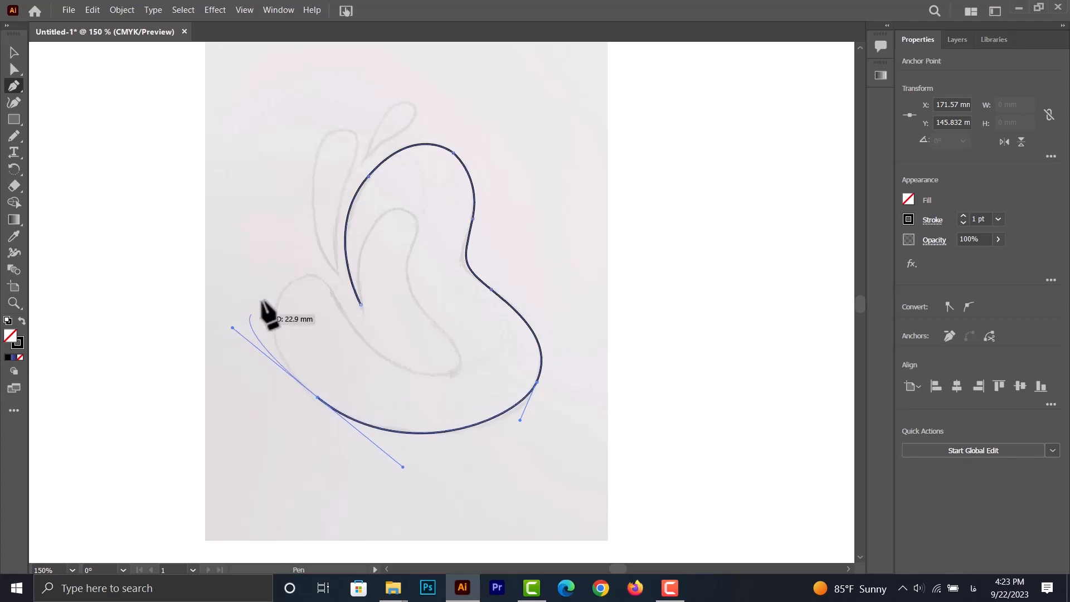
{"action": "left_click", "coordinate": [301, 277]}
{"action": "left_click_drag", "start_coordinate": [334, 295], "coordinate": [351, 328]}
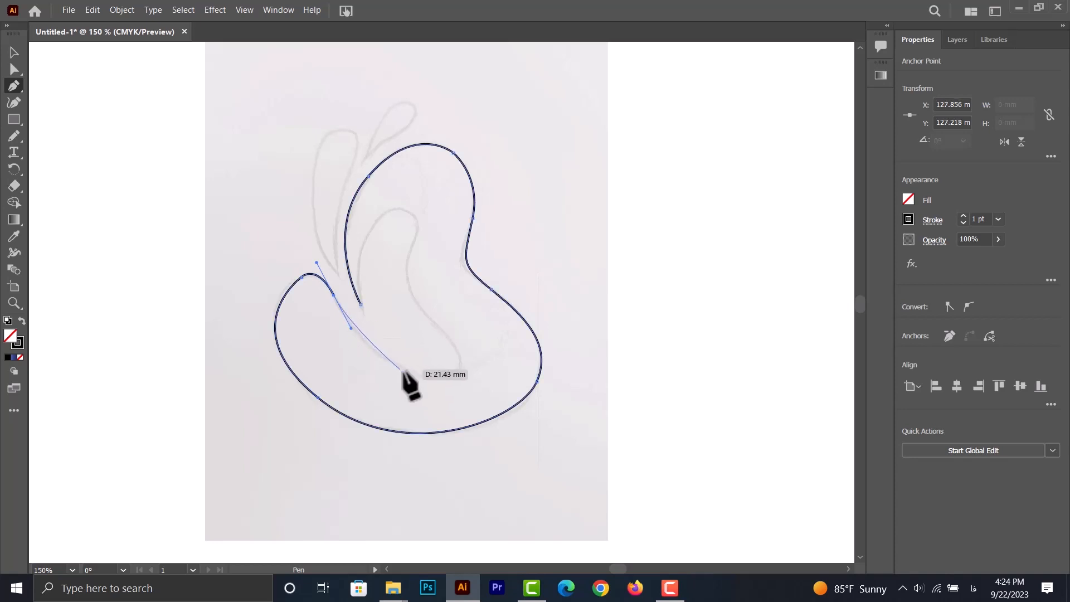
Trace the sketch's inner contour with the Pen tool and close the body path at its starting point.
{"action": "left_click_drag", "start_coordinate": [427, 375], "coordinate": [465, 372]}
{"action": "left_click_drag", "start_coordinate": [447, 334], "coordinate": [422, 307]}
{"action": "left_click_drag", "start_coordinate": [413, 246], "coordinate": [427, 202]}
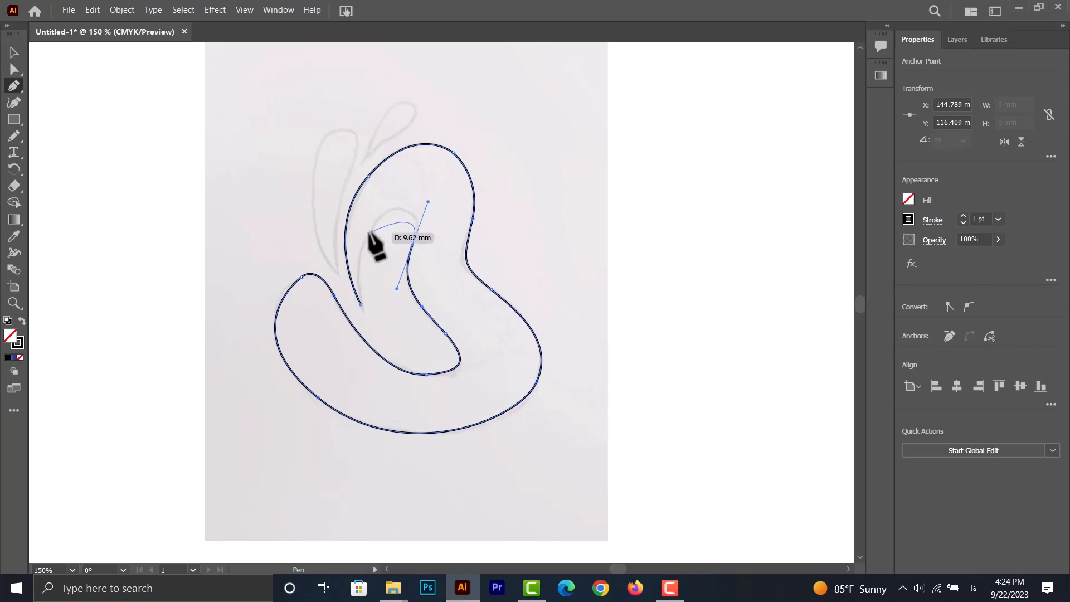
{"action": "left_click", "coordinate": [389, 211]}
{"action": "left_click_drag", "start_coordinate": [361, 305], "coordinate": [368, 384]}
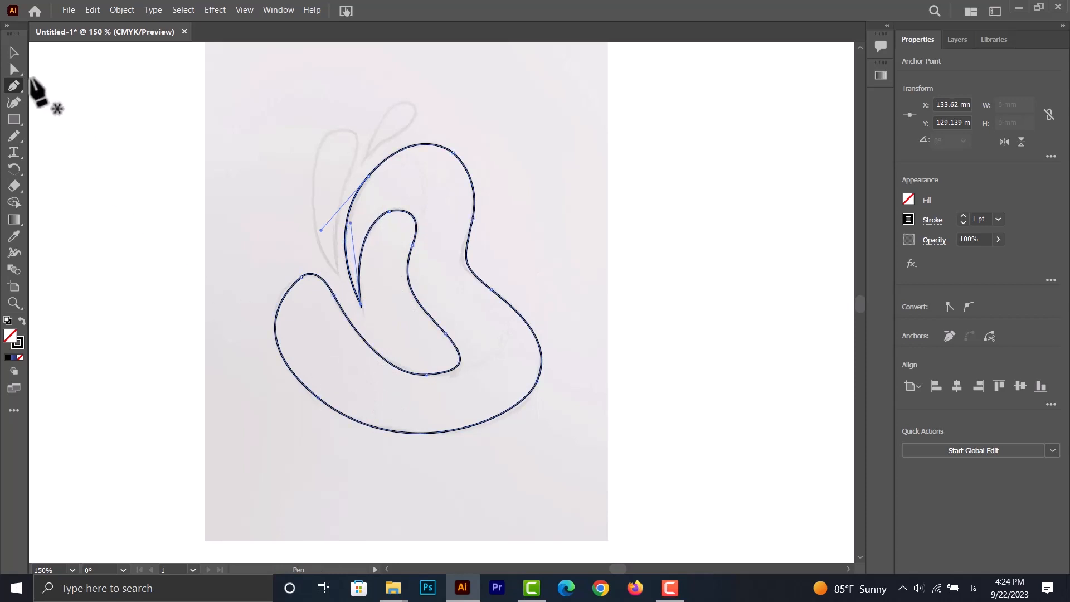
Trace the tall leaf shape left of the body as a closed Pen path.
{"action": "left_click_drag", "start_coordinate": [338, 274], "coordinate": [315, 149]}
{"action": "left_click_drag", "start_coordinate": [317, 149], "coordinate": [335, 67]}
{"action": "left_click_drag", "start_coordinate": [356, 147], "coordinate": [353, 167]}
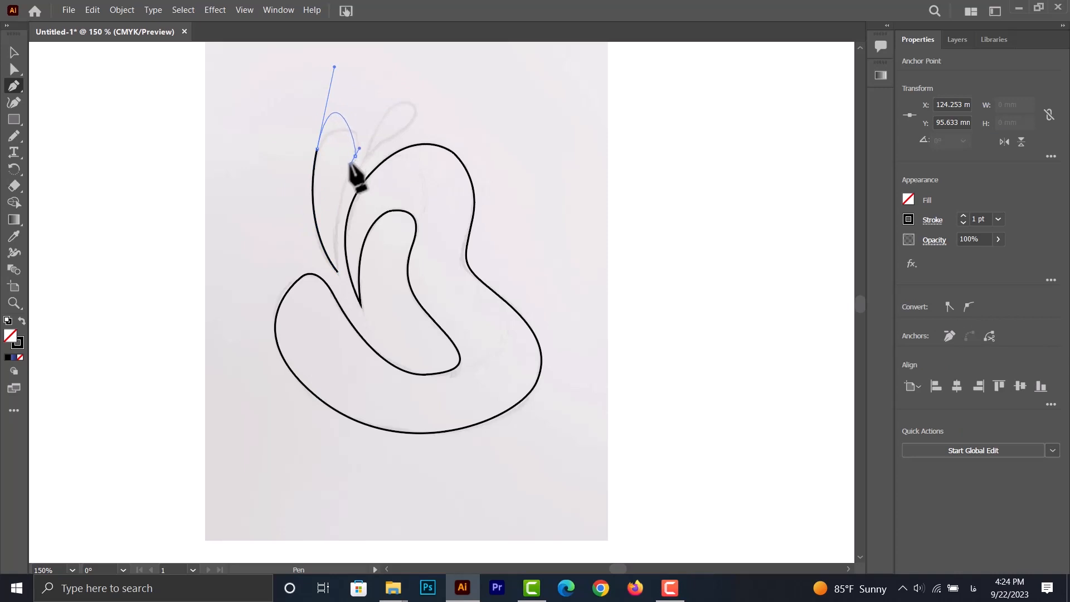
{"action": "left_click_drag", "start_coordinate": [338, 272], "coordinate": [352, 324]}
Trace the small teardrop above the body as a closed path, undoing and redrawing its misplaced rounded tip.
{"action": "left_click_drag", "start_coordinate": [365, 156], "coordinate": [399, 149]}
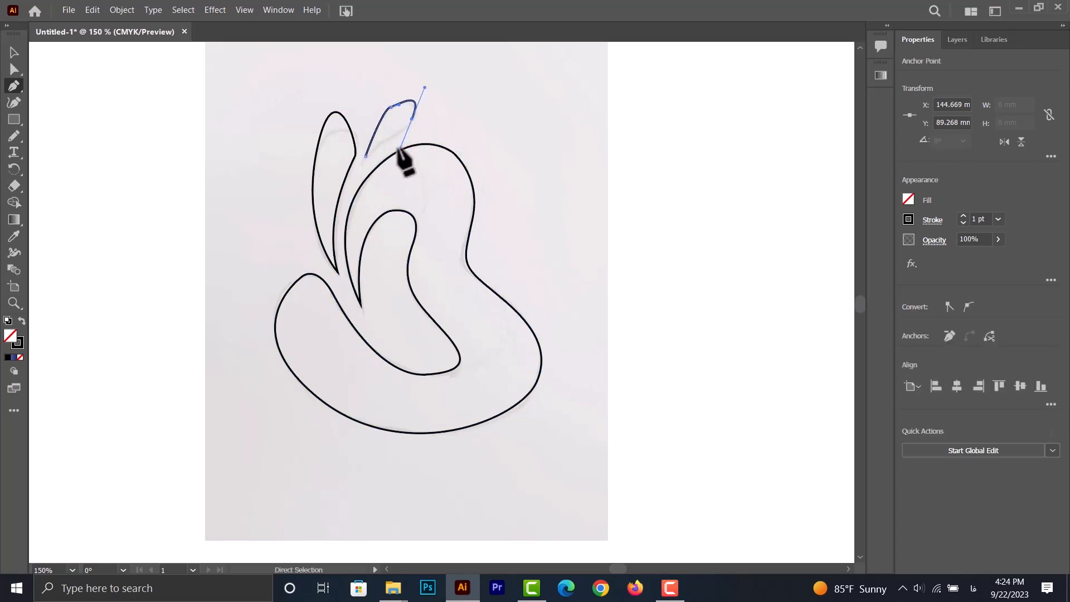
{"action": "key", "text": "ctrl+z"}
{"action": "key", "text": "ctrl+z"}
{"action": "left_click_drag", "start_coordinate": [393, 105], "coordinate": [411, 97]}
{"action": "mouse_move", "coordinate": [415, 120]}
{"action": "left_mouse_down"}
{"action": "mouse_move", "coordinate": [420, 148]}
{"action": "mouse_move", "coordinate": [411, 126]}
{"action": "mouse_move", "coordinate": [406, 134]}
{"action": "left_mouse_up"}
{"action": "left_click_drag", "start_coordinate": [365, 156], "coordinate": [356, 173]}
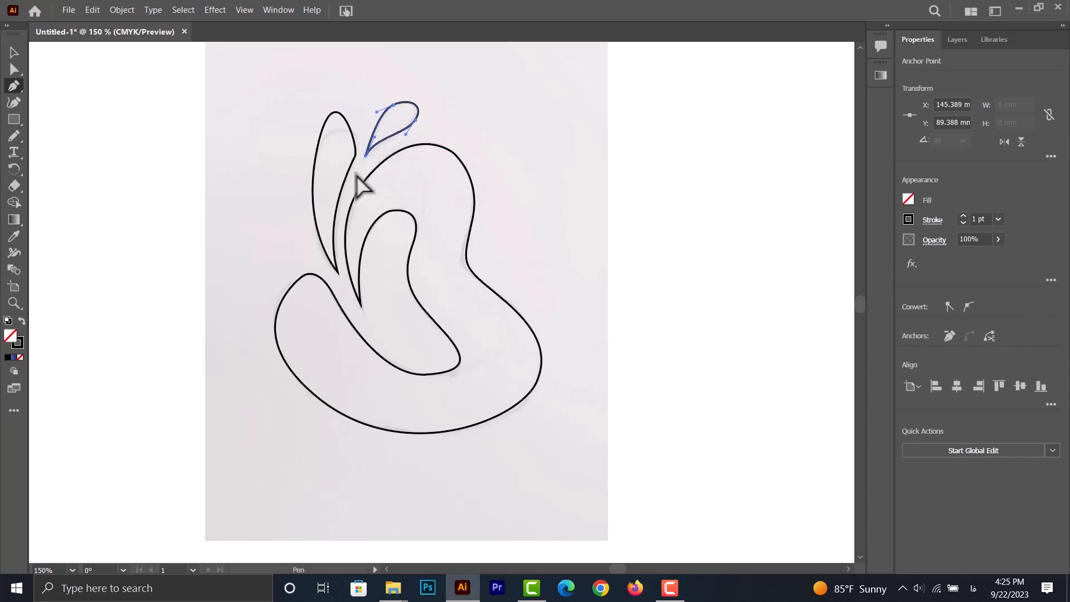
Reshape the tall leaf's rounded tip and left side by adjusting its curve handles with Direct Selection.
{"action": "left_click", "coordinate": [13, 70]}
{"action": "left_click", "coordinate": [356, 146]}
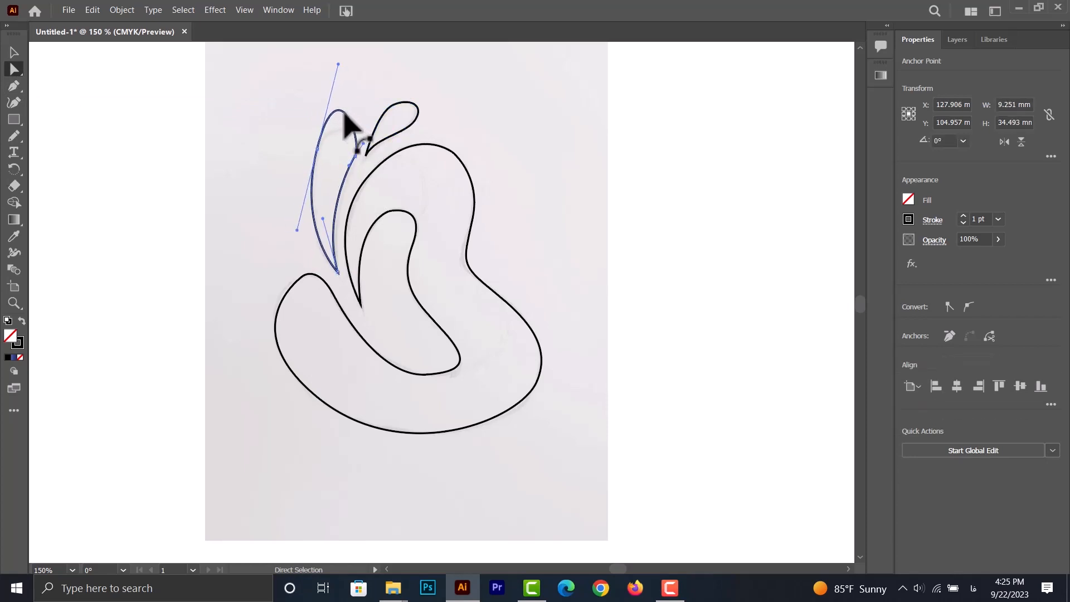
{"action": "left_click_drag", "start_coordinate": [338, 64], "coordinate": [343, 102]}
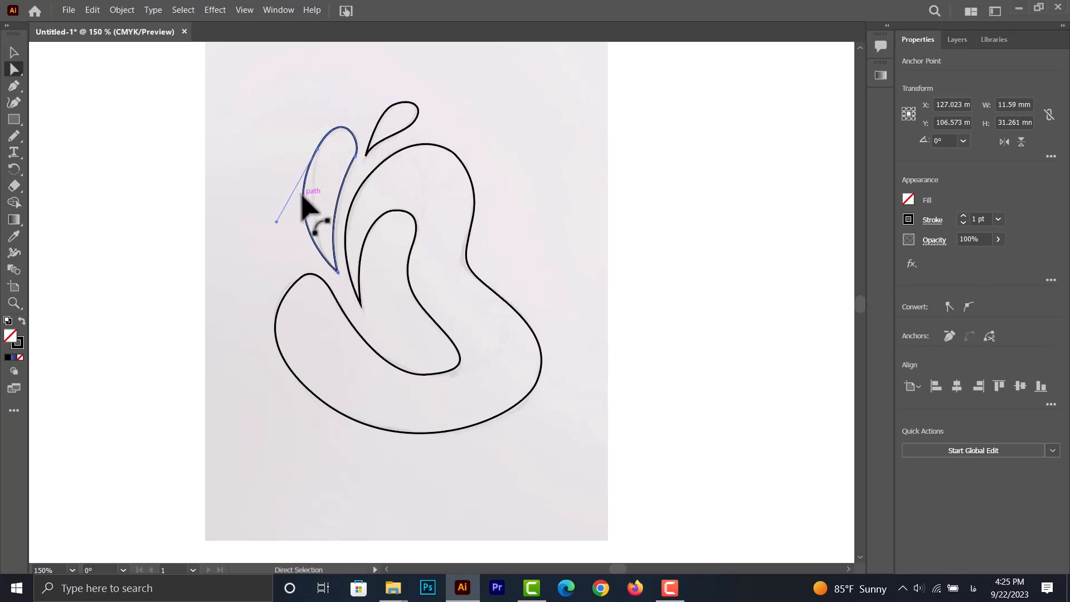
{"action": "left_click_drag", "start_coordinate": [277, 221], "coordinate": [293, 213]}
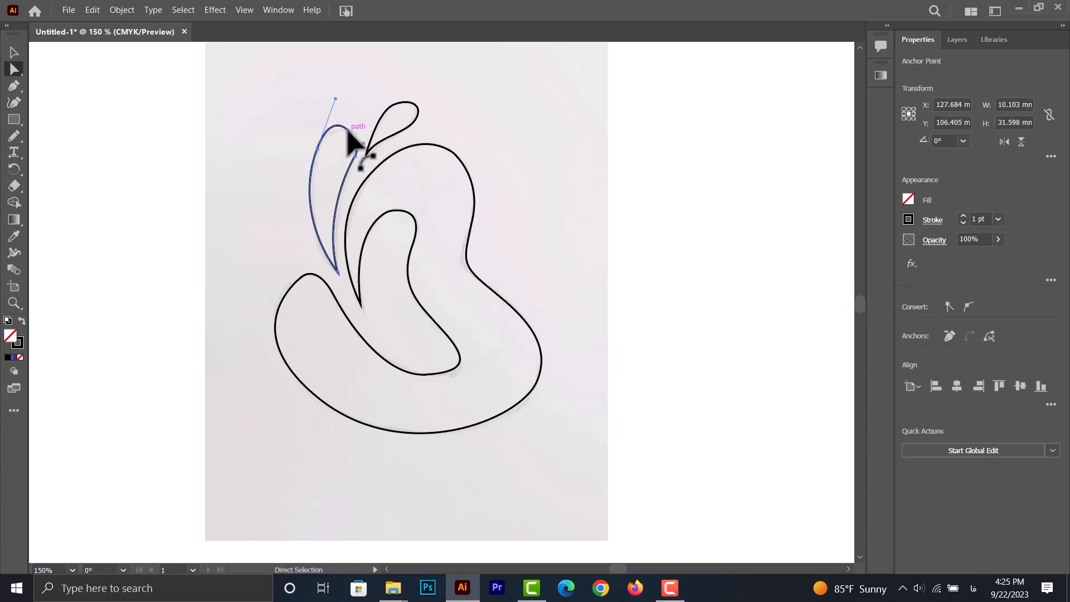
{"action": "left_click_drag", "start_coordinate": [365, 142], "coordinate": [371, 135]}
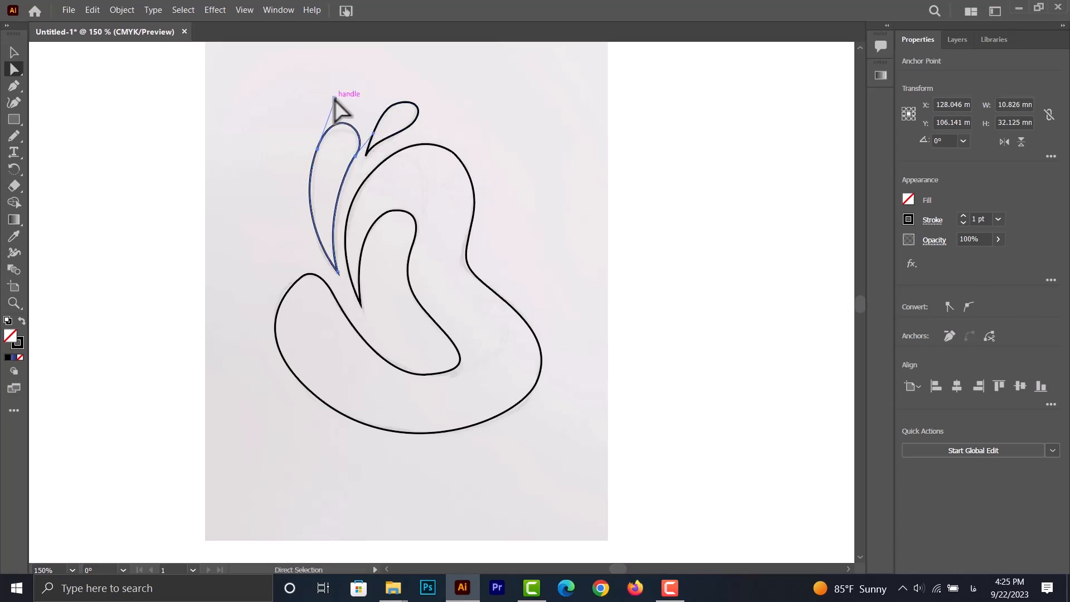
{"action": "left_click_drag", "start_coordinate": [336, 100], "coordinate": [335, 108]}
{"action": "left_click_drag", "start_coordinate": [289, 212], "coordinate": [291, 206]}
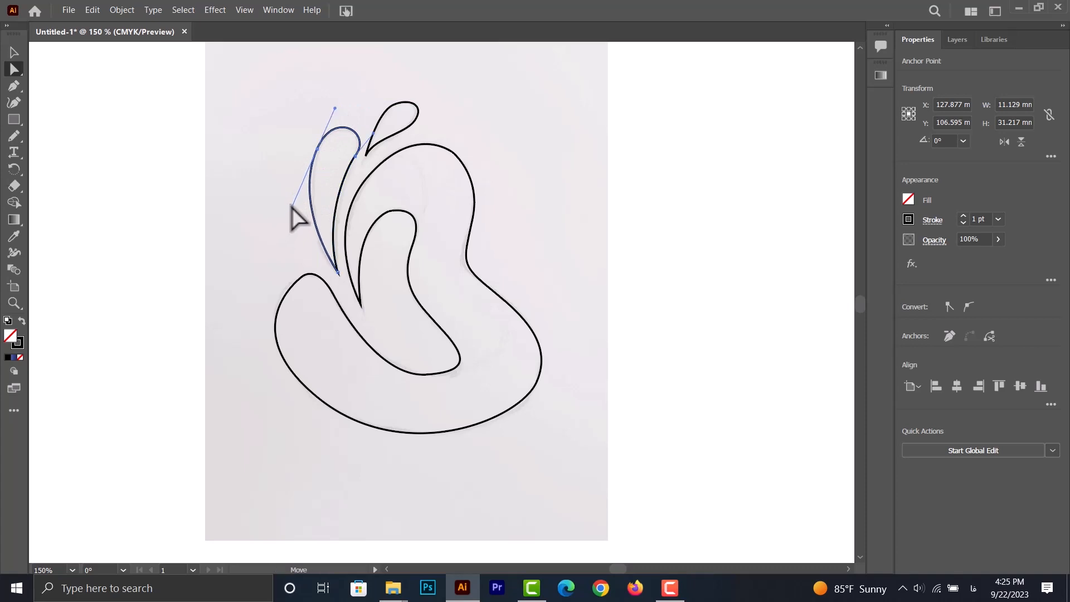
{"action": "left_click", "coordinate": [260, 180]}
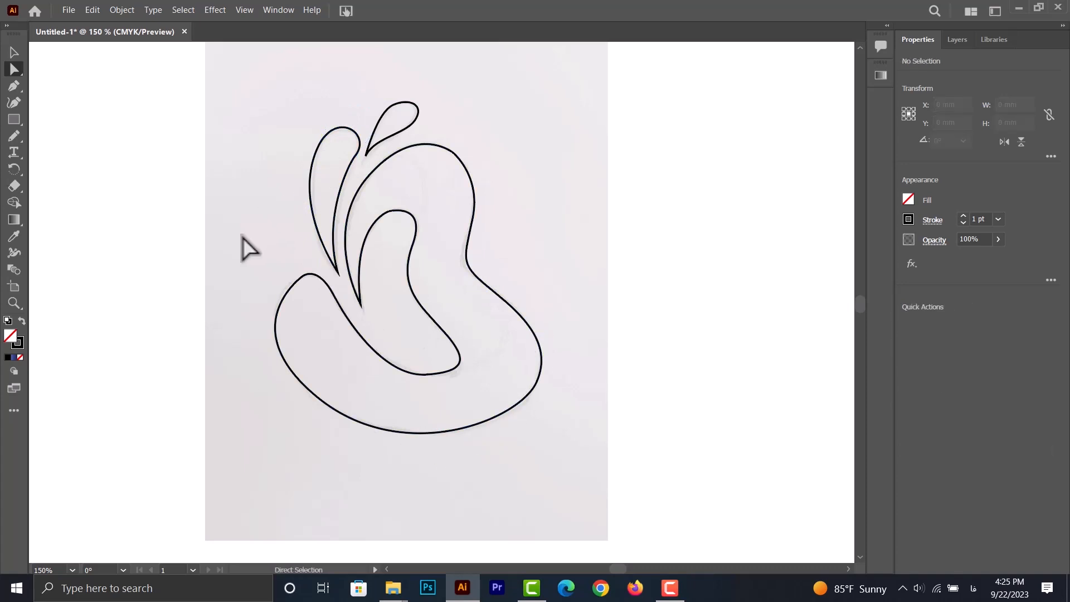
Unlock the background sketch image and delete it, leaving only the traced paths.
{"action": "scroll", "coordinate": [268, 245], "scroll_direction": "down", "scroll_amount": 1}
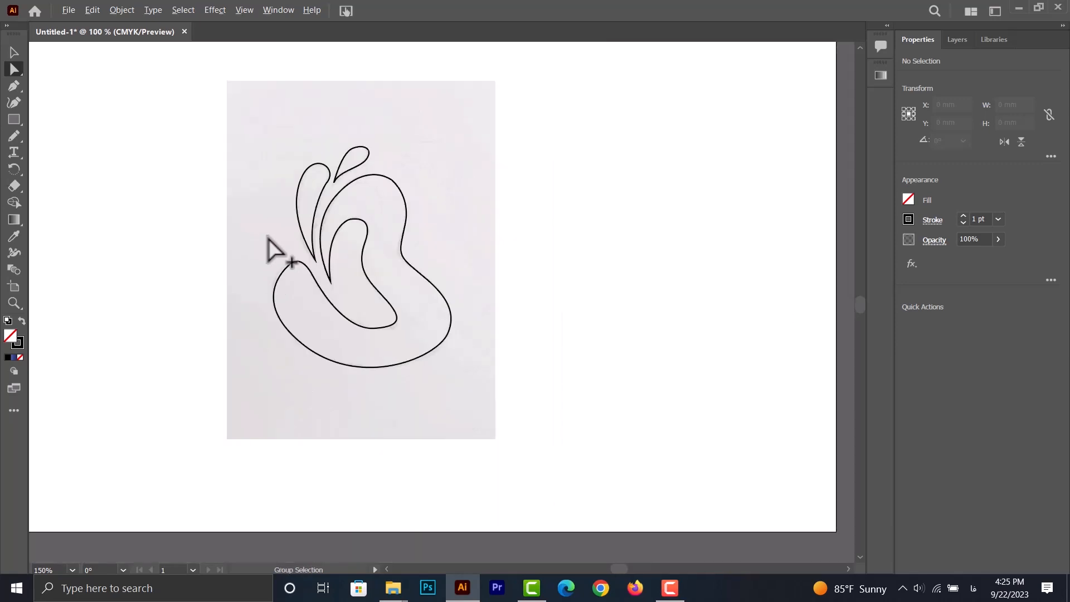
{"action": "scroll", "coordinate": [106, 220], "scroll_direction": "up", "scroll_amount": 1}
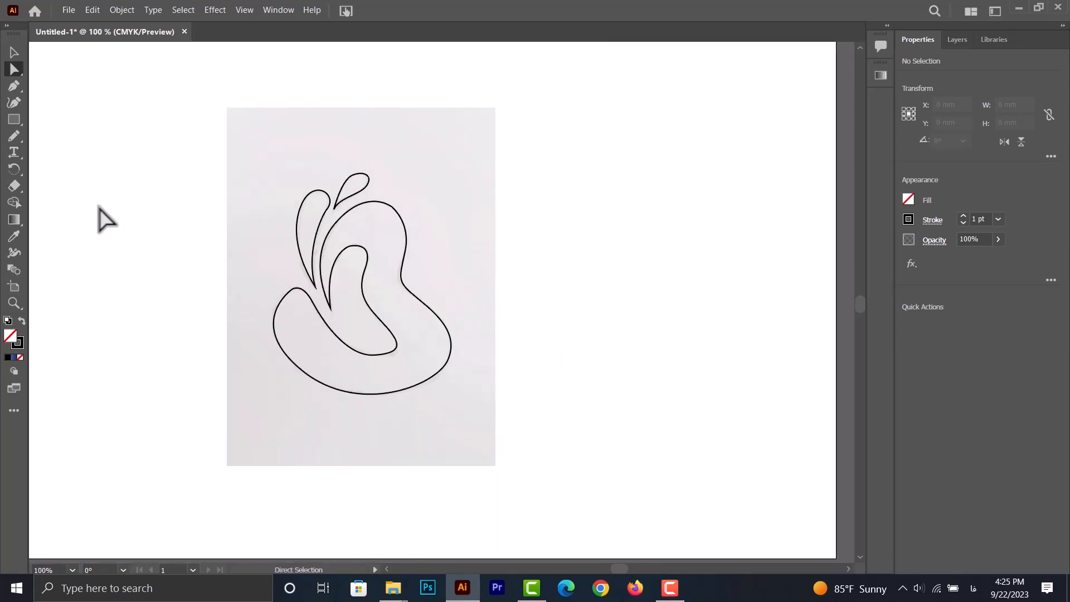
{"action": "left_click", "coordinate": [122, 11]}
{"action": "left_click", "coordinate": [153, 111]}
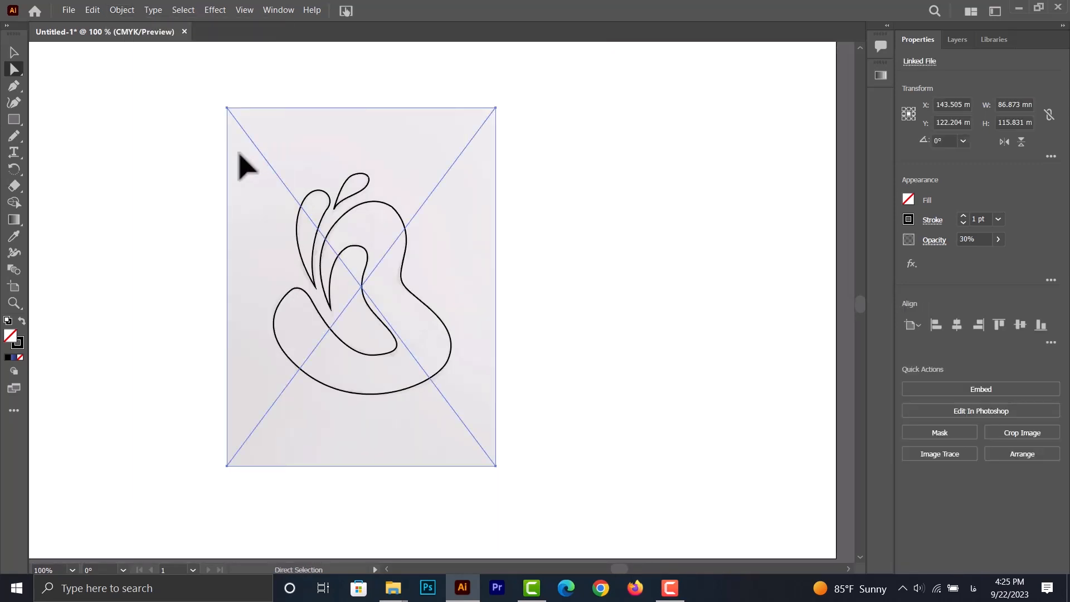
{"action": "key", "text": "Delete"}
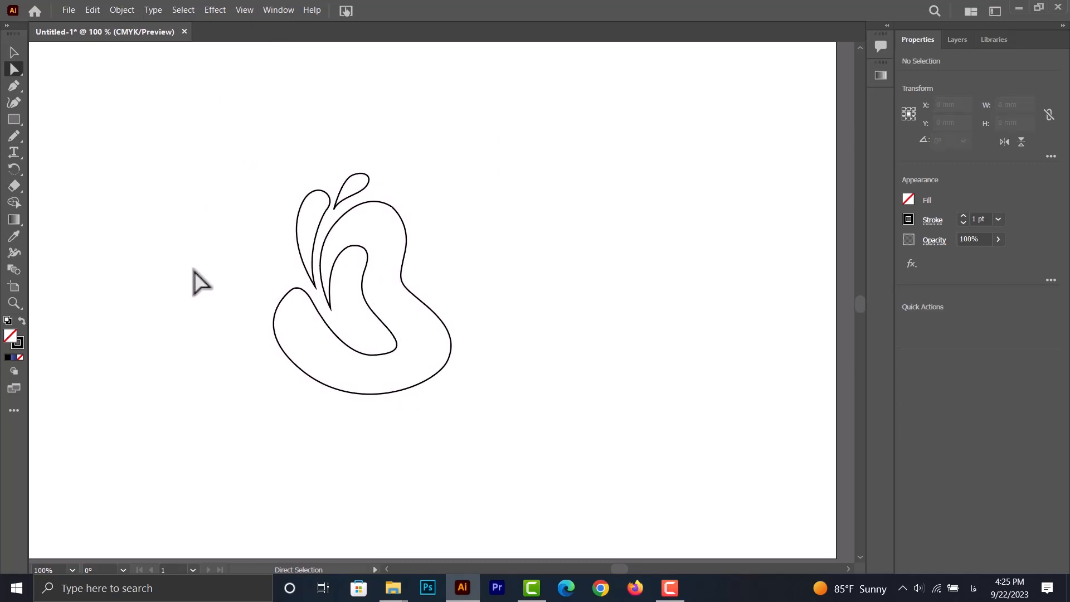
Draw a curved Pen path from the bottom of the inner contour to the body's right edge.
{"action": "scroll", "coordinate": [201, 285], "scroll_direction": "up", "scroll_amount": 1}
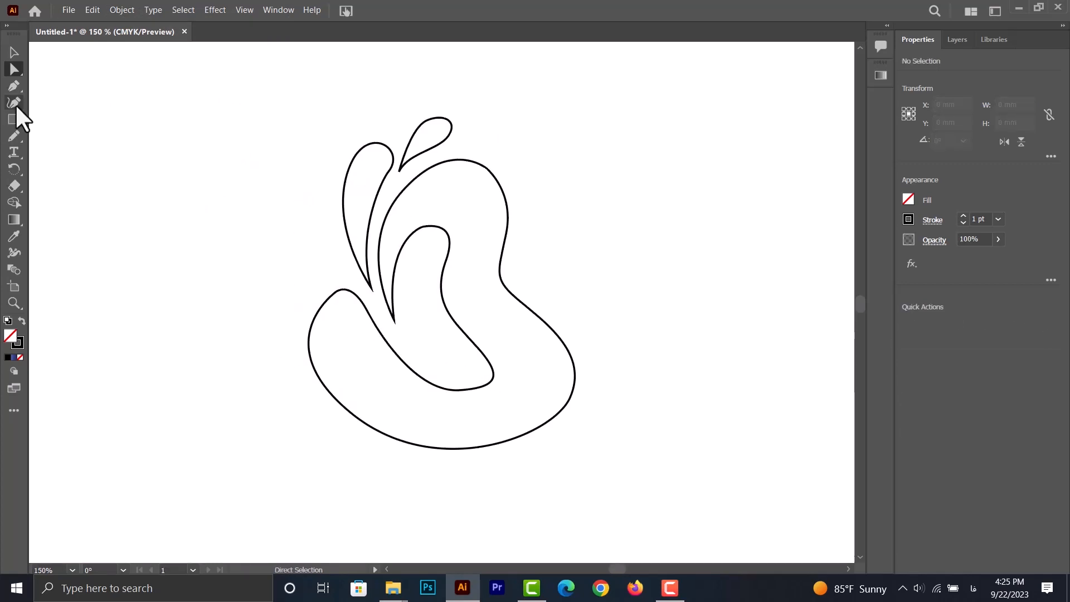
{"action": "left_click", "coordinate": [15, 85]}
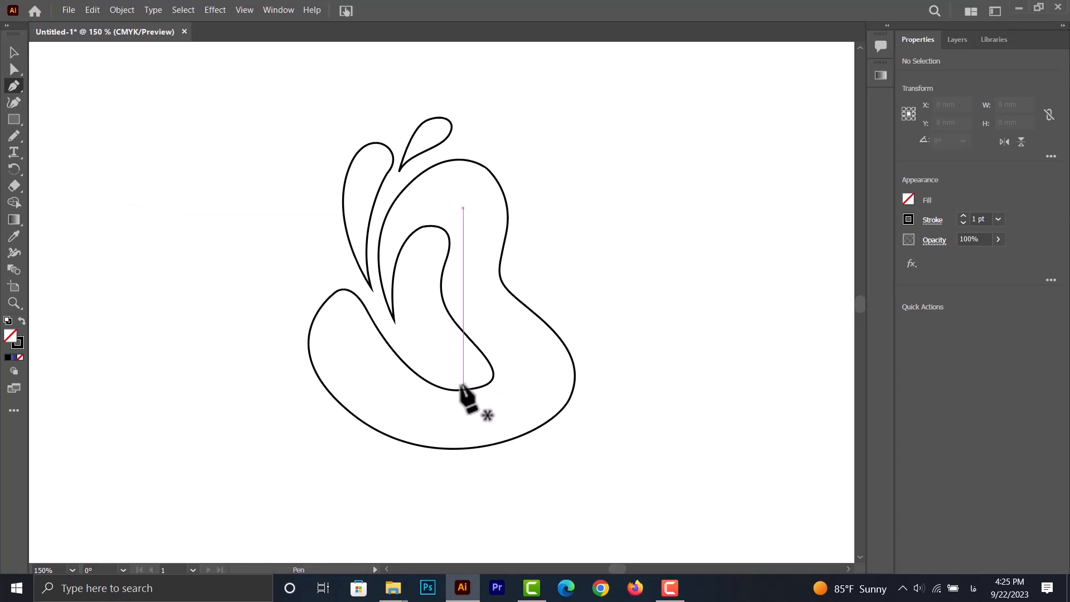
{"action": "left_click", "coordinate": [461, 384]}
{"action": "left_click_drag", "start_coordinate": [546, 316], "coordinate": [542, 256]}
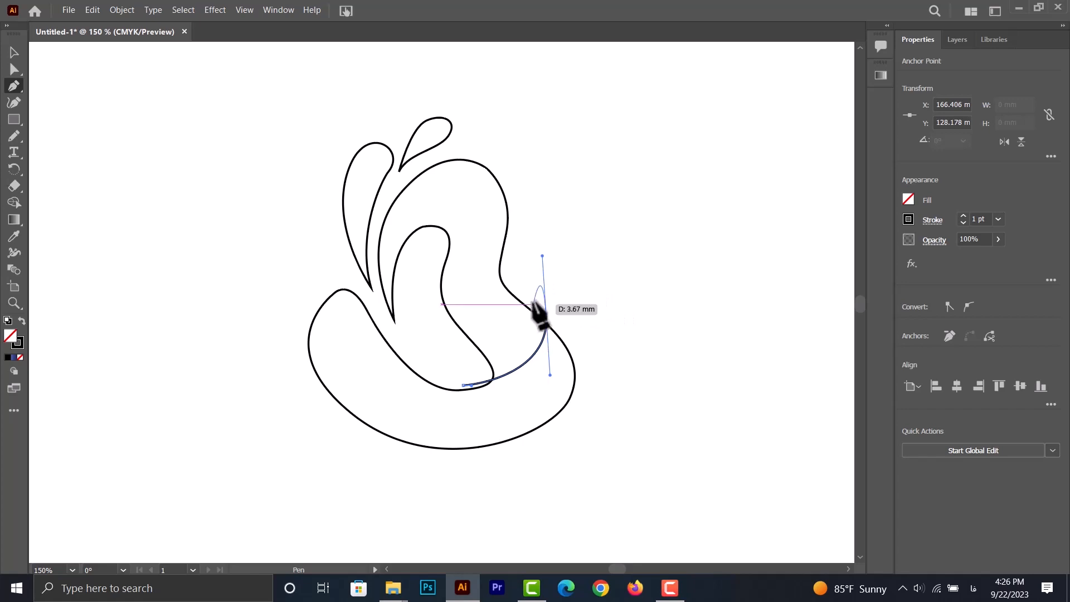
Fit the lower curve's endpoints onto the inner and outer outlines and angle its upper handle along the right edge.
{"action": "left_click", "coordinate": [14, 70]}
{"action": "scroll", "coordinate": [477, 366], "scroll_direction": "up", "scroll_amount": 1}
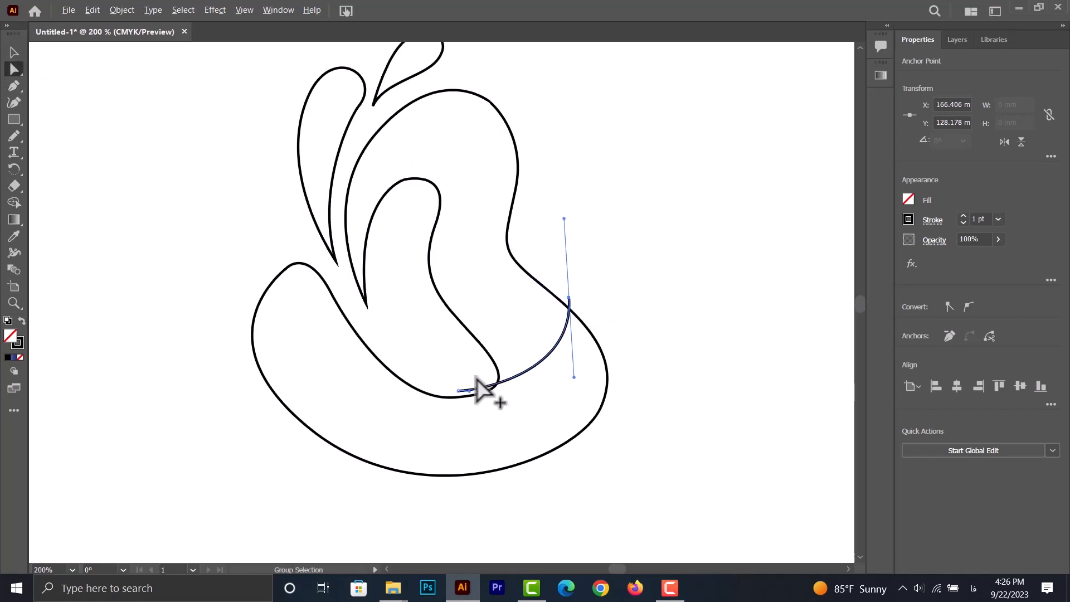
{"action": "left_click_drag", "start_coordinate": [462, 394], "coordinate": [472, 395]}
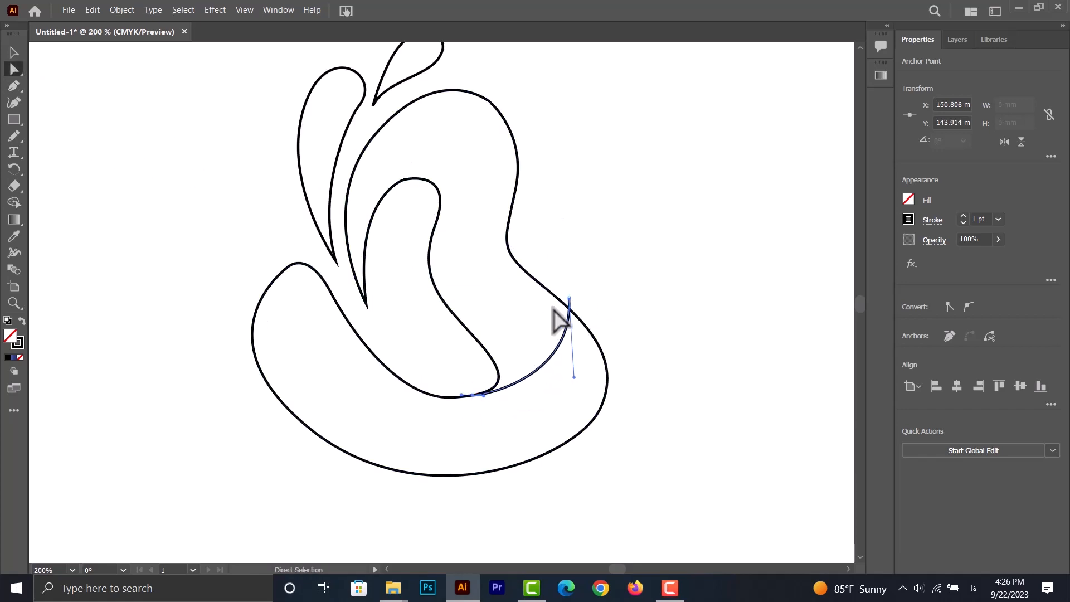
{"action": "left_click_drag", "start_coordinate": [569, 300], "coordinate": [562, 301]}
{"action": "left_click_drag", "start_coordinate": [556, 221], "coordinate": [523, 254]}
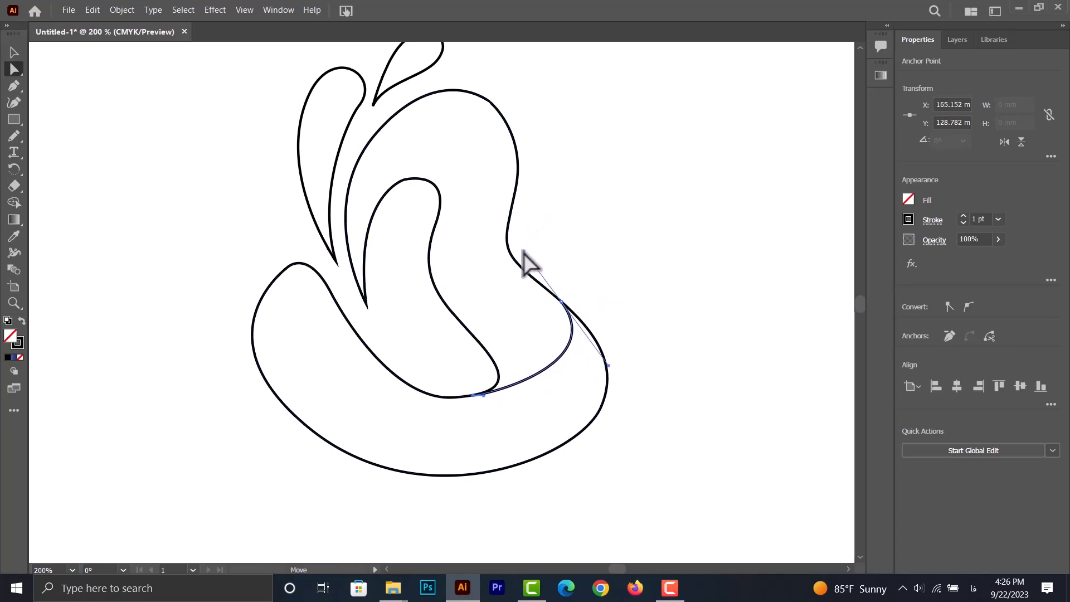
{"action": "left_click_drag", "start_coordinate": [557, 303], "coordinate": [551, 297]}
{"action": "scroll", "coordinate": [480, 406], "scroll_direction": "down", "scroll_amount": 1}
{"action": "scroll", "coordinate": [480, 407], "scroll_direction": "up", "scroll_amount": 2}
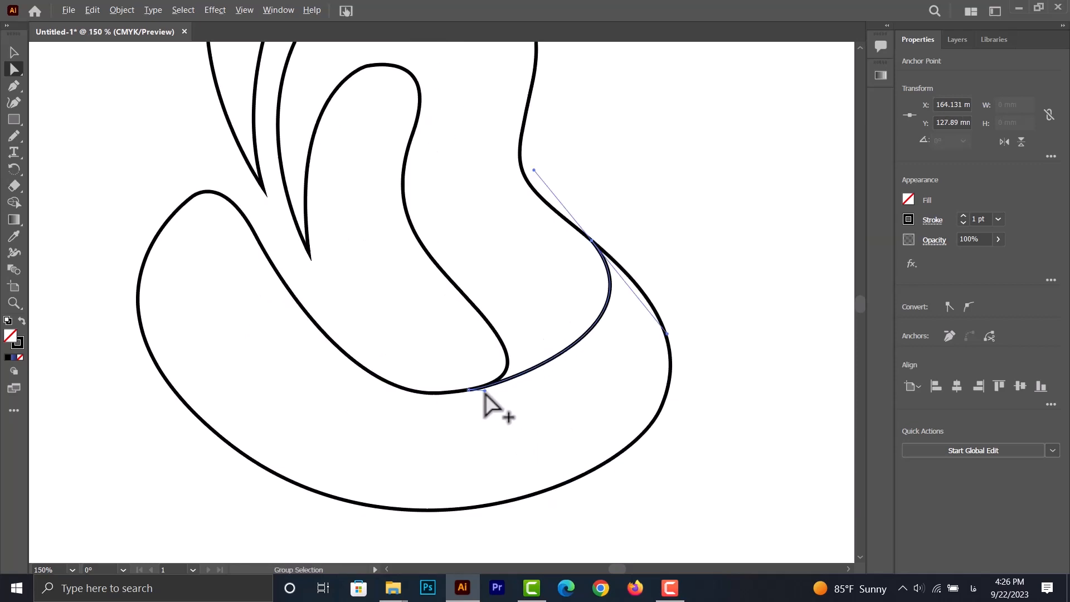
{"action": "scroll", "coordinate": [488, 359], "scroll_direction": "down", "scroll_amount": 1}
{"action": "scroll", "coordinate": [429, 273], "scroll_direction": "up", "scroll_amount": 1}
{"action": "scroll", "coordinate": [432, 280], "scroll_direction": "up", "scroll_amount": 1}
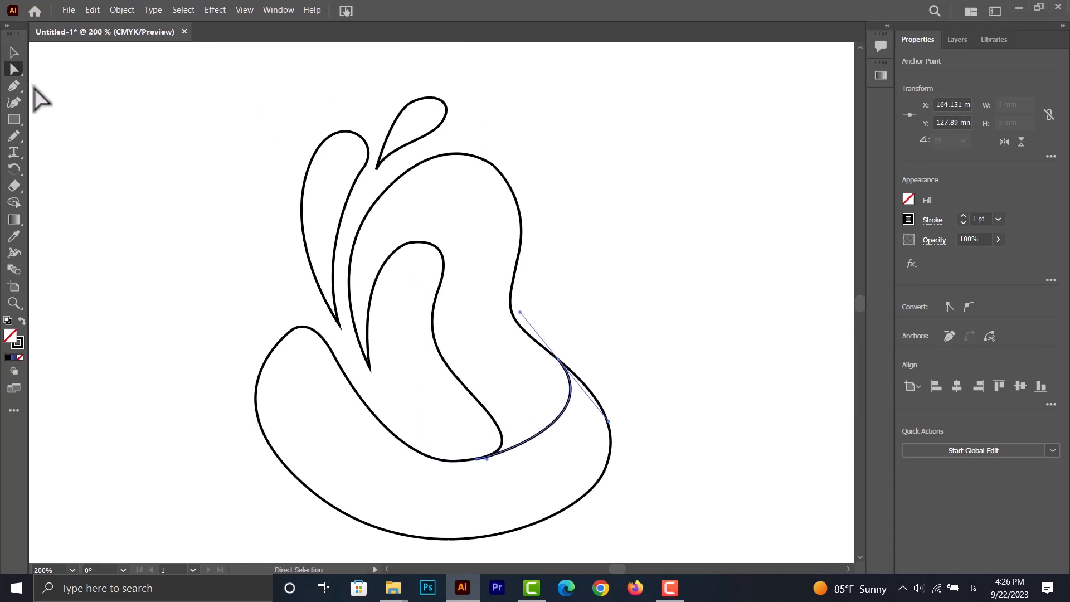
Draw an arched path from the inner contour's upper right to the outer outline's upper left and fit its endpoints onto both.
{"action": "left_click", "coordinate": [437, 265]}
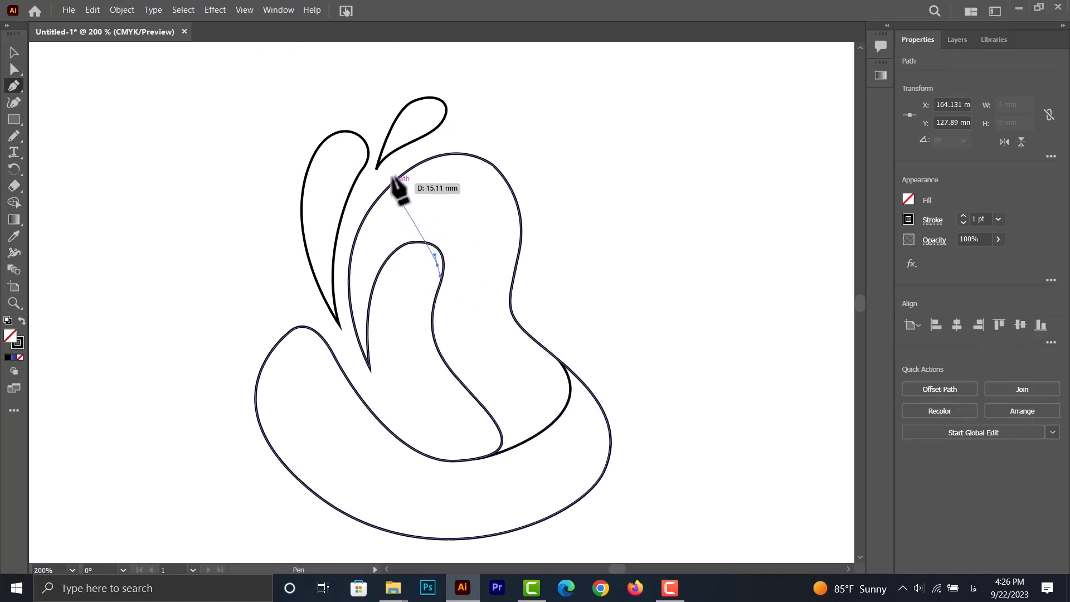
{"action": "left_click_drag", "start_coordinate": [394, 167], "coordinate": [327, 197]}
{"action": "left_click", "coordinate": [14, 69]}
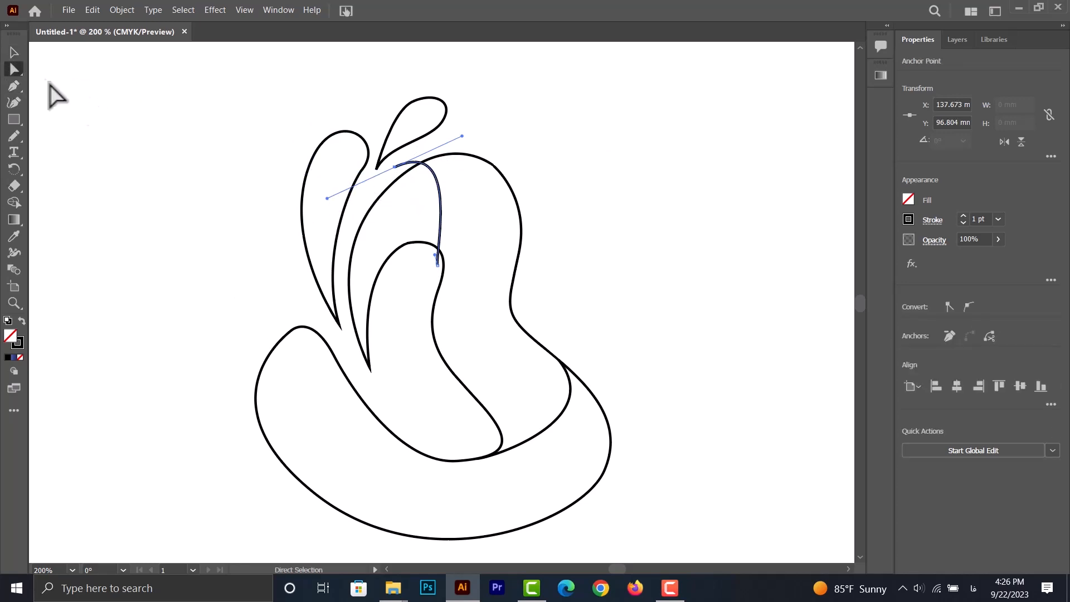
{"action": "left_click_drag", "start_coordinate": [401, 169], "coordinate": [402, 174]}
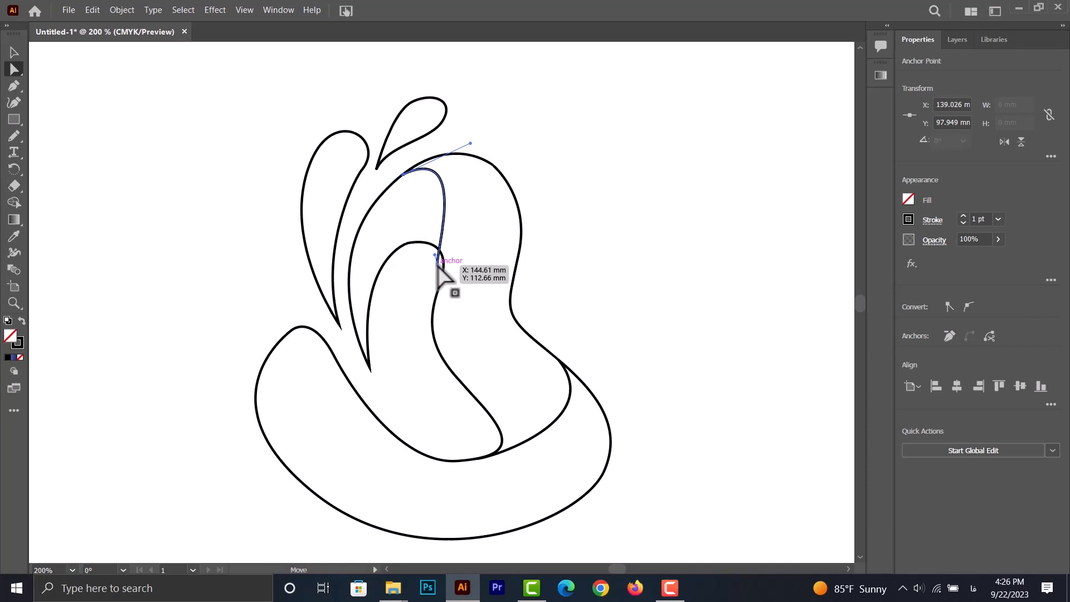
{"action": "mouse_move", "coordinate": [437, 264]}
{"action": "left_mouse_down"}
{"action": "mouse_move", "coordinate": [445, 274]}
{"action": "mouse_move", "coordinate": [436, 274]}
{"action": "left_mouse_up"}
{"action": "mouse_move", "coordinate": [402, 174]}
{"action": "left_mouse_down"}
{"action": "mouse_move", "coordinate": [402, 190]}
{"action": "mouse_move", "coordinate": [388, 189]}
{"action": "left_mouse_up"}
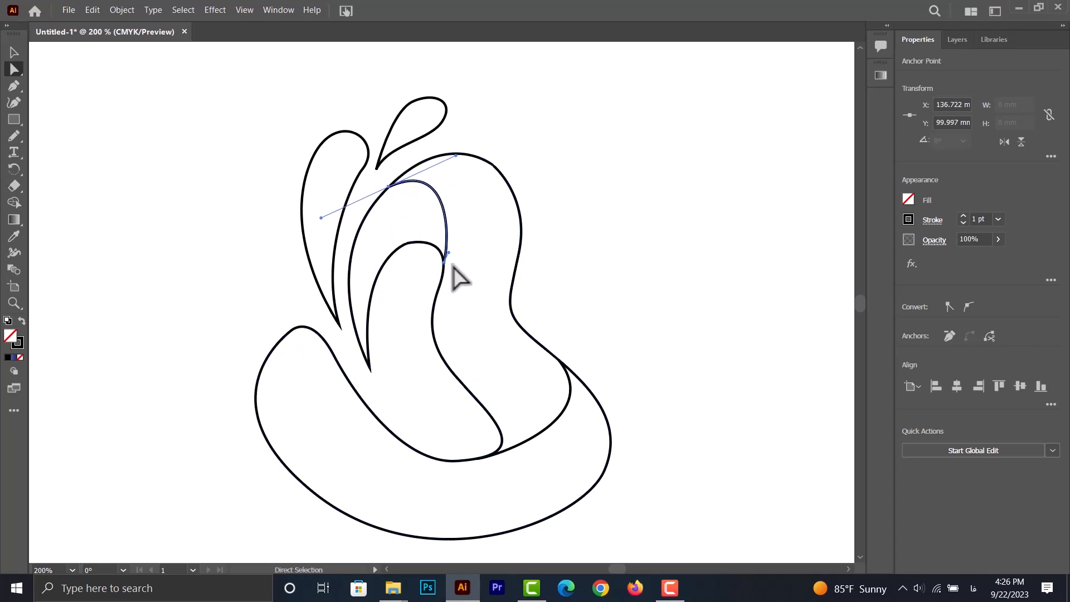
{"action": "scroll", "coordinate": [444, 270], "scroll_direction": "up", "scroll_amount": 2}
{"action": "left_click_drag", "start_coordinate": [446, 258], "coordinate": [444, 279]}
{"action": "left_click", "coordinate": [406, 290]}
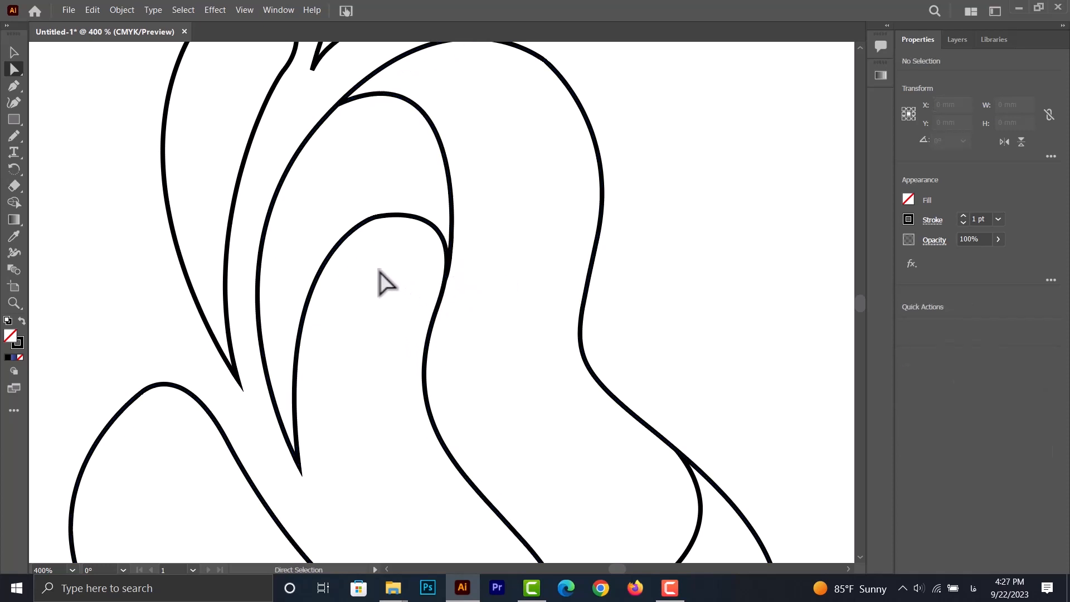
Select all the paths, make the lower crescent its own shape with Shape Builder, and clear the selection.
{"action": "scroll", "coordinate": [382, 281], "scroll_direction": "down", "scroll_amount": 3}
{"action": "left_click_drag", "start_coordinate": [555, 116], "coordinate": [232, 502]}
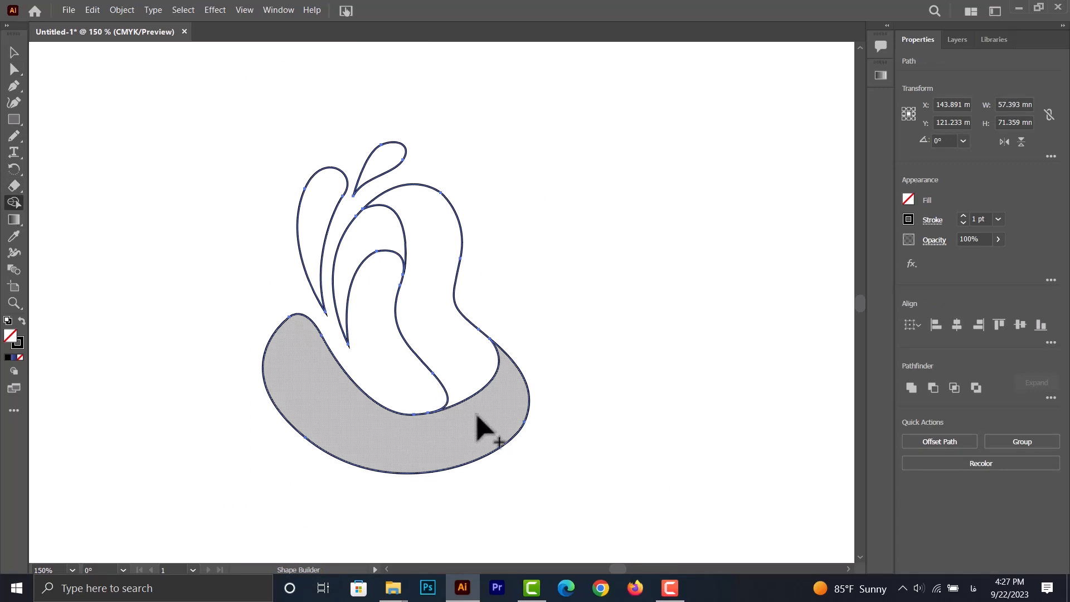
{"action": "left_click", "coordinate": [470, 435]}
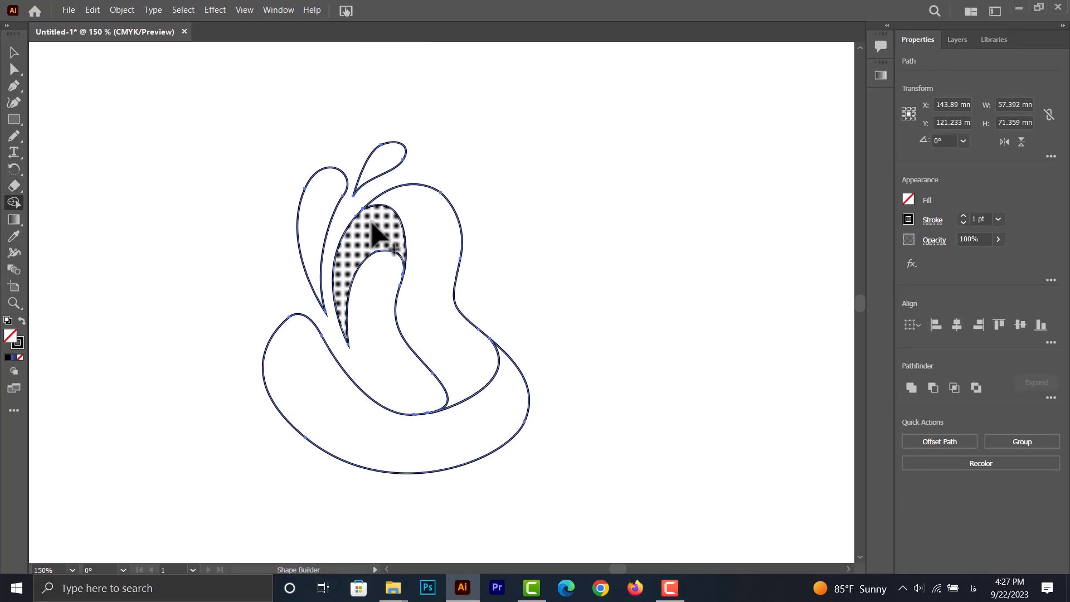
{"action": "left_click", "coordinate": [9, 49]}
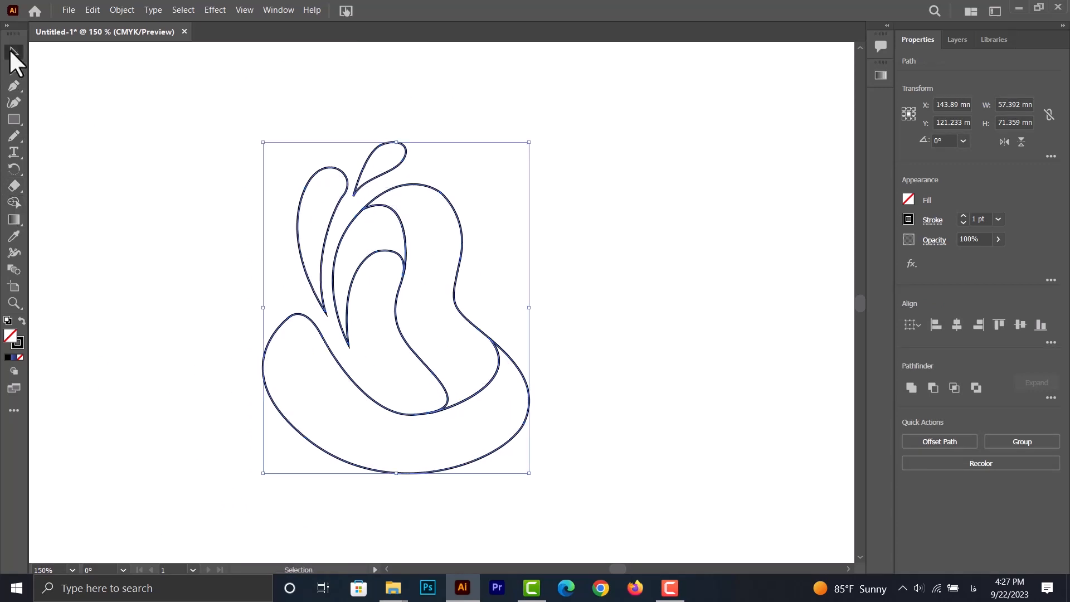
{"action": "left_click", "coordinate": [617, 240]}
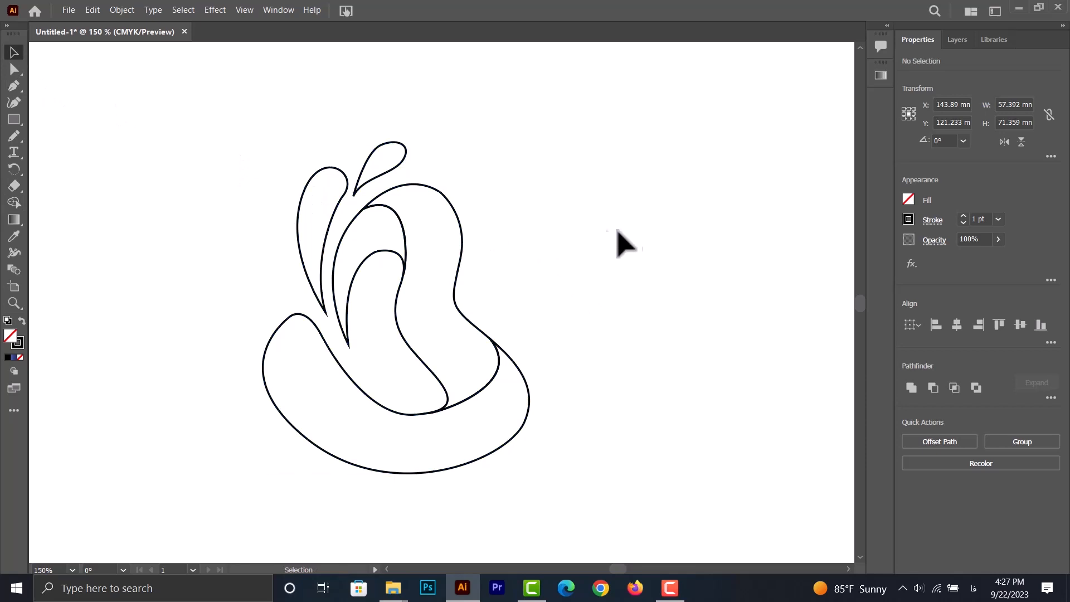
Fill the lower crescent with the purple-to-pink New Gradient Swatch 1.
{"action": "left_click", "coordinate": [430, 418]}
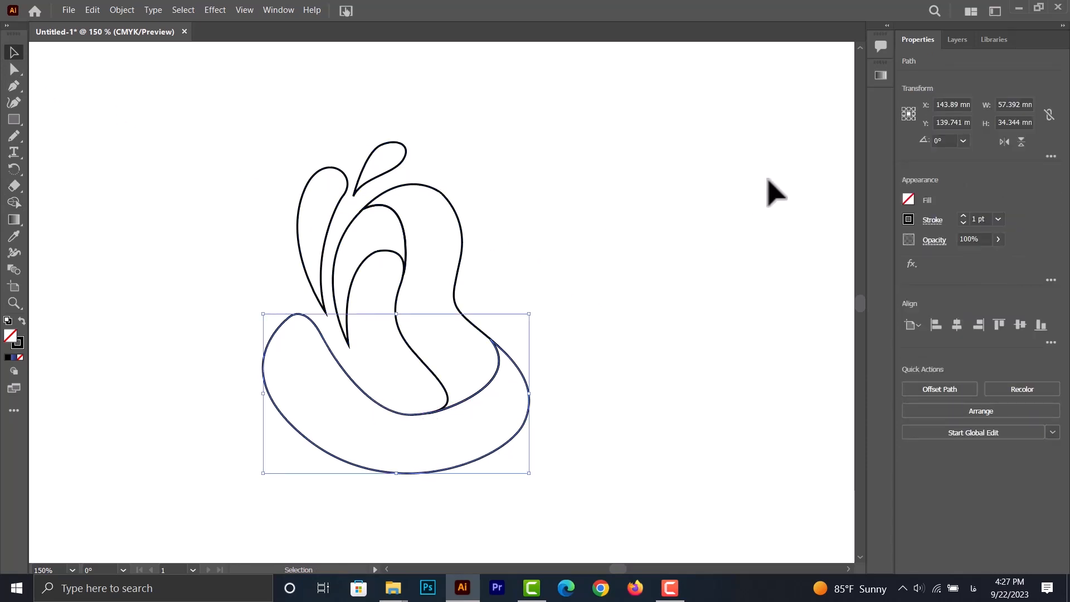
{"action": "left_click", "coordinate": [882, 75]}
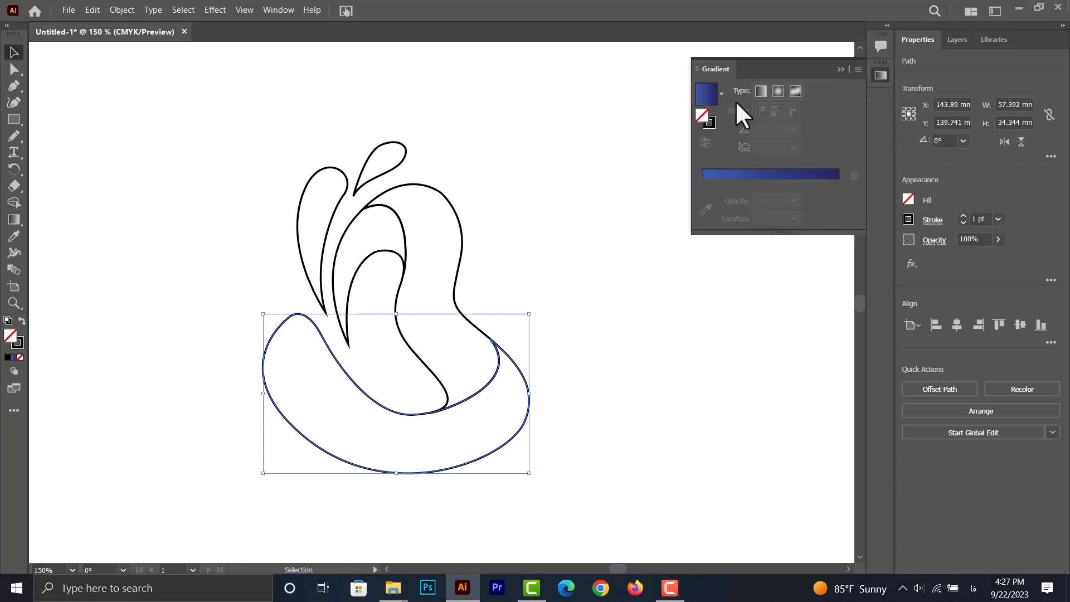
{"action": "left_click", "coordinate": [722, 92]}
{"action": "left_click", "coordinate": [657, 149]}
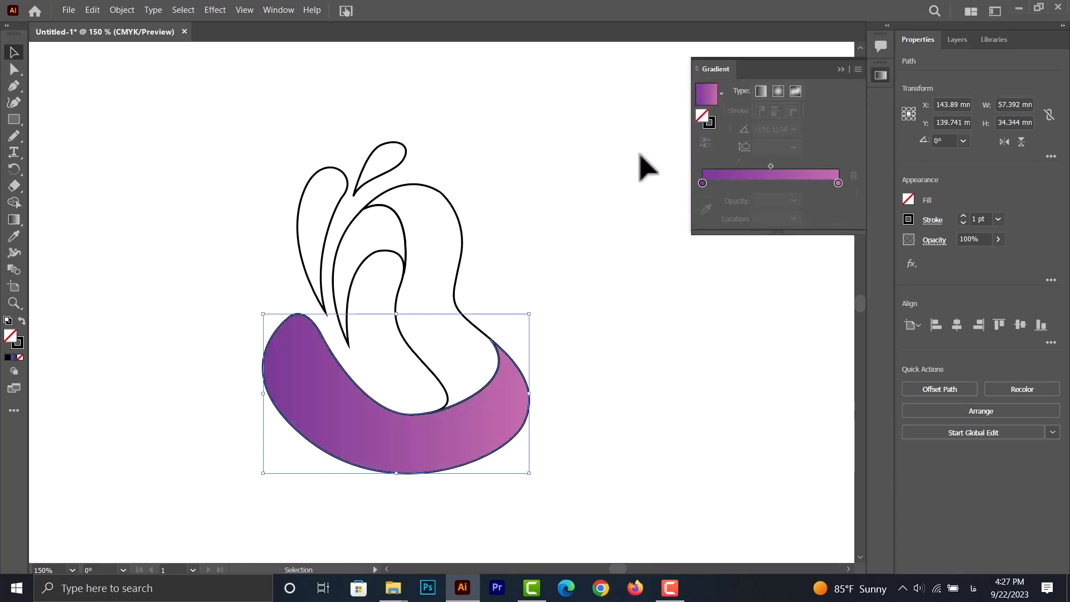
Fill the tall wavy body shape with the blue-to-purple New Gradient Swatch 2.
{"action": "left_click", "coordinate": [462, 235]}
{"action": "left_click", "coordinate": [722, 93]}
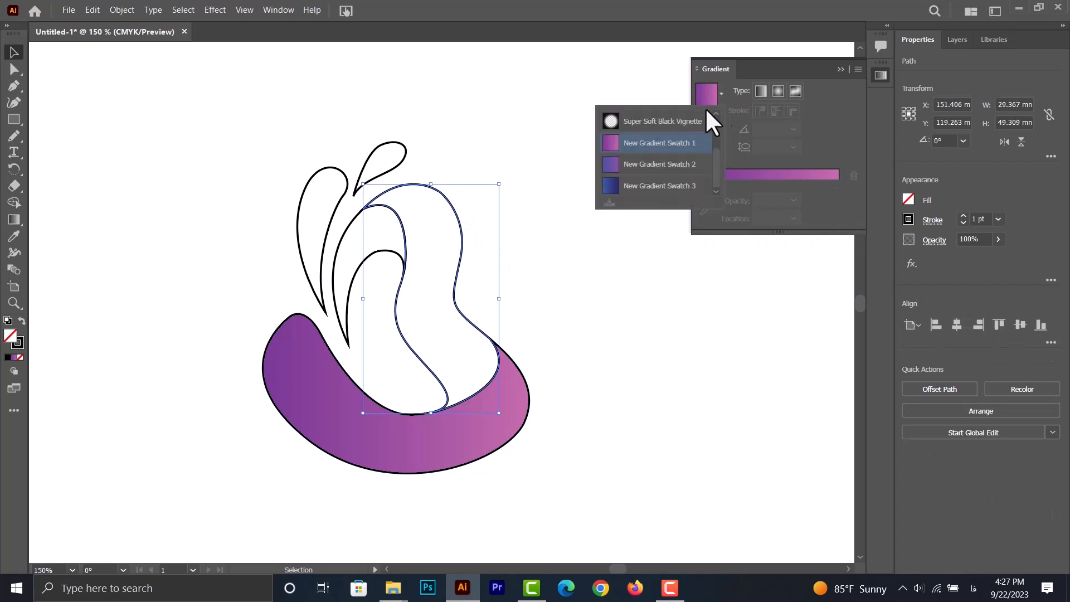
{"action": "left_click", "coordinate": [616, 166]}
Fill the inner arch and both teardrop shapes with the blue New Gradient Swatch 3.
{"action": "left_click", "coordinate": [358, 281]}
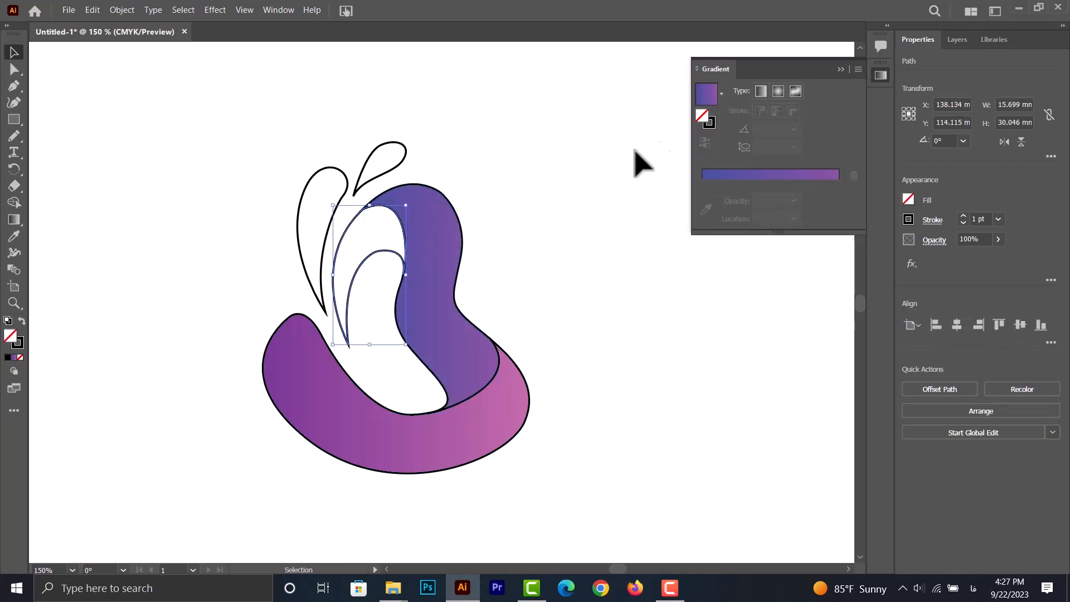
{"action": "left_click", "coordinate": [721, 93]}
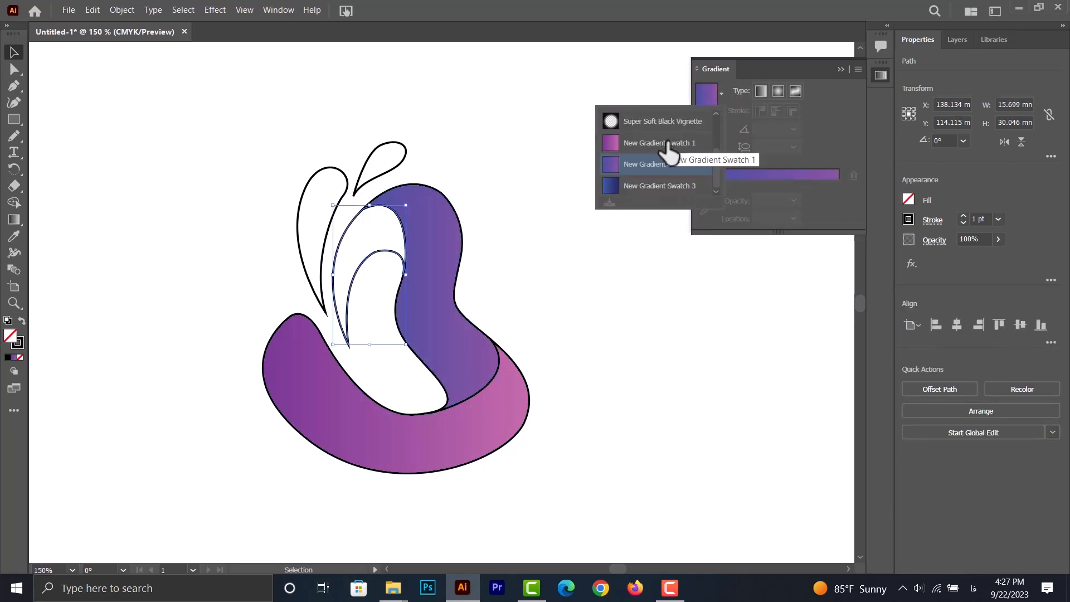
{"action": "left_click", "coordinate": [662, 188]}
{"action": "left_click", "coordinate": [346, 199]}
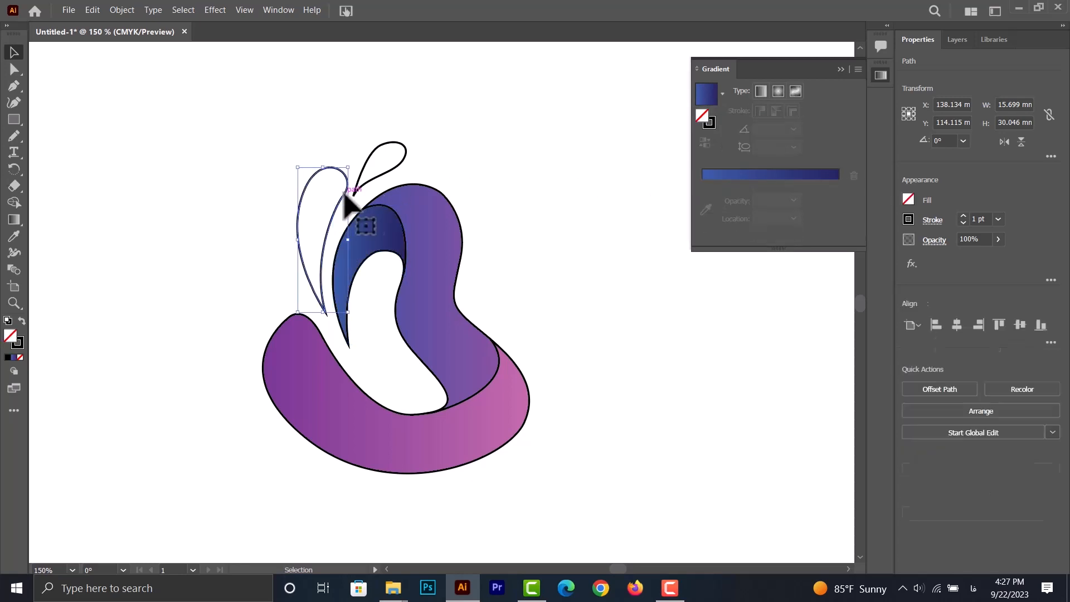
{"action": "left_click", "coordinate": [703, 101]}
{"action": "left_click", "coordinate": [404, 166]}
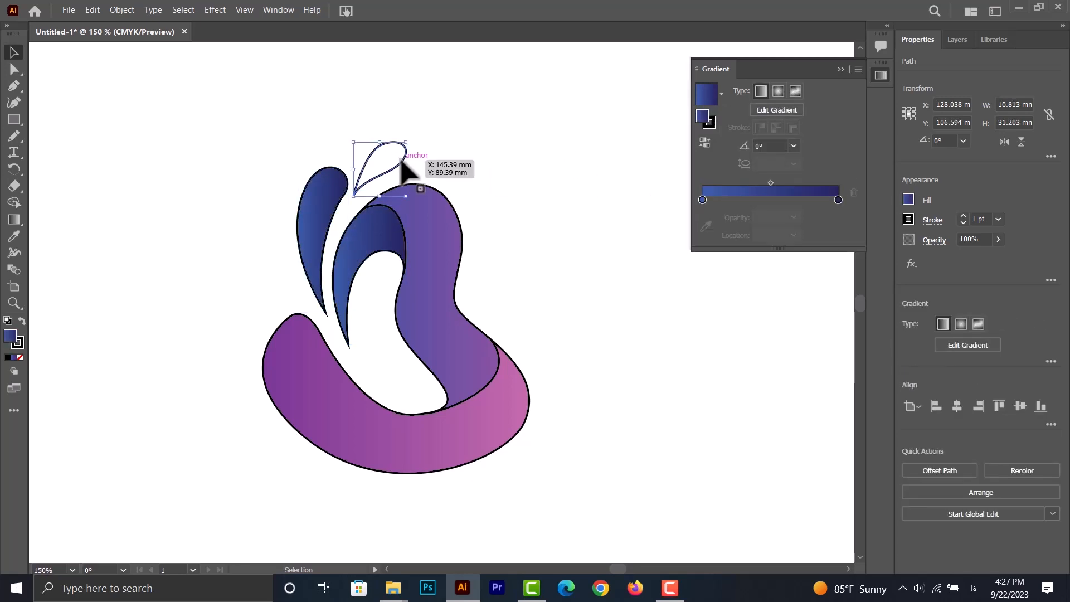
{"action": "left_click", "coordinate": [706, 98]}
Select all the logo shapes, set their stroke to None, and clear the selection.
{"action": "mouse_move", "coordinate": [598, 113]}
{"action": "left_mouse_down"}
{"action": "mouse_move", "coordinate": [306, 353]}
{"action": "mouse_move", "coordinate": [223, 485]}
{"action": "left_mouse_up"}
{"action": "left_click", "coordinate": [908, 219]}
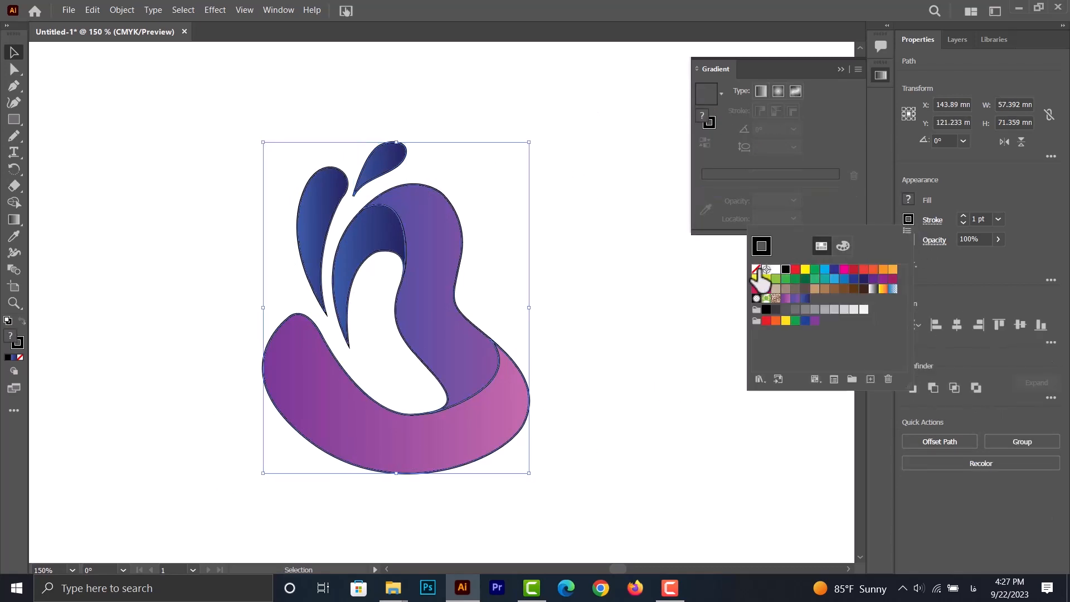
{"action": "left_click", "coordinate": [756, 270]}
{"action": "left_click", "coordinate": [571, 252]}
{"action": "left_click", "coordinate": [567, 250]}
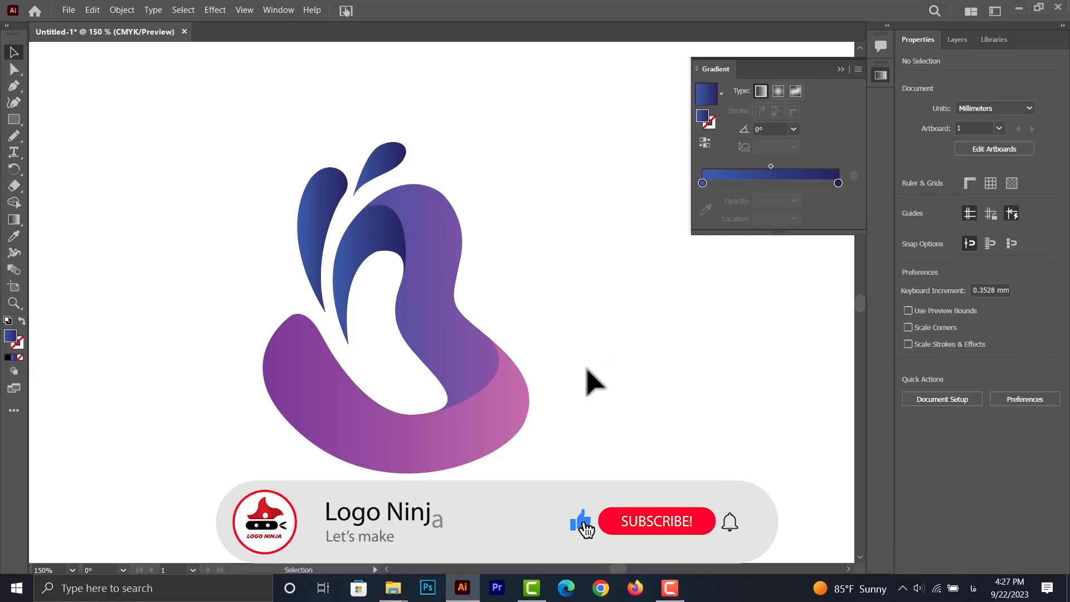
Redirect the lower crescent's gradient with the Gradient tool to about 3°, starting just outside its left edge.
{"action": "left_click", "coordinate": [454, 343]}
{"action": "left_click", "coordinate": [317, 418]}
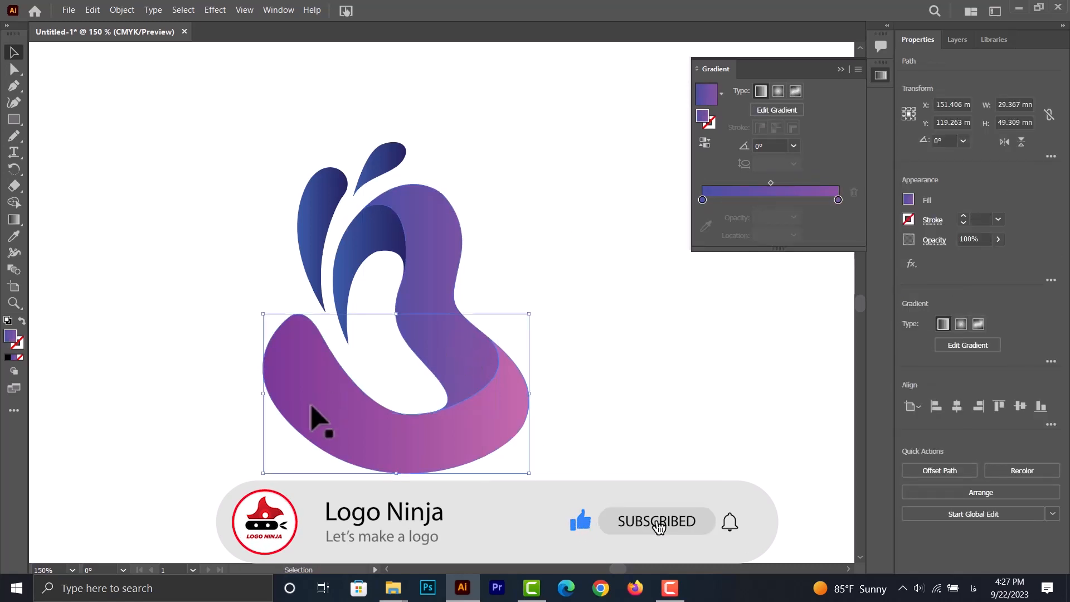
{"action": "left_click", "coordinate": [15, 222]}
{"action": "mouse_move", "coordinate": [245, 389]}
{"action": "left_mouse_down"}
{"action": "mouse_move", "coordinate": [295, 412]}
{"action": "mouse_move", "coordinate": [351, 393]}
{"action": "left_mouse_up"}
{"action": "mouse_move", "coordinate": [552, 424]}
{"action": "left_mouse_down"}
{"action": "mouse_move", "coordinate": [233, 422]}
{"action": "mouse_move", "coordinate": [544, 411]}
{"action": "mouse_move", "coordinate": [526, 406]}
{"action": "left_mouse_up"}
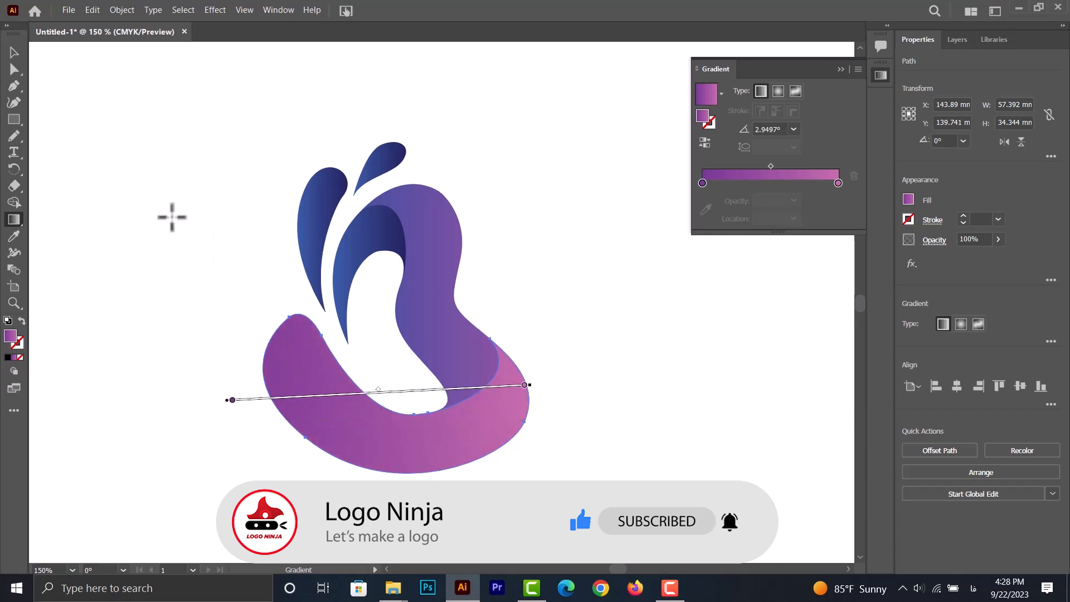
Redirect the wavy body's gradient from its bottom to above its top, at about 100.5°.
{"action": "left_click", "coordinate": [14, 52]}
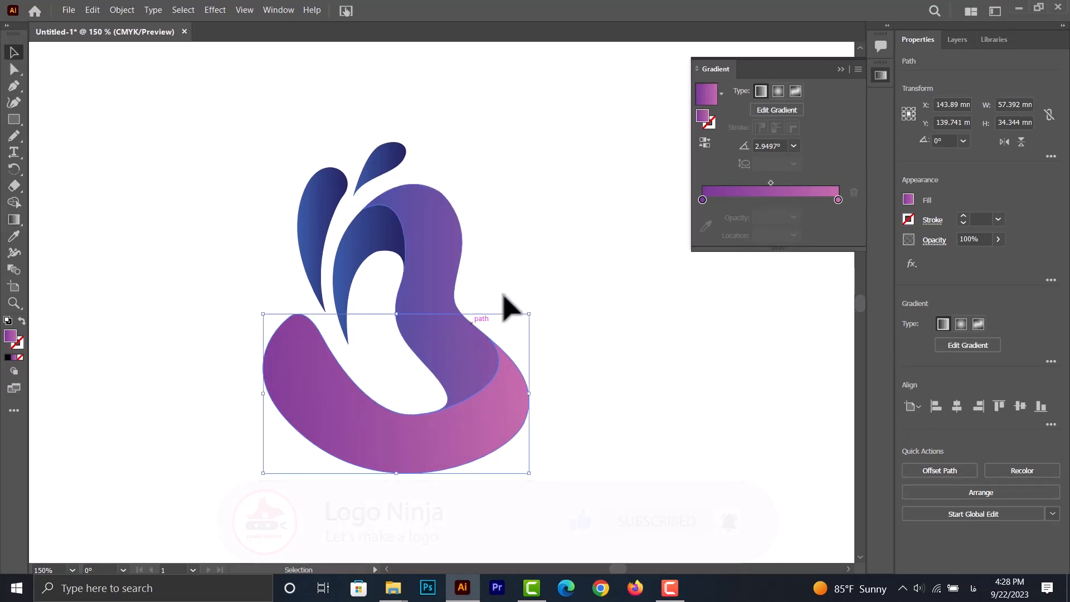
{"action": "left_click", "coordinate": [451, 337]}
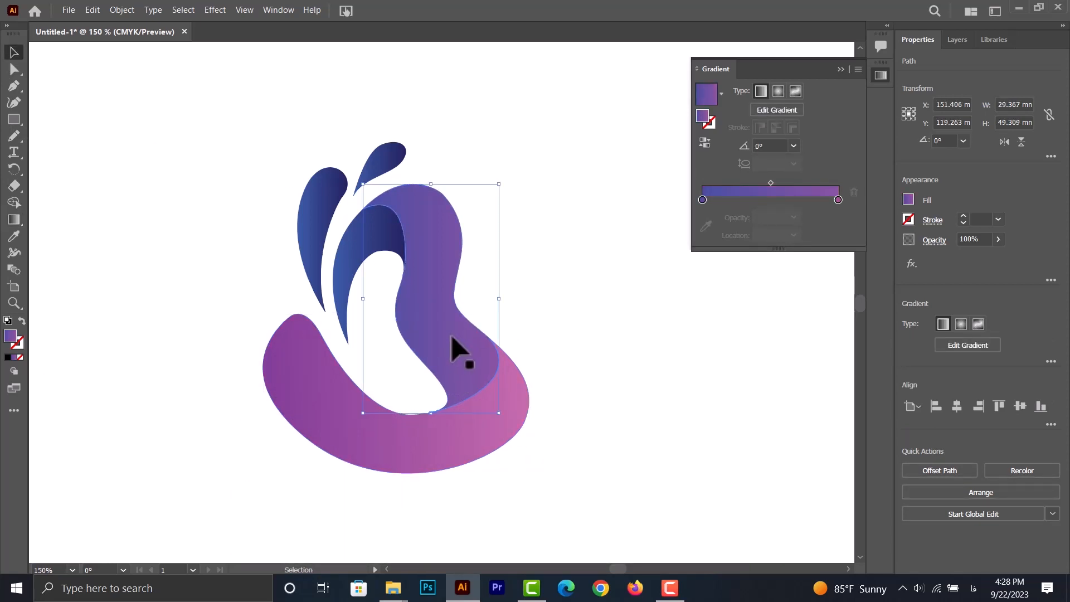
{"action": "left_click", "coordinate": [14, 220]}
{"action": "left_click_drag", "start_coordinate": [428, 215], "coordinate": [448, 338]}
{"action": "left_click_drag", "start_coordinate": [453, 379], "coordinate": [426, 165]}
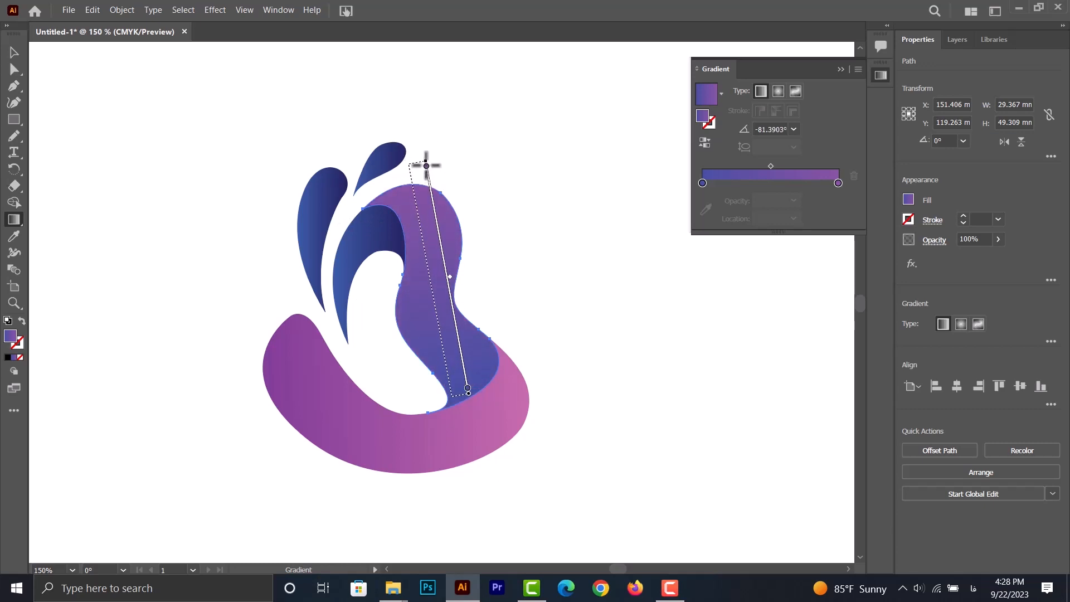
Redirect the inner arch's gradient diagonally from its lower left to its upper right, at about 37°.
{"action": "left_click", "coordinate": [17, 53]}
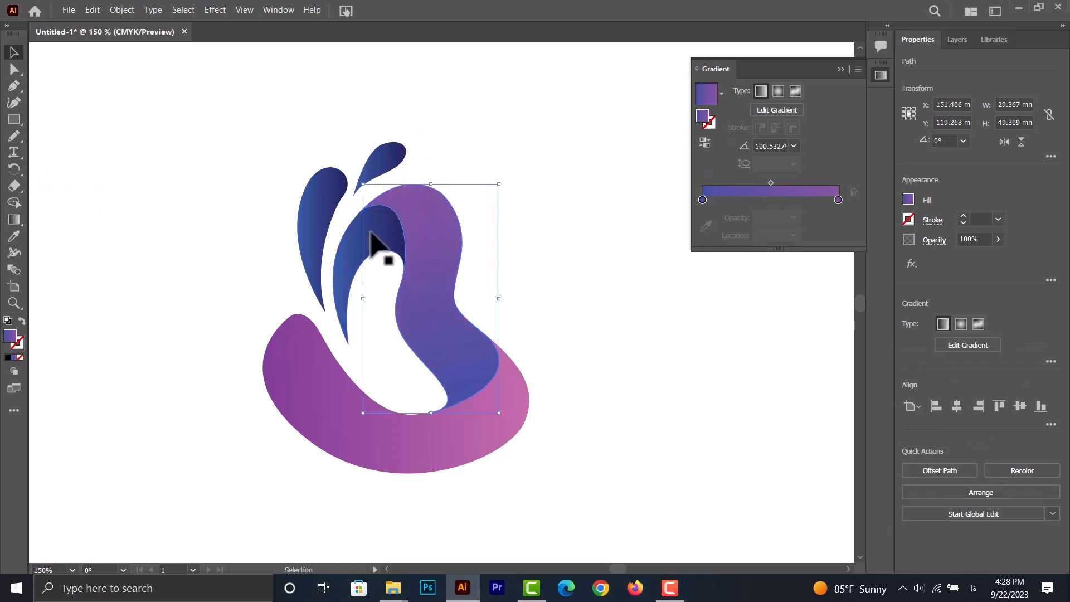
{"action": "left_click", "coordinate": [342, 266]}
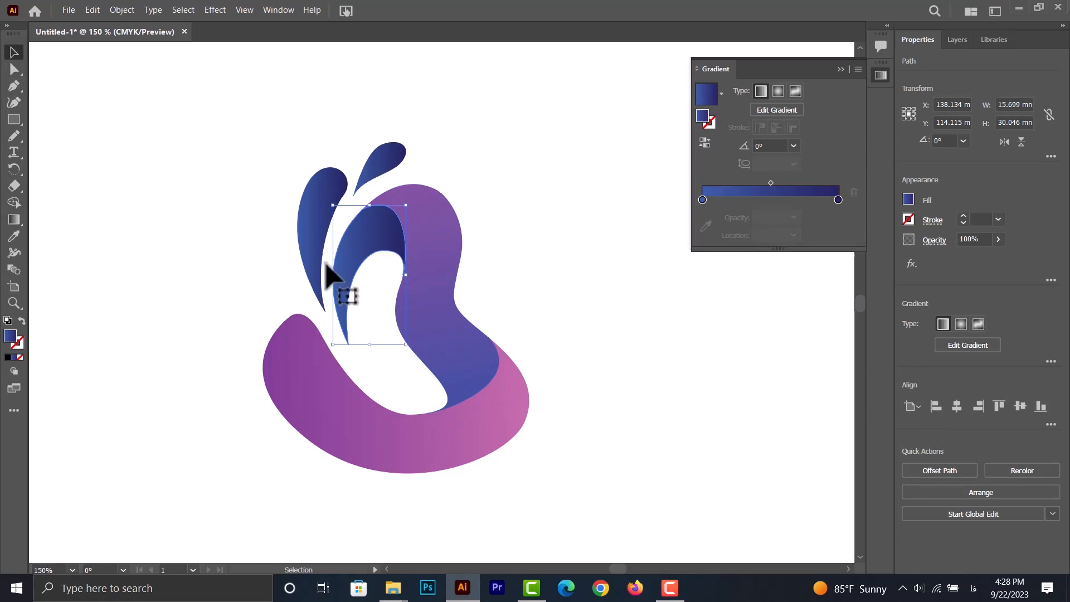
{"action": "left_click", "coordinate": [18, 219]}
{"action": "left_click_drag", "start_coordinate": [322, 298], "coordinate": [333, 277]}
{"action": "left_click_drag", "start_coordinate": [407, 224], "coordinate": [424, 225]}
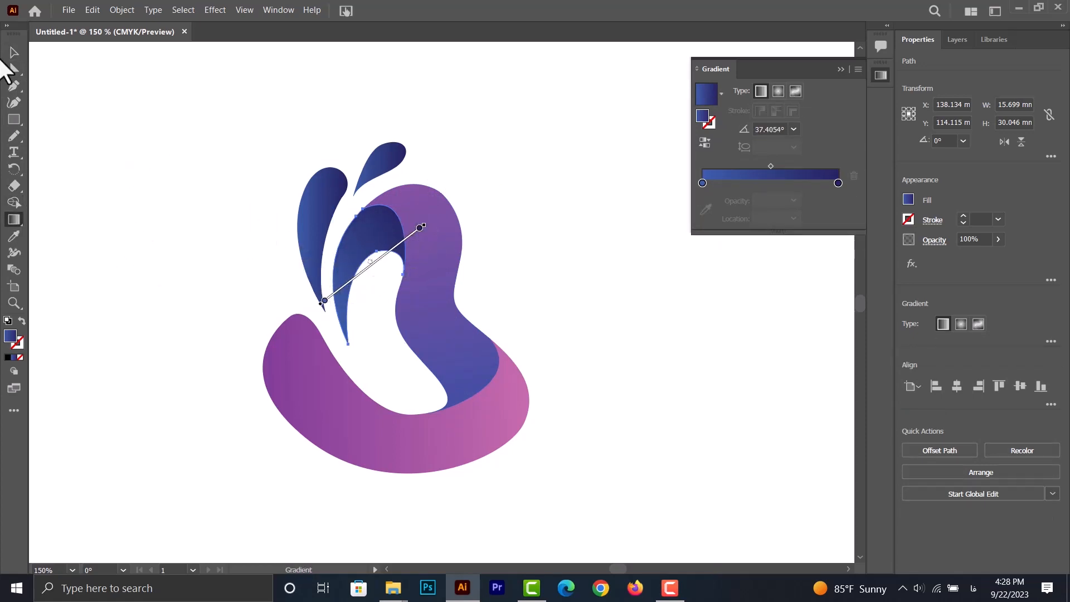
Redirect the large left teardrop's gradient diagonally upward to the right, at about 55°.
{"action": "left_click", "coordinate": [4, 57]}
{"action": "left_click", "coordinate": [310, 219]}
{"action": "left_click", "coordinate": [14, 201]}
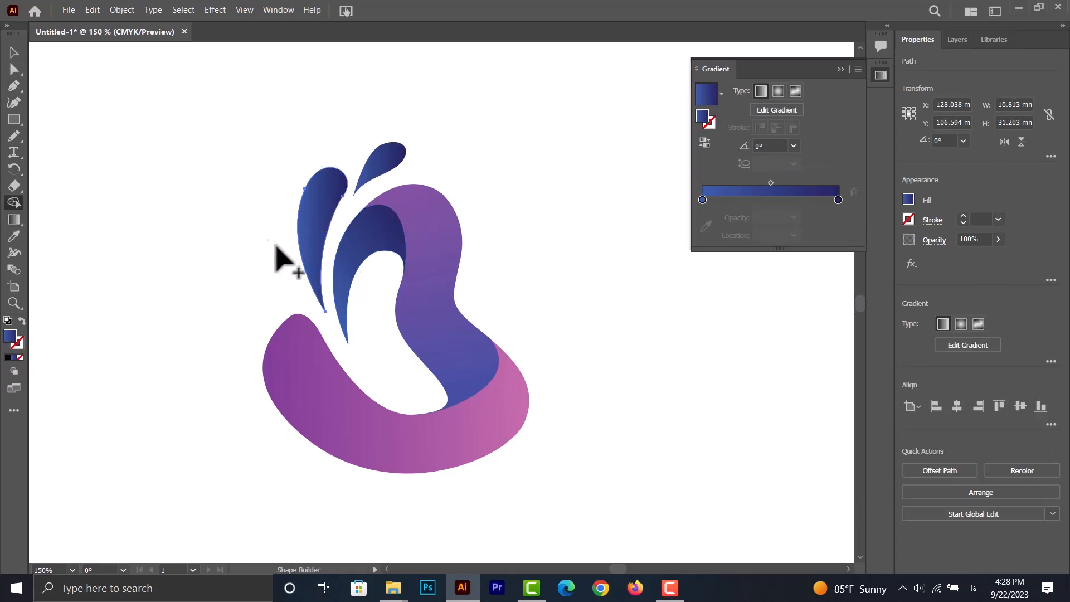
{"action": "left_click", "coordinate": [14, 219]}
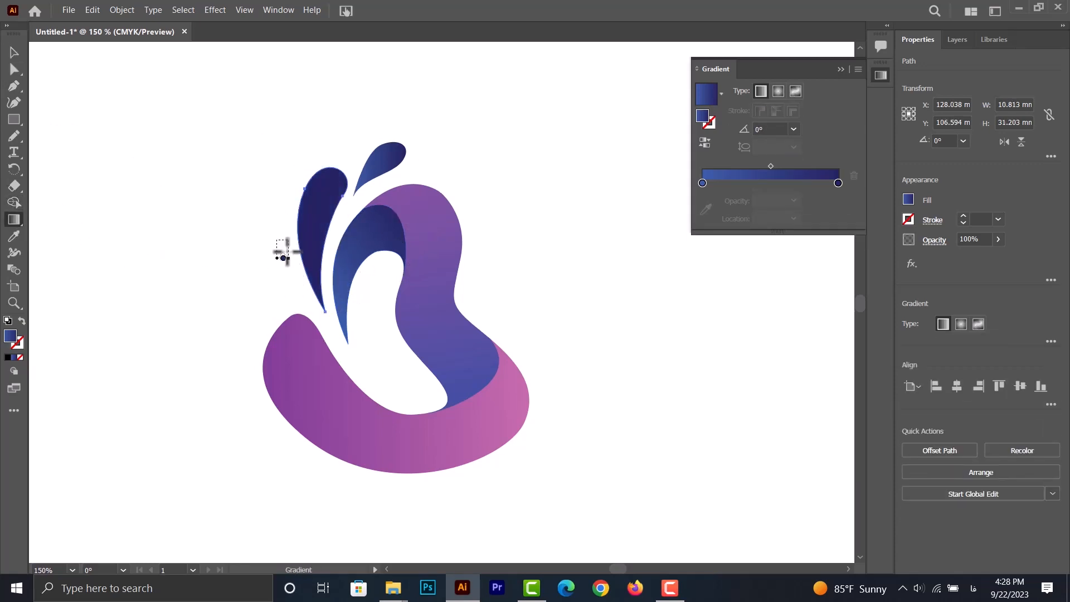
{"action": "left_click_drag", "start_coordinate": [283, 258], "coordinate": [344, 170]}
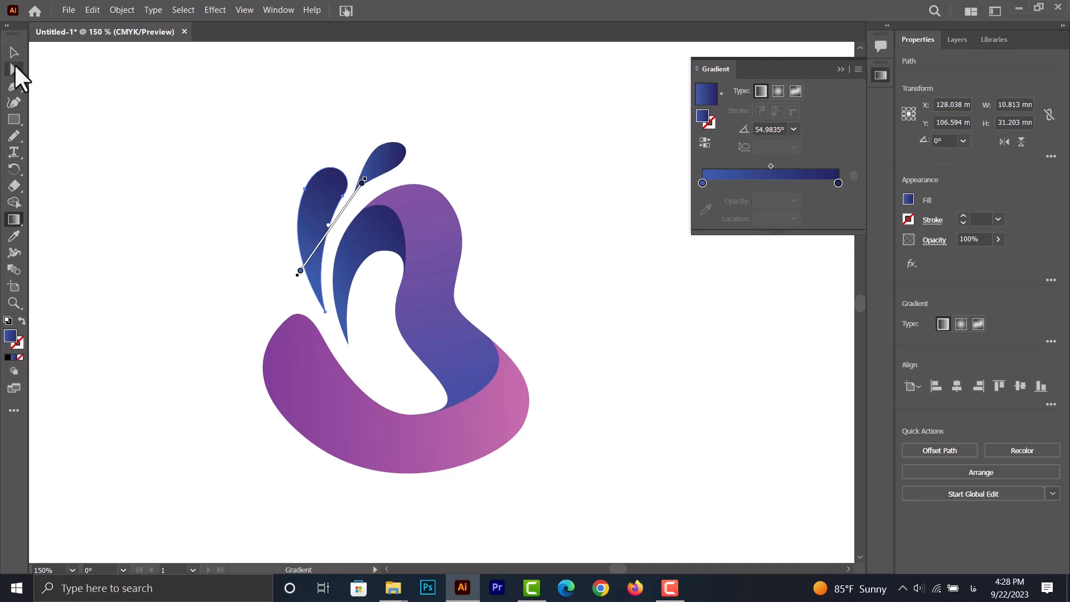
Redirect the small upper teardrop's gradient upward to the right at about 31° and clear the selection.
{"action": "left_click", "coordinate": [14, 56]}
{"action": "left_click", "coordinate": [383, 167]}
{"action": "left_click", "coordinate": [14, 221]}
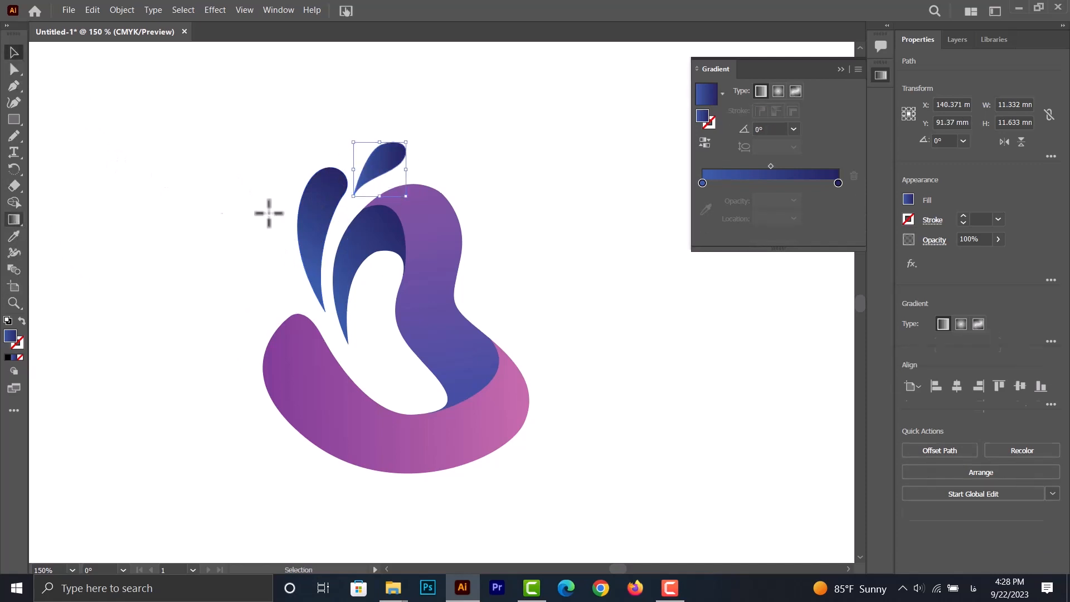
{"action": "left_click_drag", "start_coordinate": [339, 187], "coordinate": [409, 150]}
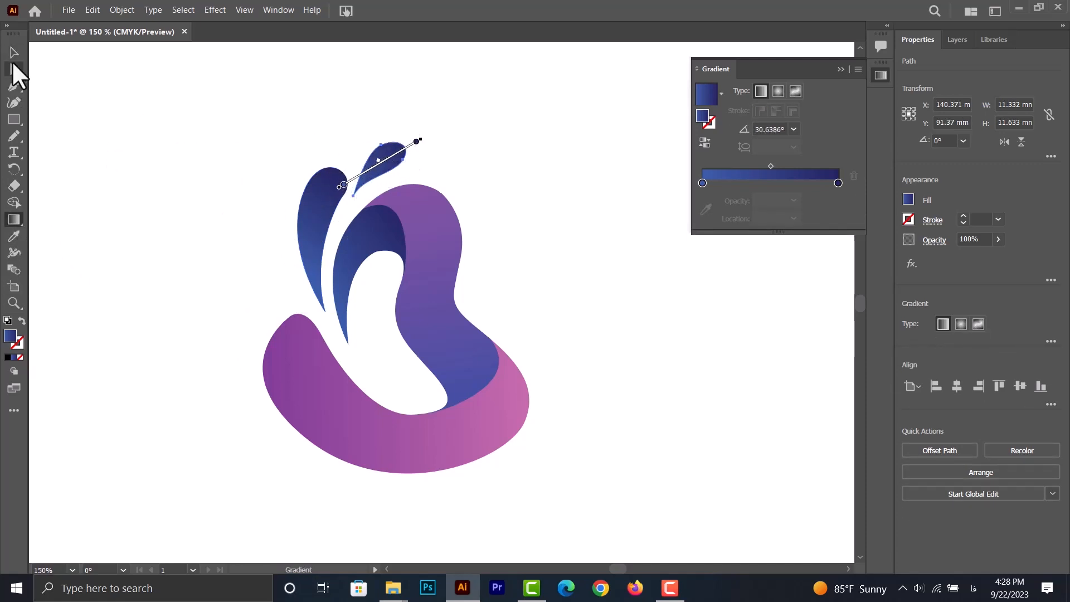
{"action": "left_click", "coordinate": [12, 62]}
{"action": "left_click", "coordinate": [218, 152]}
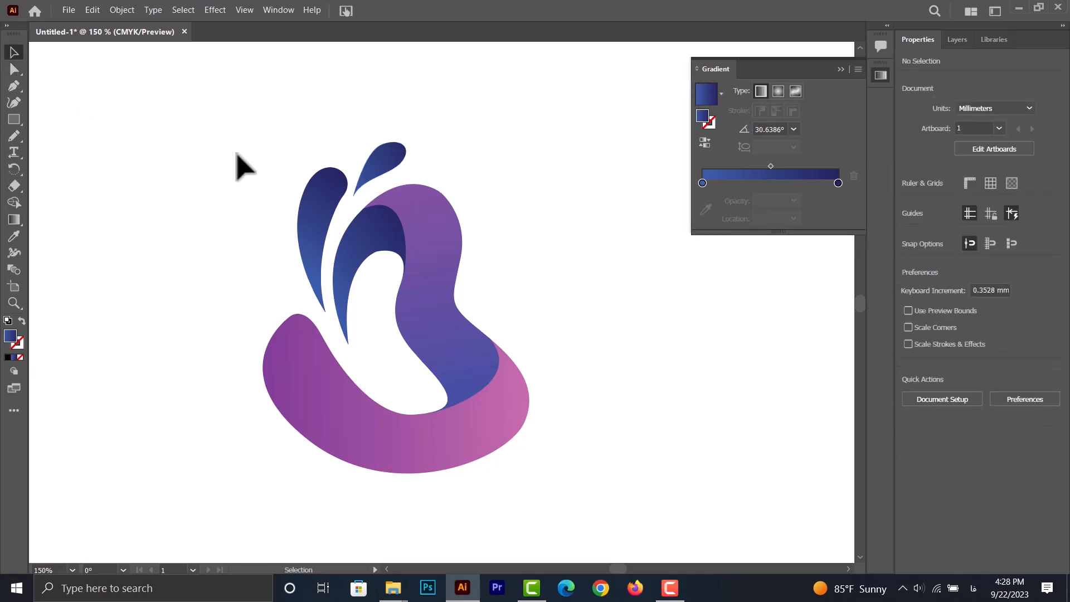
Place two overlapping copies of the wavy body beside the logo and reverse the upper copy's gradient.
{"action": "left_click", "coordinate": [452, 356]}
{"action": "left_click_drag", "start_coordinate": [448, 325], "coordinate": [638, 297]}
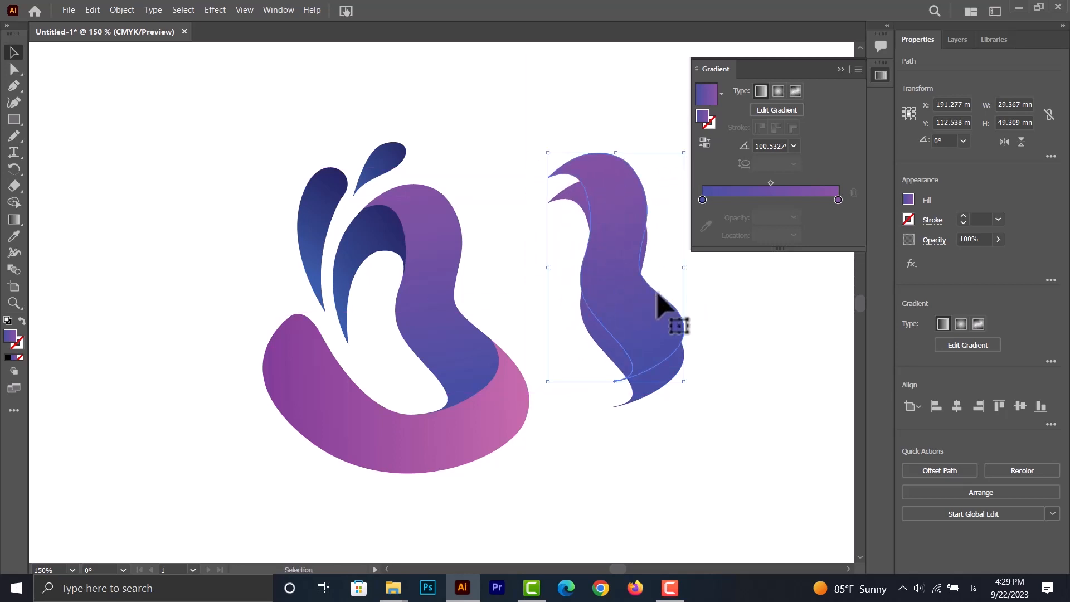
{"action": "left_click", "coordinate": [705, 143]}
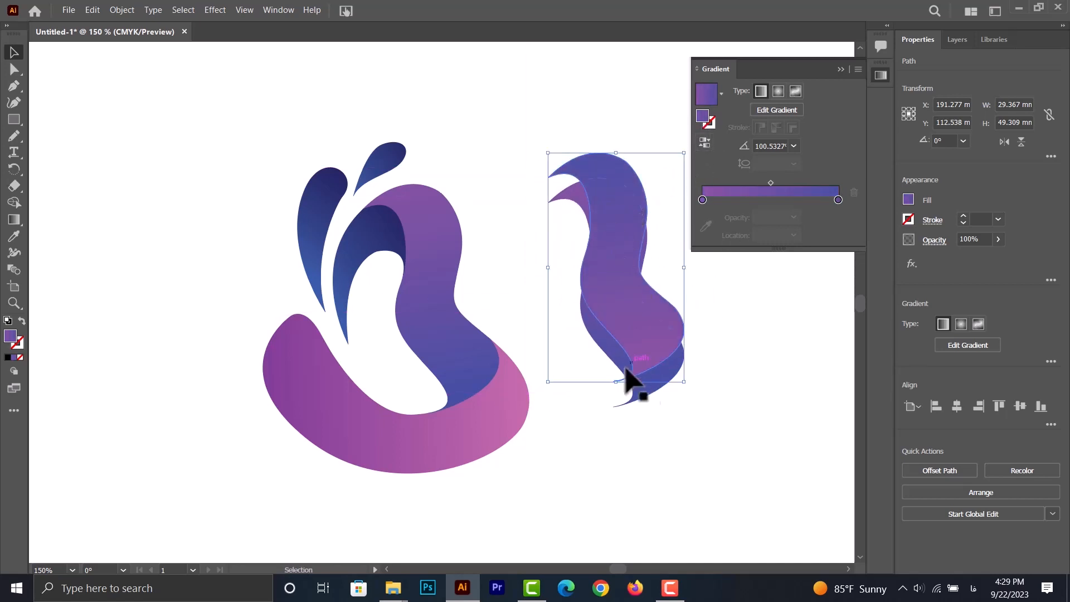
Enlarge the upper copy to about 37.6 × 63.1 mm, rotate it clockwise about 7°, and align its lower right edge over the copy beneath.
{"action": "left_click_drag", "start_coordinate": [547, 380], "coordinate": [536, 401]}
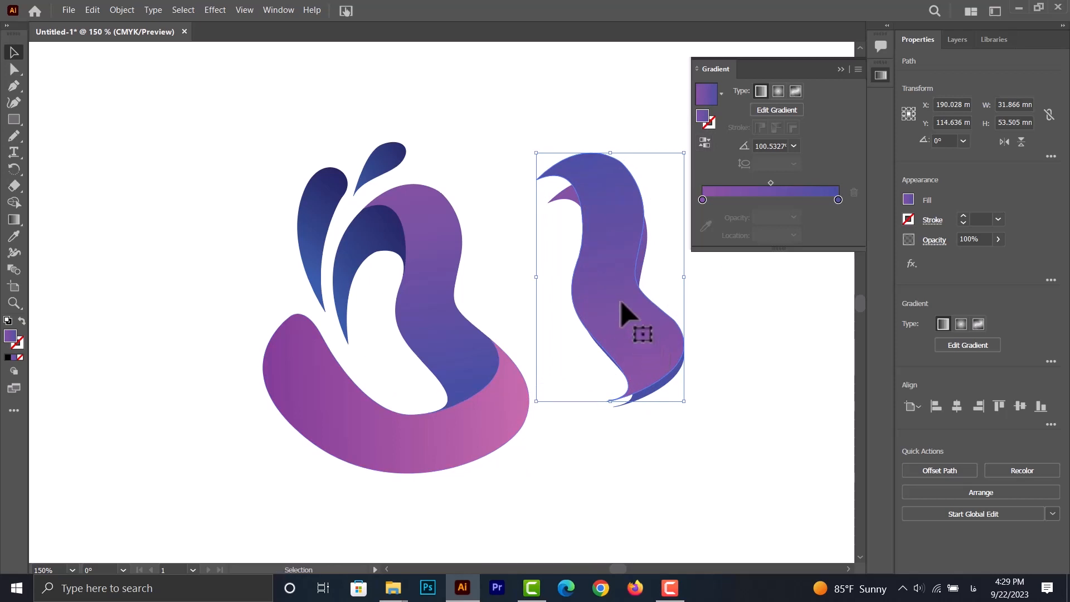
{"action": "left_click_drag", "start_coordinate": [613, 266], "coordinate": [621, 268]}
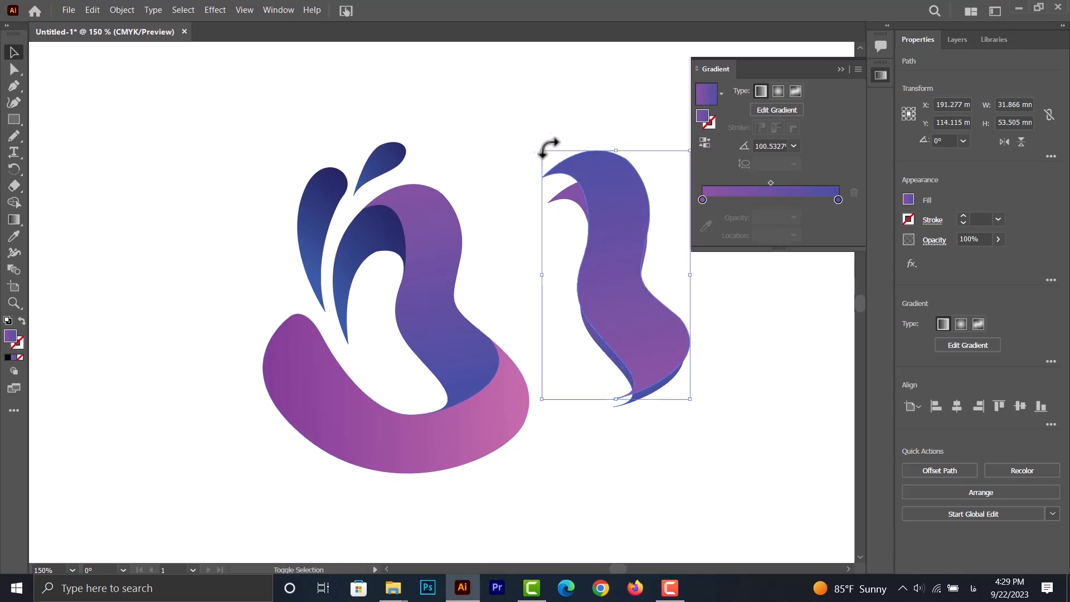
{"action": "left_click_drag", "start_coordinate": [545, 149], "coordinate": [494, 110]}
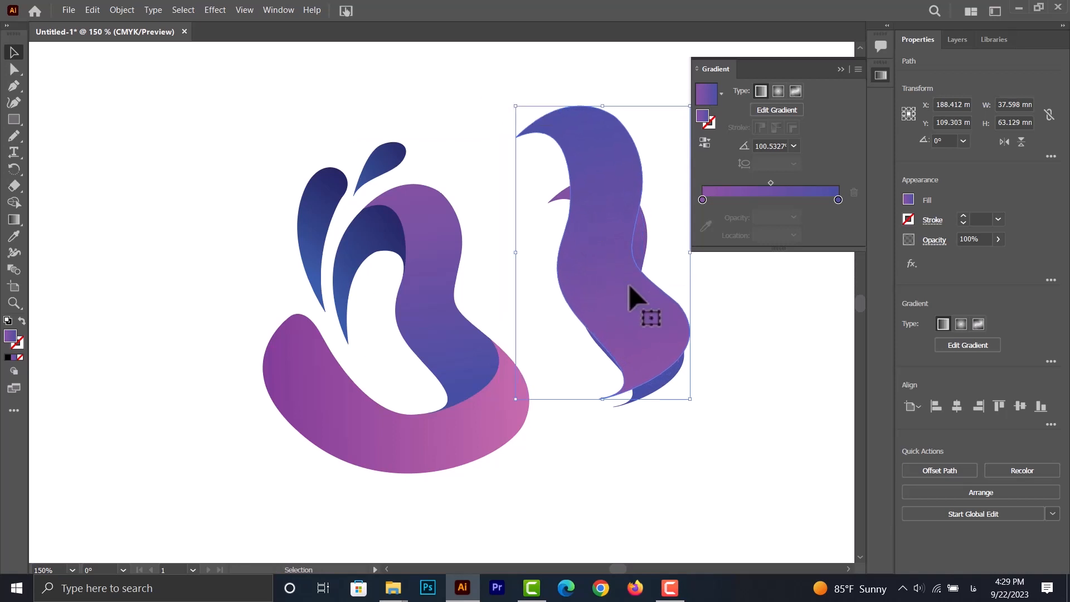
{"action": "mouse_move", "coordinate": [634, 300]}
{"action": "left_mouse_down"}
{"action": "mouse_move", "coordinate": [604, 303]}
{"action": "mouse_move", "coordinate": [628, 308]}
{"action": "left_mouse_up"}
{"action": "left_click_drag", "start_coordinate": [501, 409], "coordinate": [490, 394]}
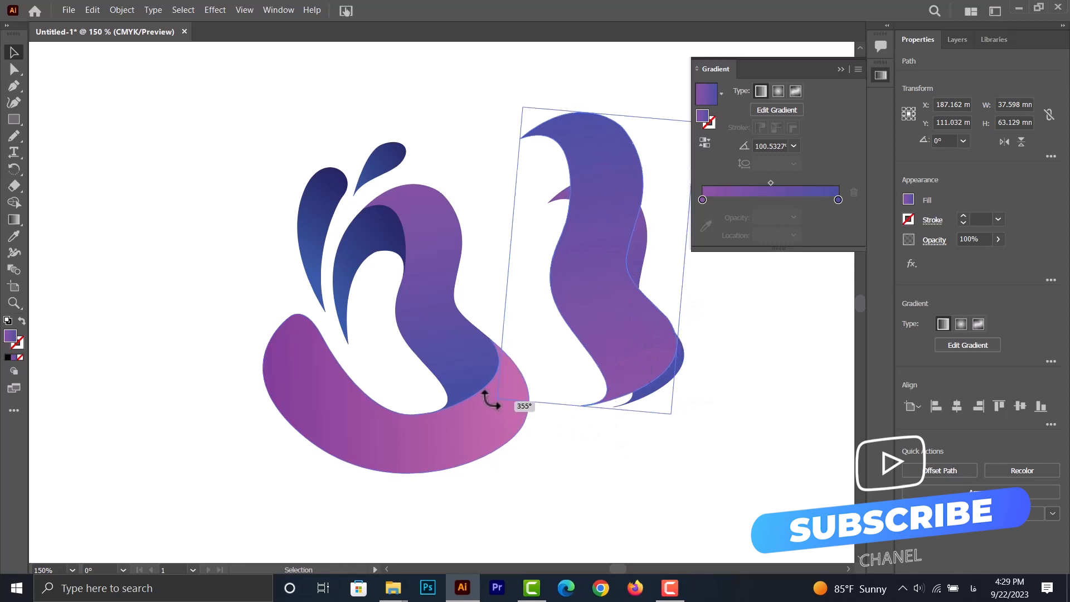
{"action": "left_click_drag", "start_coordinate": [618, 330], "coordinate": [636, 320]}
Select both overlapping copies and separate the thin sliver along their lower right edge with Shape Builder.
{"action": "left_click_drag", "start_coordinate": [739, 373], "coordinate": [589, 303]}
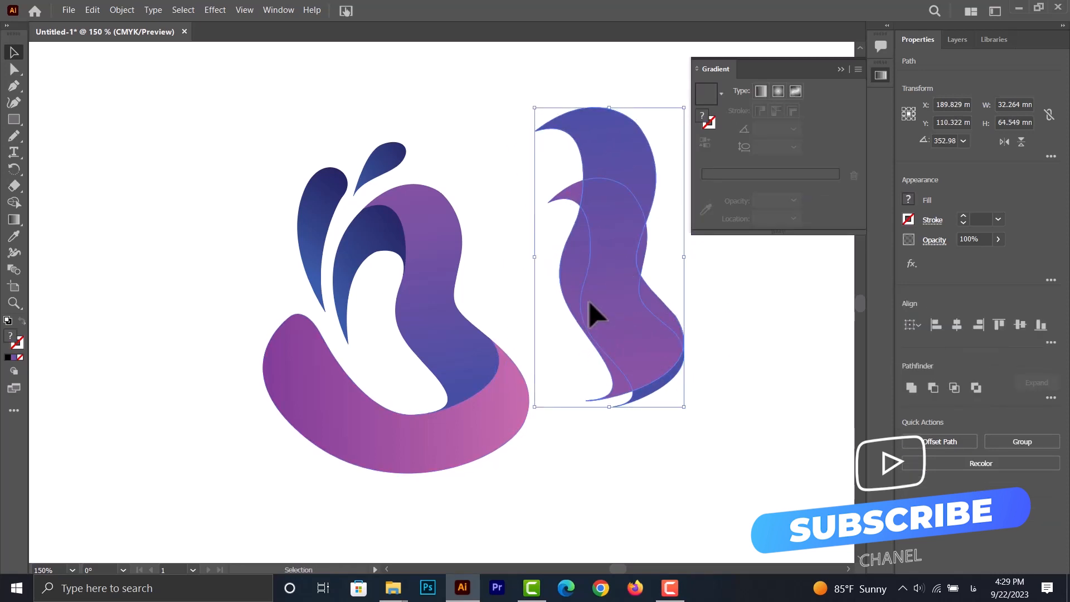
{"action": "left_click", "coordinate": [12, 203]}
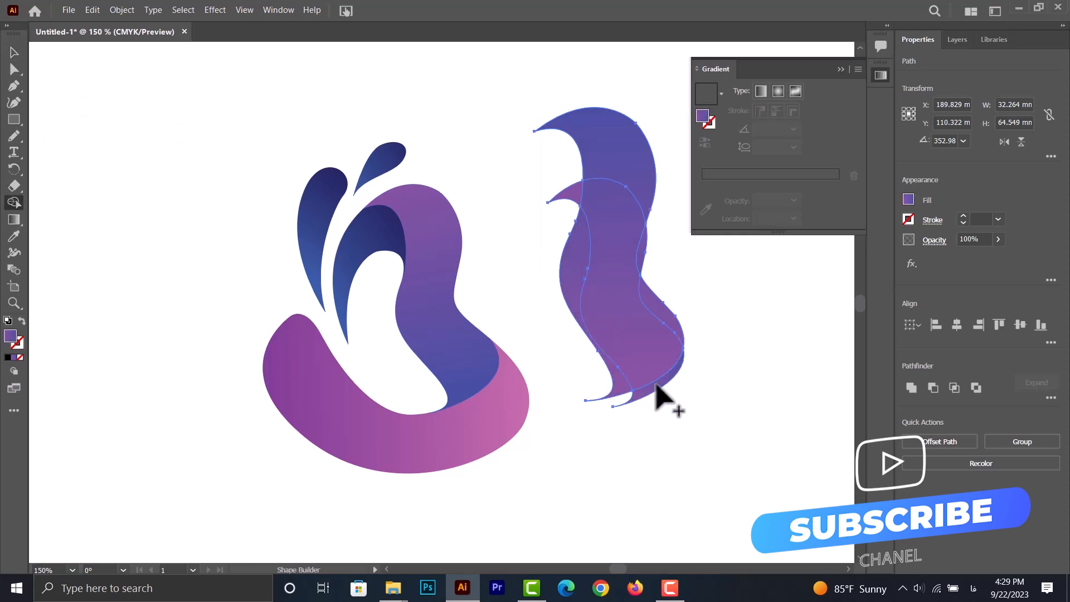
{"action": "key", "text": "v"}
{"action": "left_click", "coordinate": [727, 383]}
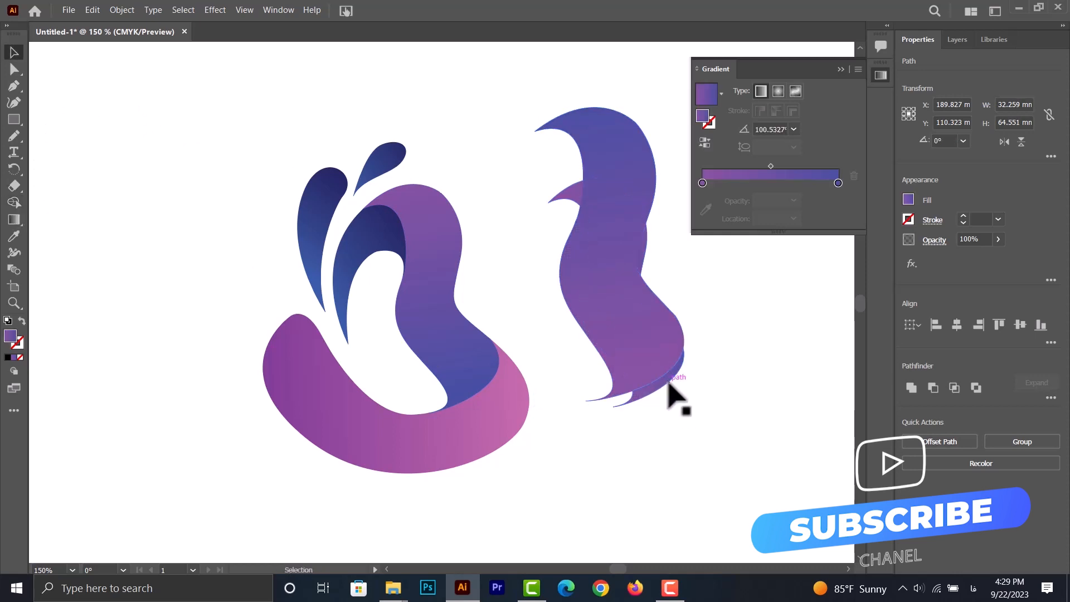
Move the sliver onto the logo where the body meets the crescent and delete the leftover copies.
{"action": "left_click_drag", "start_coordinate": [662, 383], "coordinate": [483, 383]}
{"action": "left_click", "coordinate": [601, 268]}
{"action": "key", "text": "Delete"}
{"action": "left_click", "coordinate": [557, 383]}
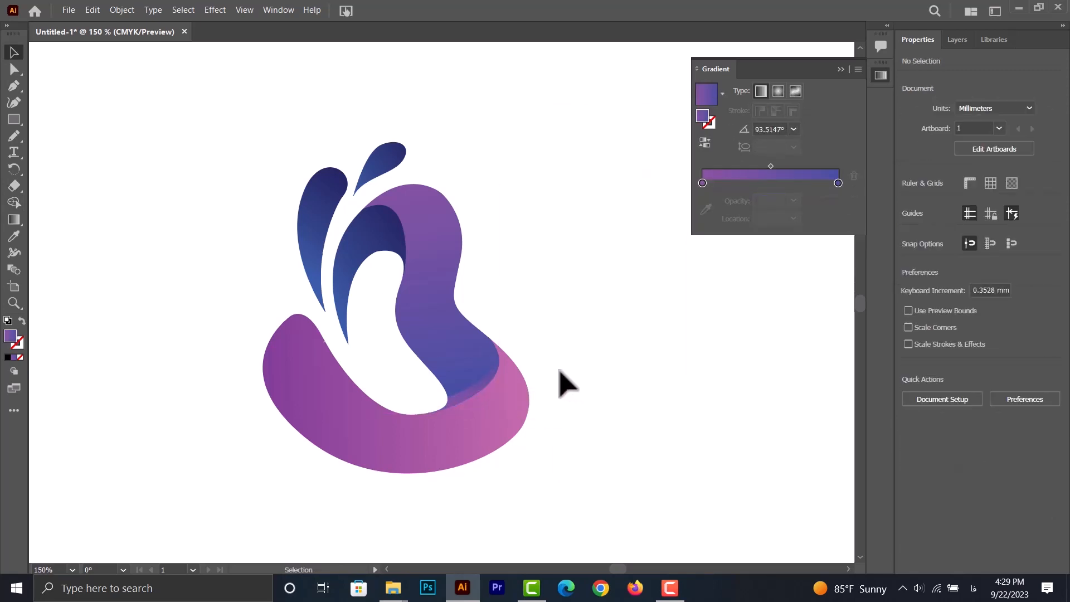
Fill the sliver below the wavy body with the blue gradient, directing it from light blue at its upper right to dark blue at its lower left.
{"action": "scroll", "coordinate": [440, 406], "scroll_direction": "up", "scroll_amount": 2, "text": "alt"}
{"action": "left_click", "coordinate": [488, 386]}
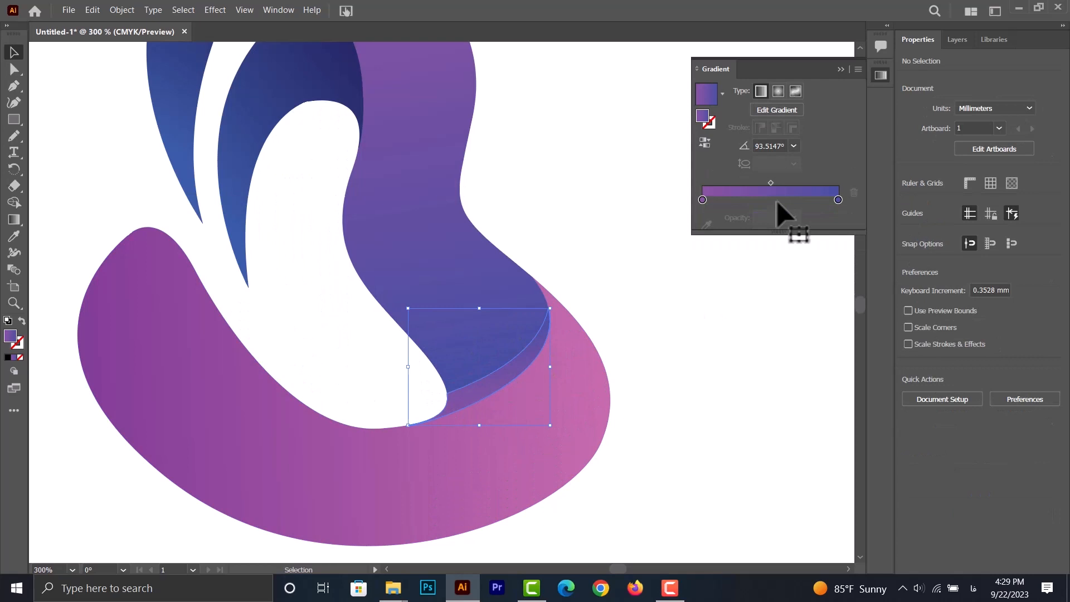
{"action": "left_click", "coordinate": [721, 94]}
{"action": "left_click", "coordinate": [640, 200]}
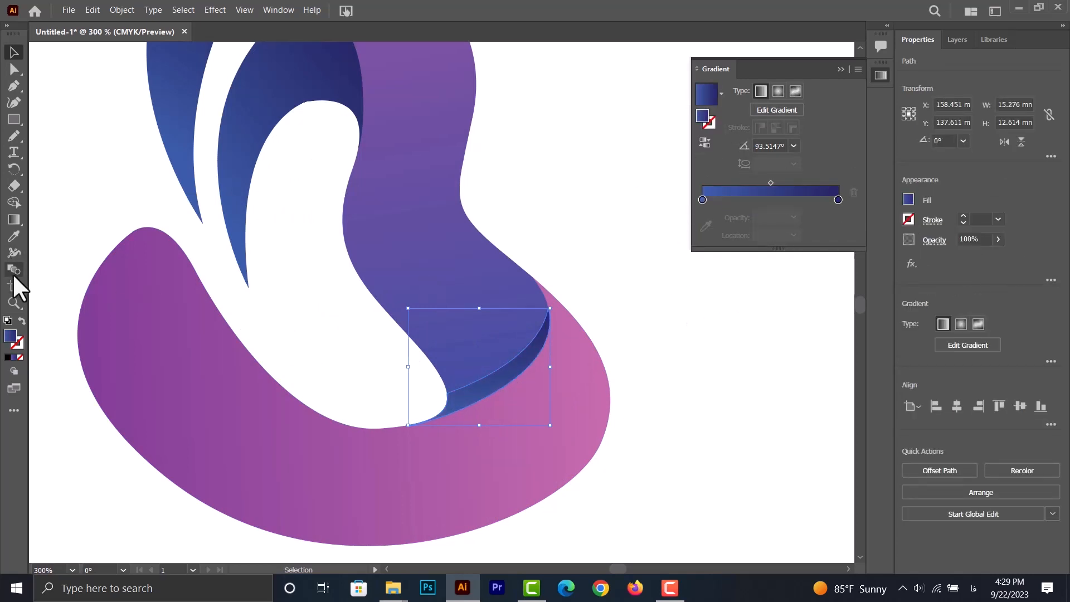
{"action": "left_click", "coordinate": [15, 219]}
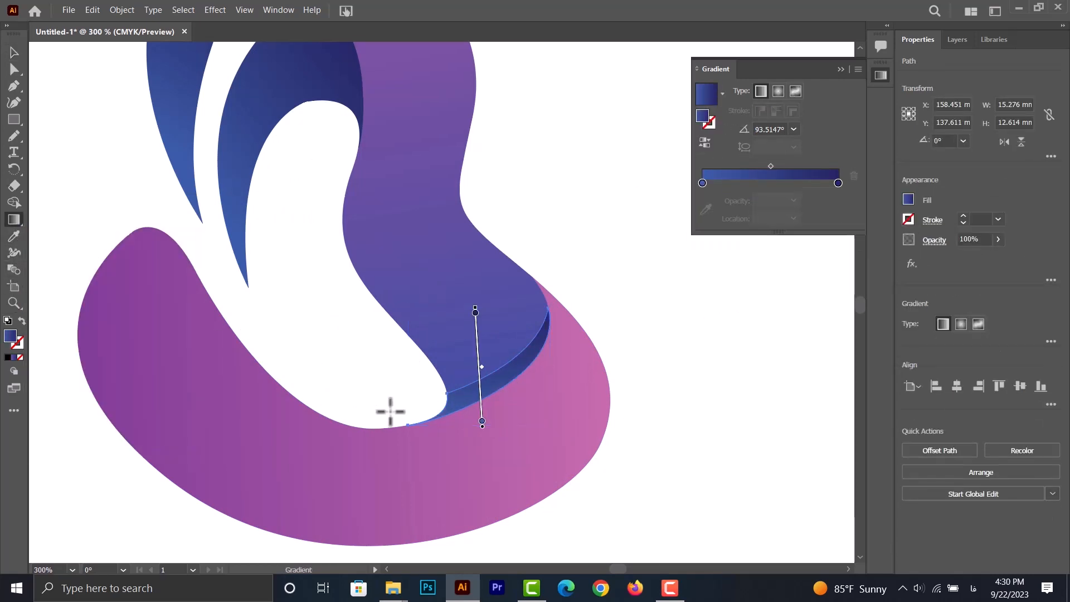
{"action": "left_click_drag", "start_coordinate": [390, 411], "coordinate": [494, 380]}
{"action": "left_click_drag", "start_coordinate": [570, 342], "coordinate": [471, 398]}
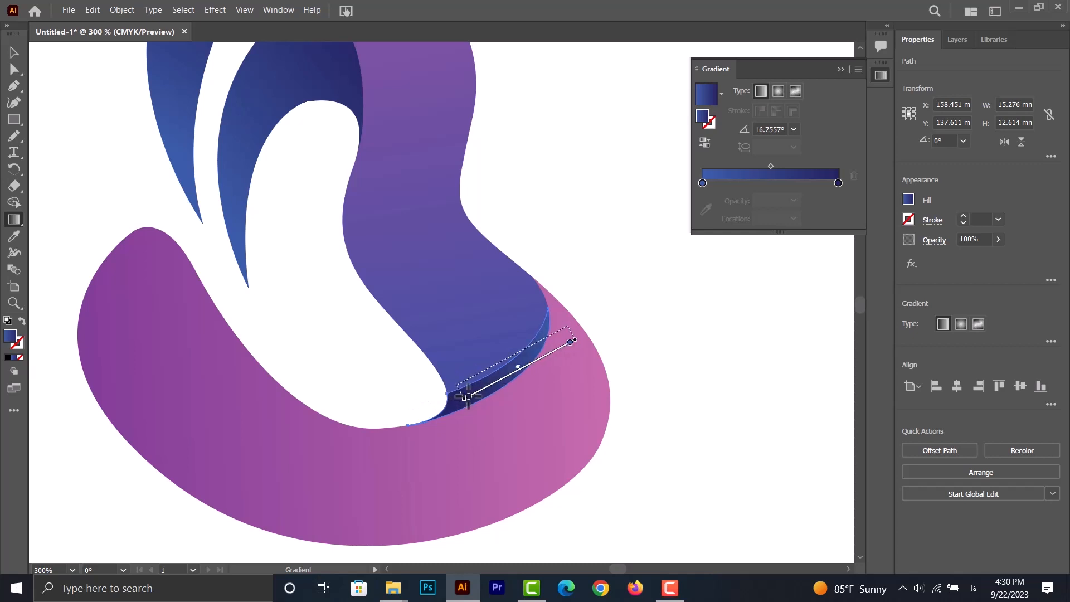
{"action": "left_click", "coordinate": [14, 51]}
{"action": "left_click", "coordinate": [576, 262]}
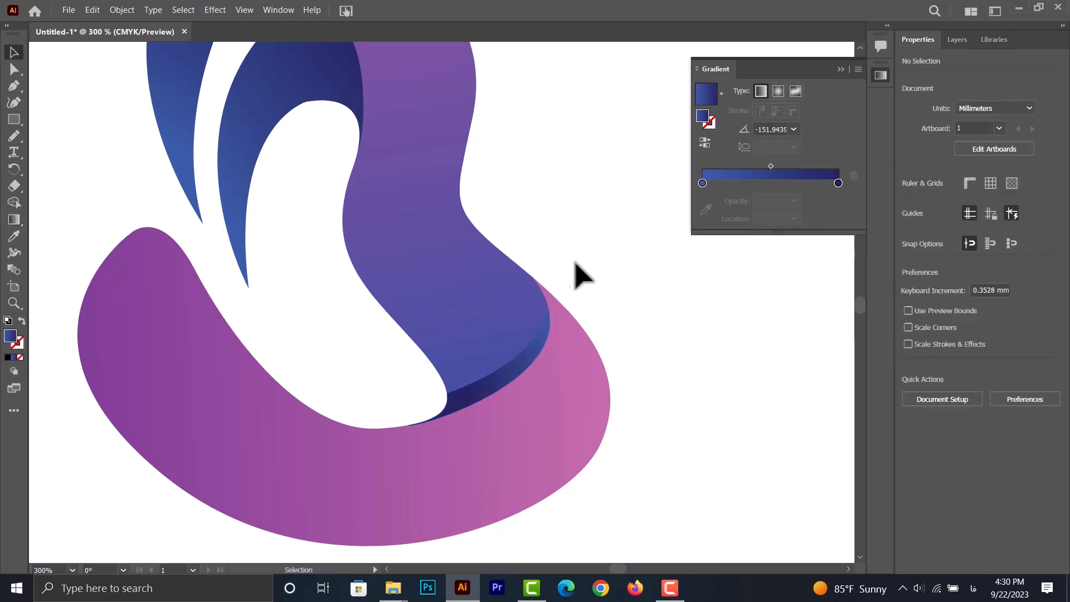
Draw a curved open path with the Pen tool from the crescent's inner edge up to where the body meets the crescent.
{"action": "scroll", "coordinate": [582, 274], "scroll_direction": "down", "scroll_amount": 2}
{"action": "scroll", "coordinate": [605, 265], "scroll_direction": "up", "scroll_amount": 1}
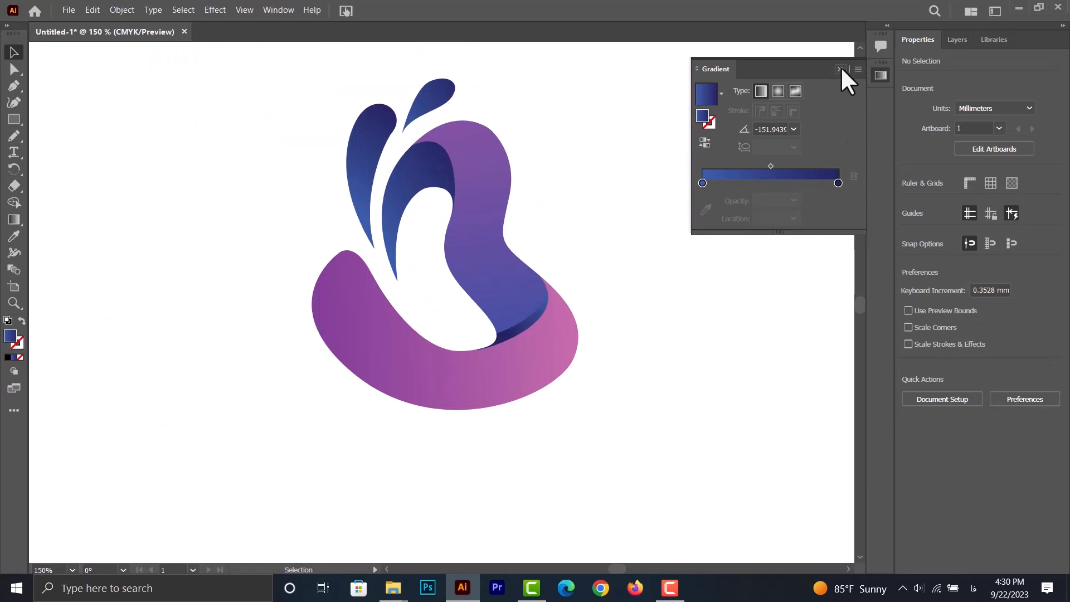
{"action": "scroll", "coordinate": [545, 220], "scroll_direction": "up", "scroll_amount": 3}
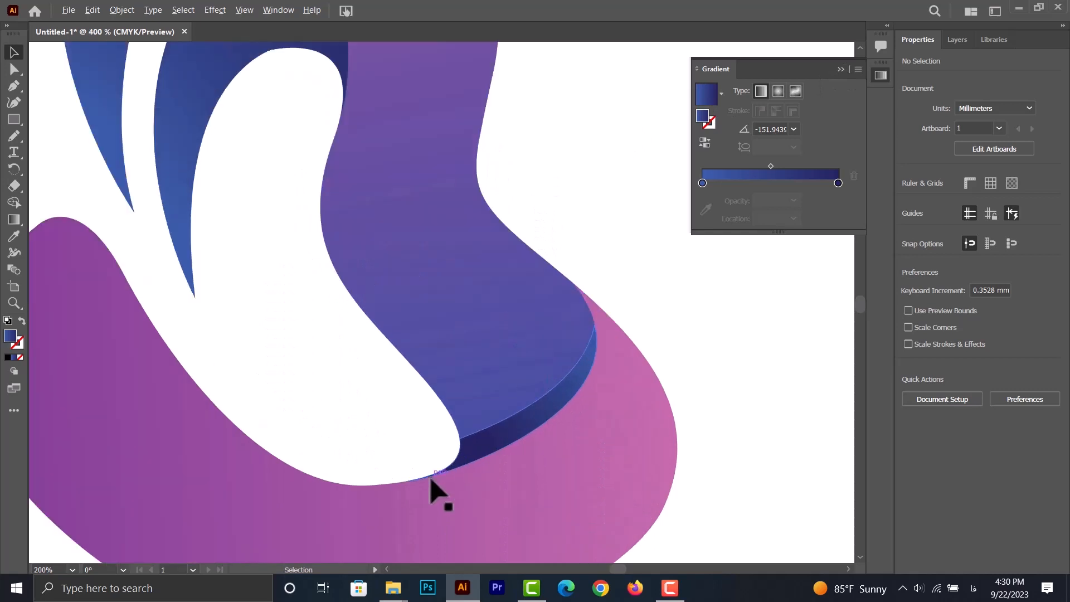
{"action": "scroll", "coordinate": [431, 479], "scroll_direction": "up", "scroll_amount": 1}
{"action": "left_click", "coordinate": [14, 87]}
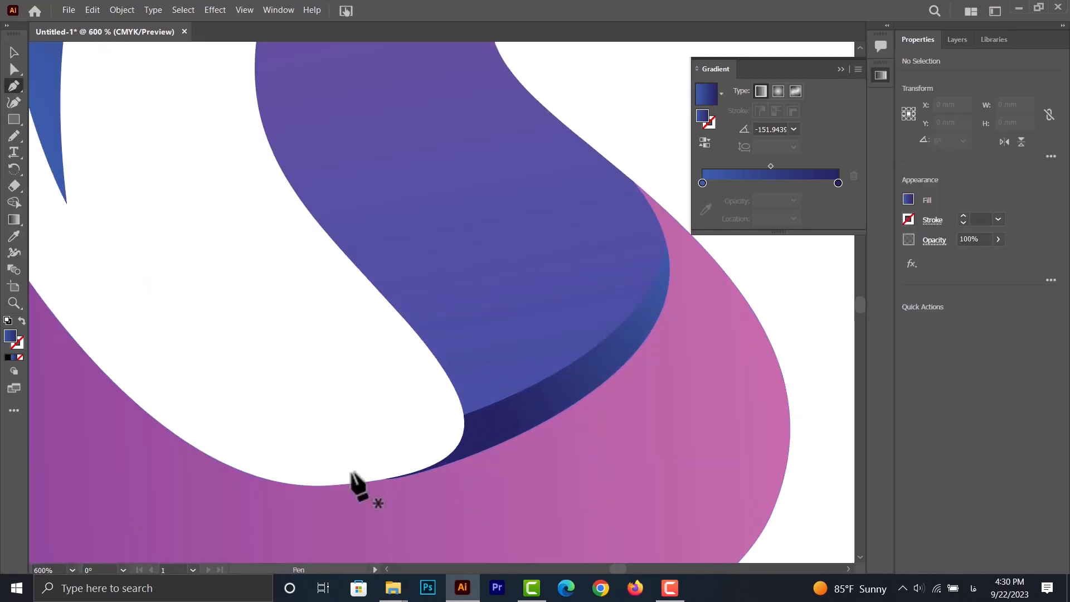
{"action": "left_click_drag", "start_coordinate": [334, 464], "coordinate": [362, 477]}
{"action": "left_click_drag", "start_coordinate": [638, 155], "coordinate": [599, 74]}
{"action": "scroll", "coordinate": [583, 253], "scroll_direction": "down", "scroll_amount": 1}
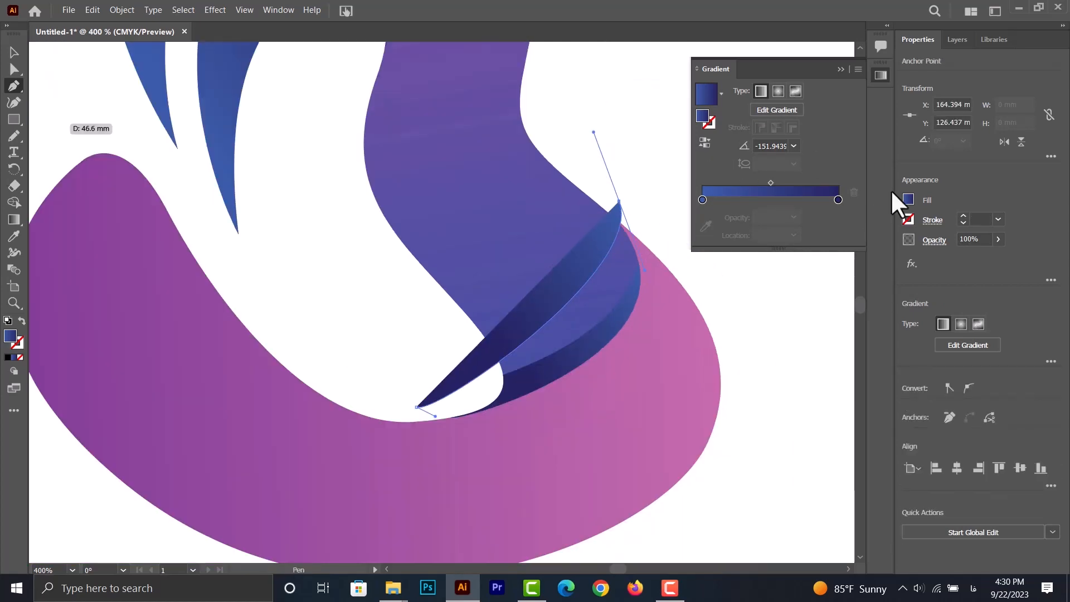
Give the new curved path a white 1 pt stroke and no fill.
{"action": "left_click", "coordinate": [909, 219]}
{"action": "left_click", "coordinate": [775, 270]}
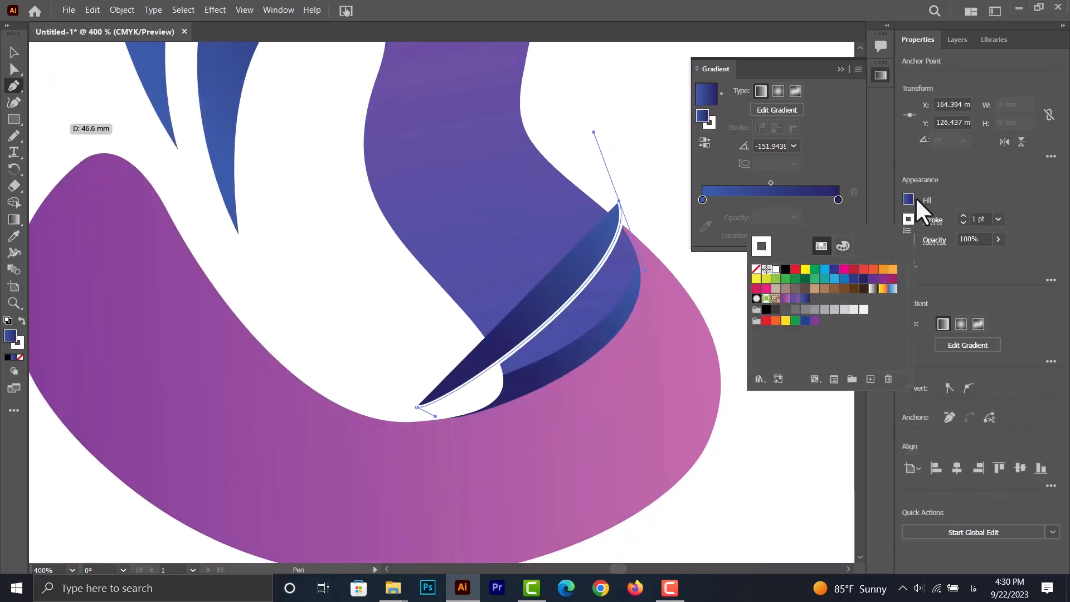
{"action": "left_click", "coordinate": [914, 197]}
{"action": "left_click", "coordinate": [908, 199]}
{"action": "left_click", "coordinate": [755, 249]}
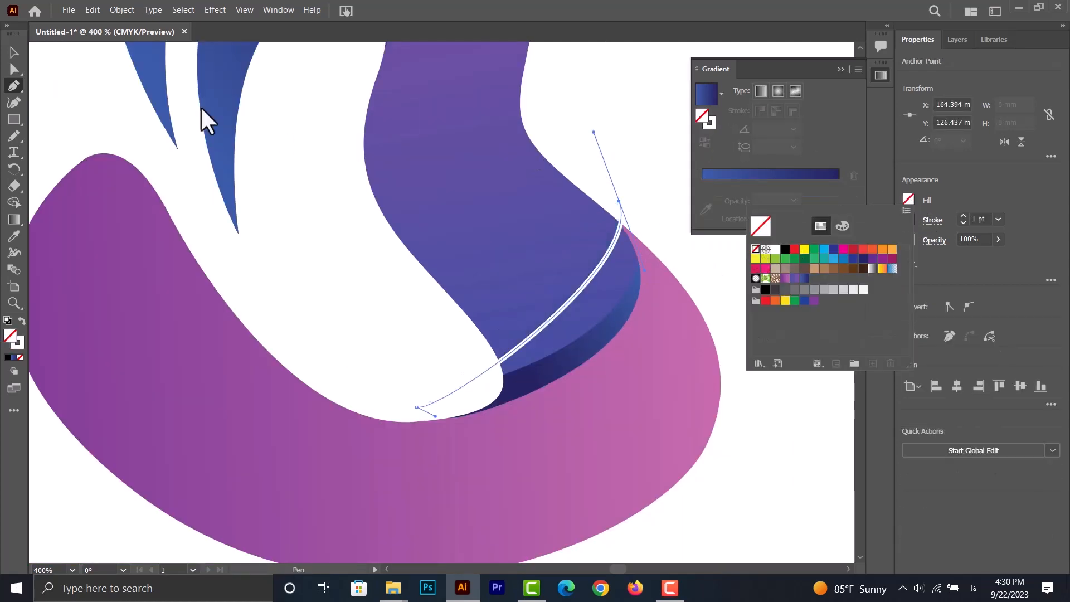
{"action": "key", "text": "Escape"}
Reposition the white path's end anchors and reshape its handles so it follows the outer edge of the blue sliver.
{"action": "left_click", "coordinate": [14, 69]}
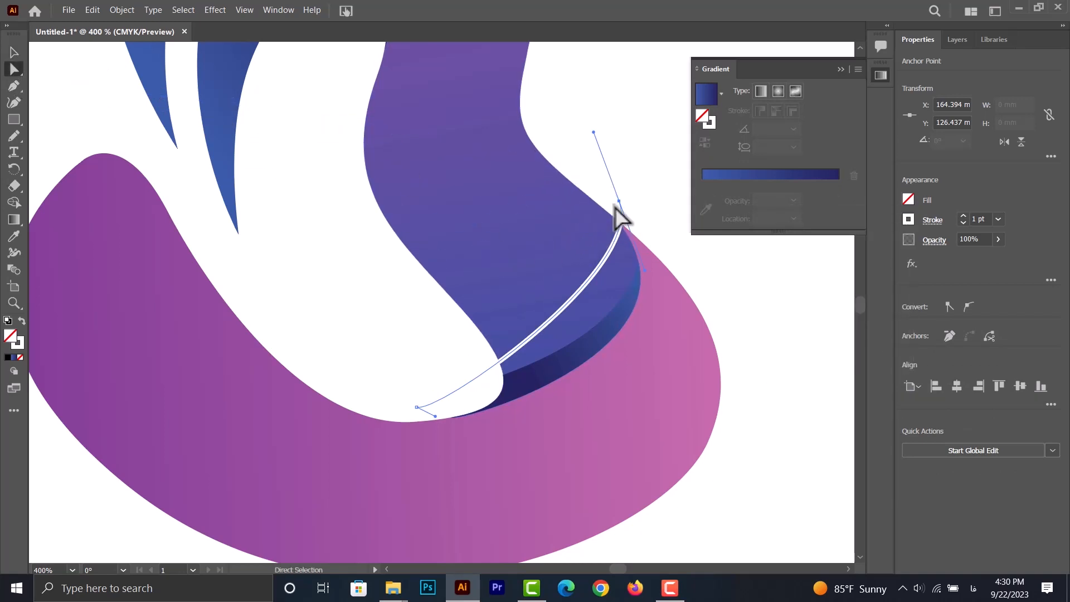
{"action": "left_click_drag", "start_coordinate": [620, 200], "coordinate": [615, 207]}
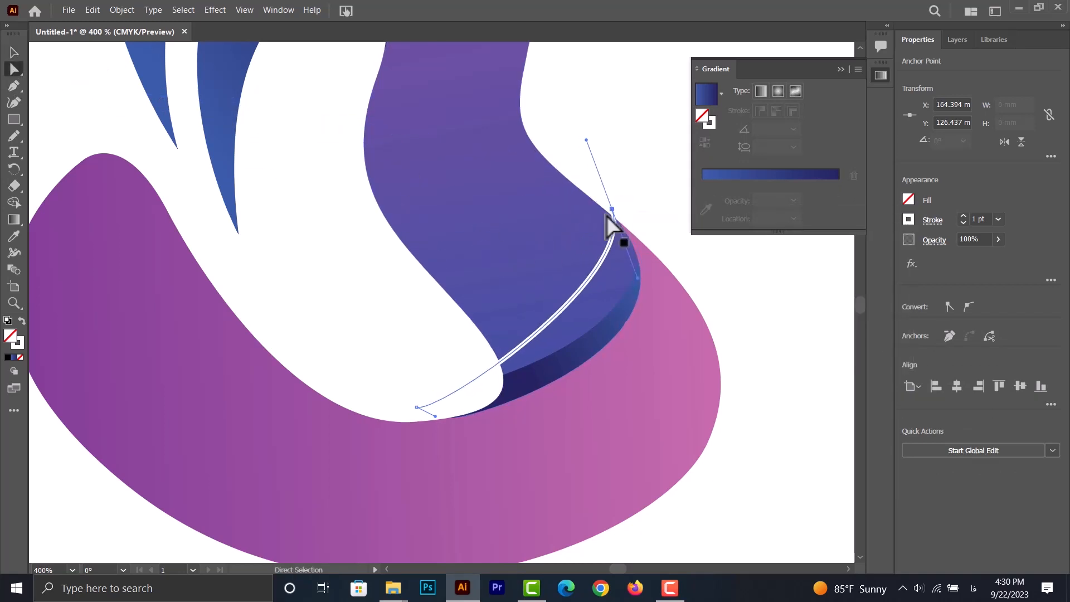
{"action": "key", "text": "ctrl+minus"}
{"action": "mouse_move", "coordinate": [477, 363]}
{"action": "left_mouse_down"}
{"action": "mouse_move", "coordinate": [460, 359]}
{"action": "mouse_move", "coordinate": [492, 360]}
{"action": "mouse_move", "coordinate": [485, 366]}
{"action": "left_mouse_up"}
{"action": "left_click", "coordinate": [609, 209]}
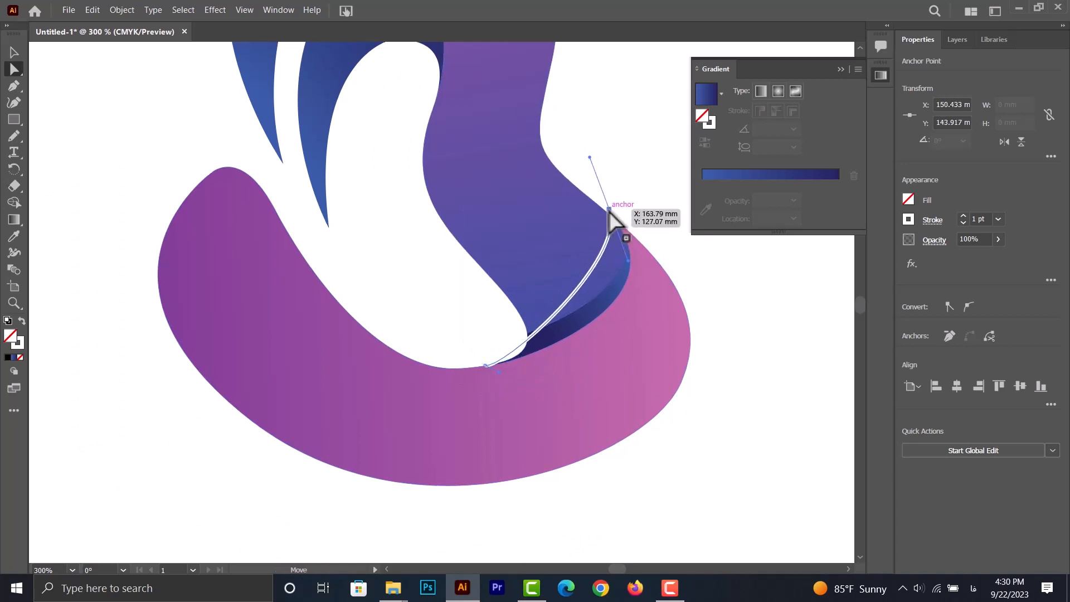
{"action": "left_click_drag", "start_coordinate": [590, 156], "coordinate": [559, 115]}
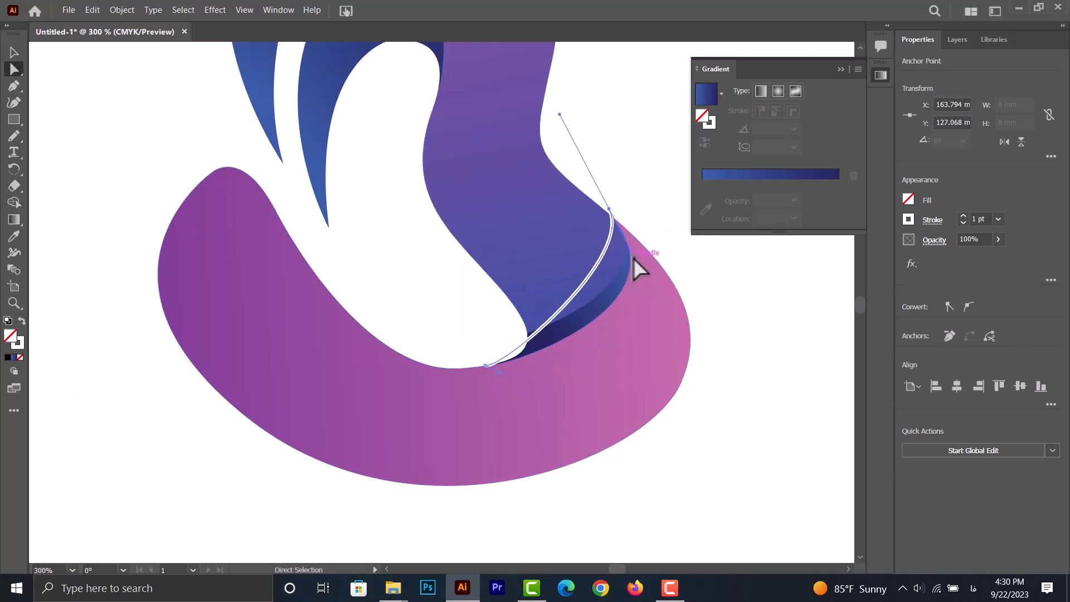
{"action": "left_click_drag", "start_coordinate": [633, 259], "coordinate": [690, 320]}
{"action": "left_click_drag", "start_coordinate": [484, 365], "coordinate": [459, 374]}
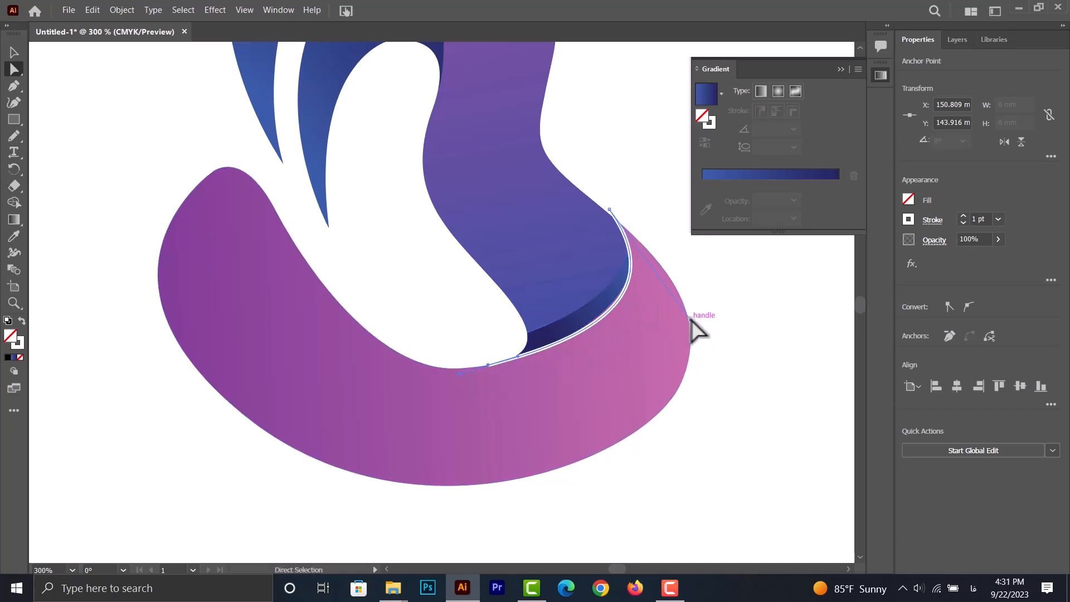
{"action": "left_click_drag", "start_coordinate": [691, 319], "coordinate": [688, 316]}
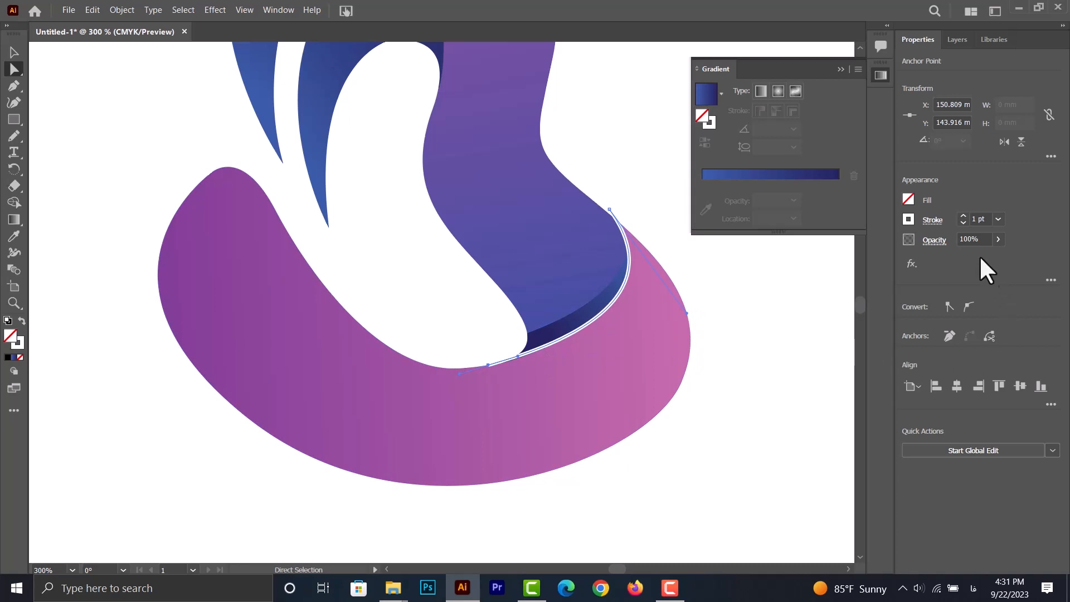
Apply the elliptical width profile that tapers at both ends to the white stroke.
{"action": "left_click", "coordinate": [929, 221]}
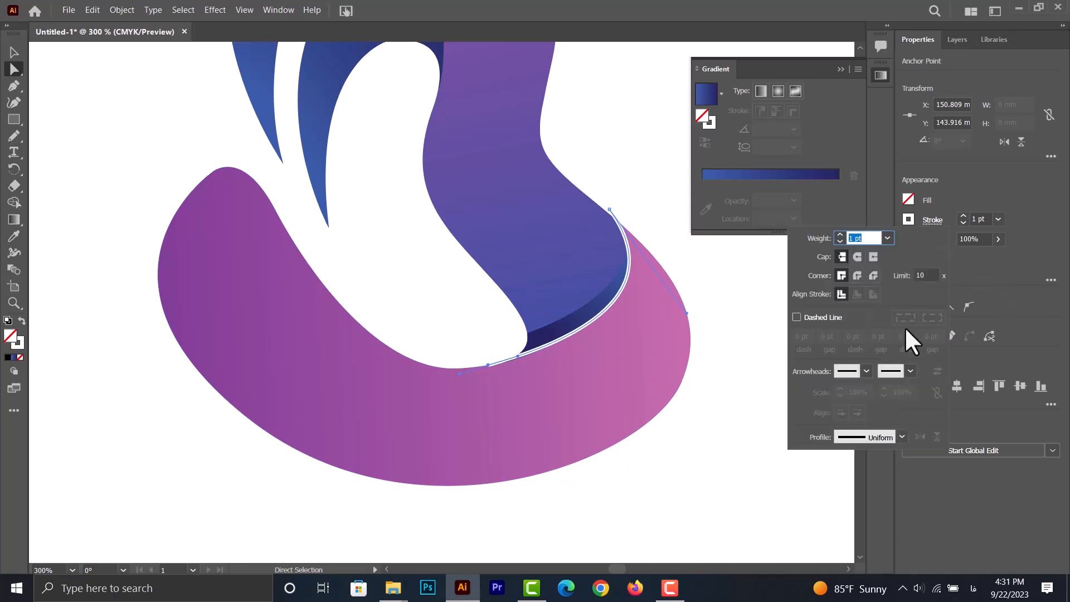
{"action": "left_click", "coordinate": [902, 438]}
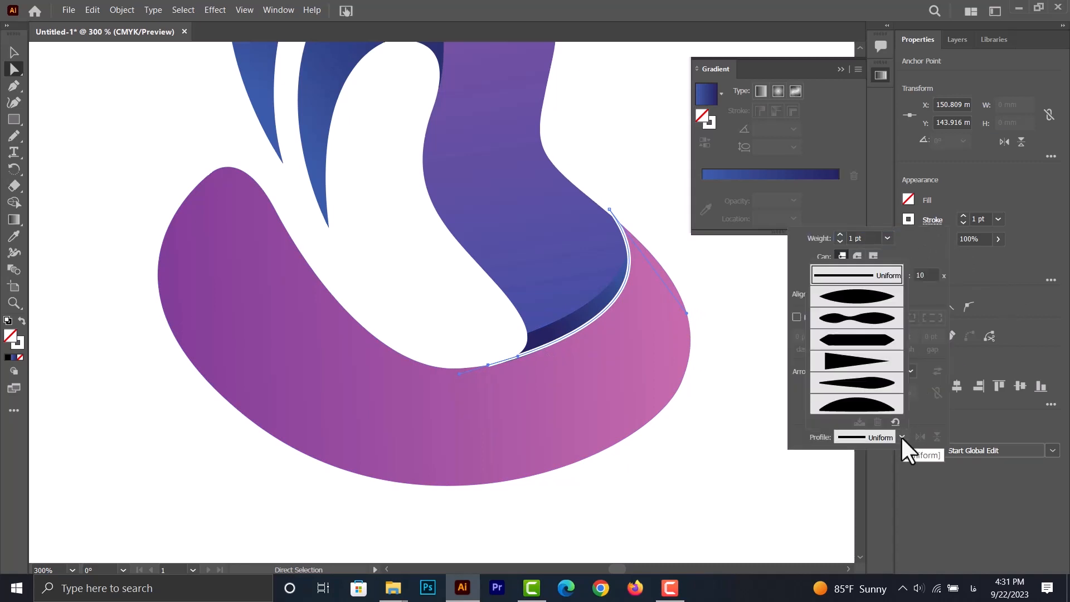
{"action": "left_click", "coordinate": [864, 296]}
{"action": "left_click", "coordinate": [957, 209]}
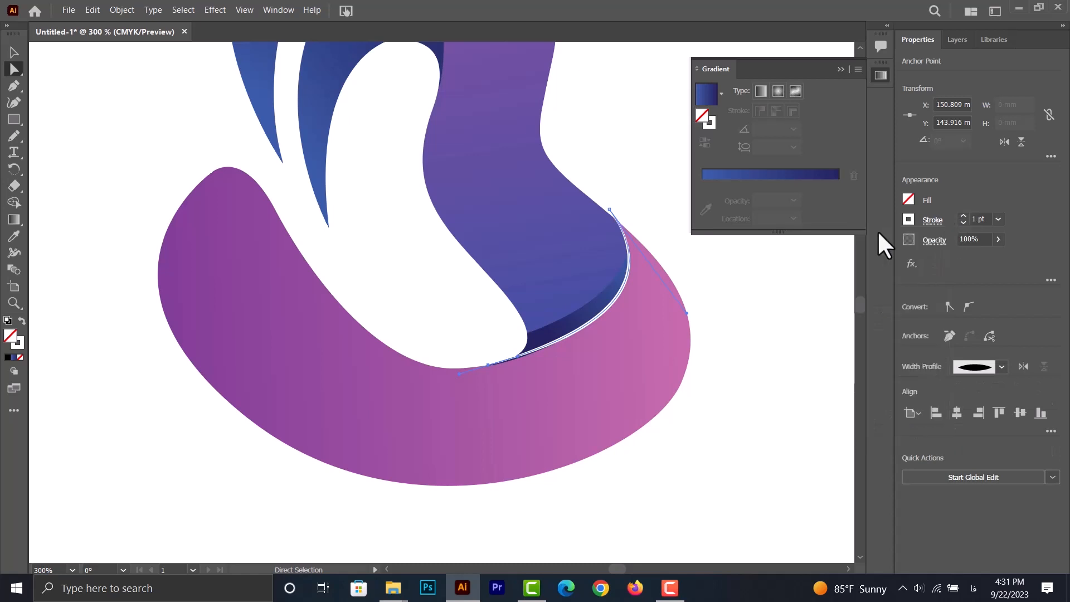
{"action": "left_click", "coordinate": [841, 68]}
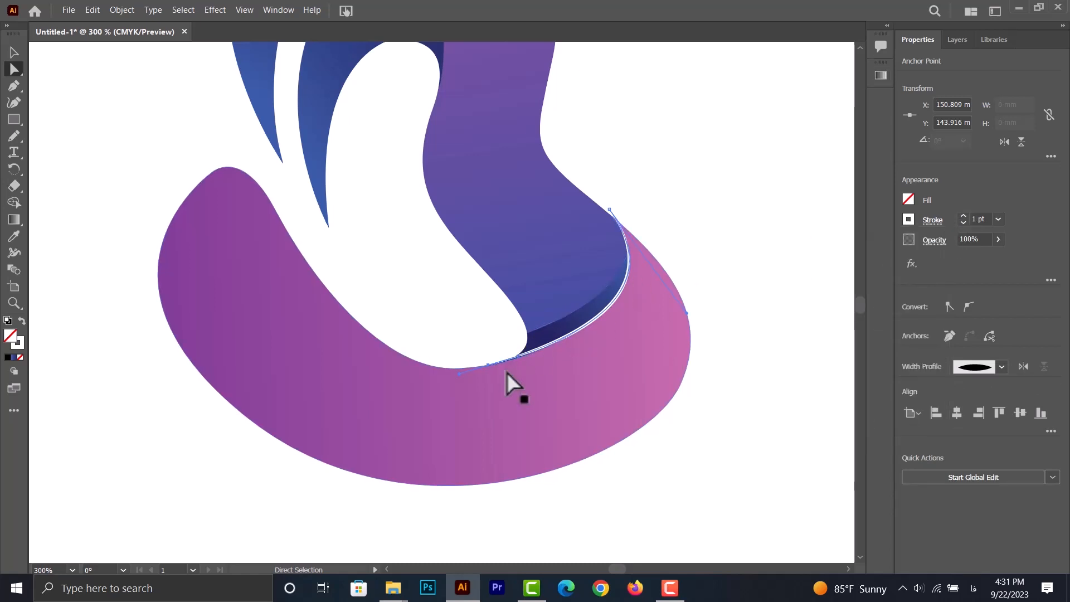
Adjust the direction handle at the white path's lower end to align the line with the sliver's tip.
{"action": "scroll", "coordinate": [507, 372], "scroll_direction": "up", "scroll_amount": 4}
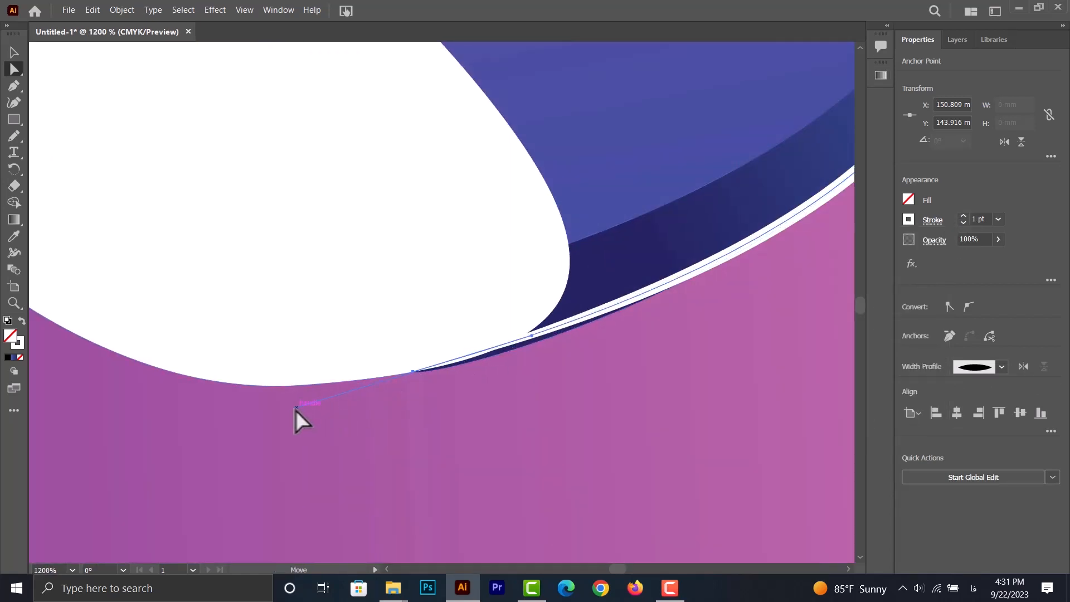
{"action": "left_click_drag", "start_coordinate": [296, 410], "coordinate": [319, 388]}
{"action": "scroll", "coordinate": [319, 388], "scroll_direction": "down", "scroll_amount": 2}
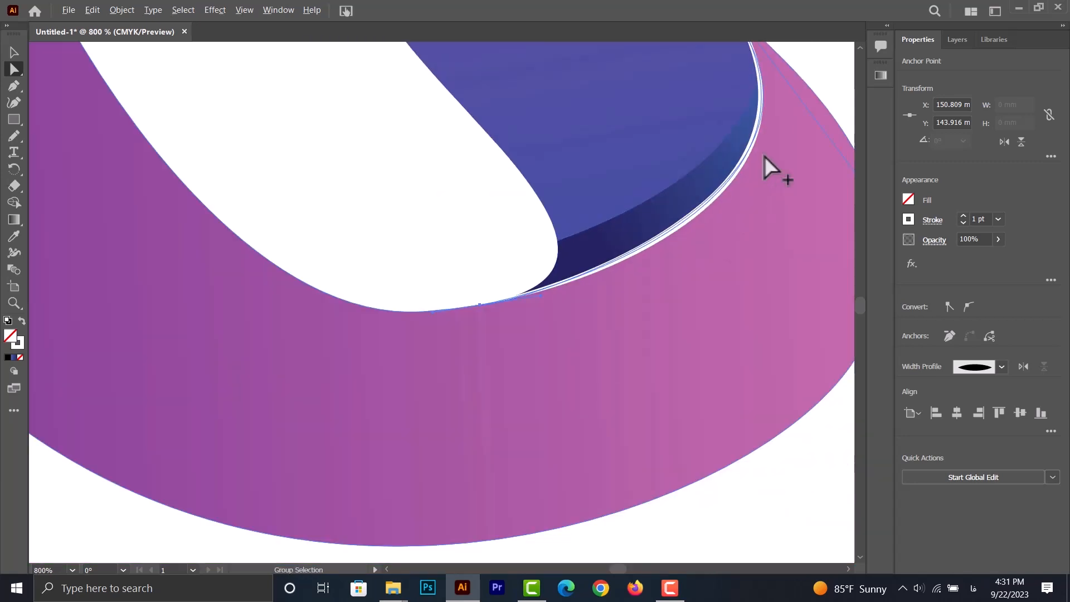
{"action": "scroll", "coordinate": [765, 158], "scroll_direction": "down", "scroll_amount": 3}
{"action": "scroll", "coordinate": [800, 136], "scroll_direction": "up", "scroll_amount": 1}
Move the white path's upper anchor onto the body-crescent junction and shorten its lower handle to hug the sliver.
{"action": "scroll", "coordinate": [745, 156], "scroll_direction": "up", "scroll_amount": 2}
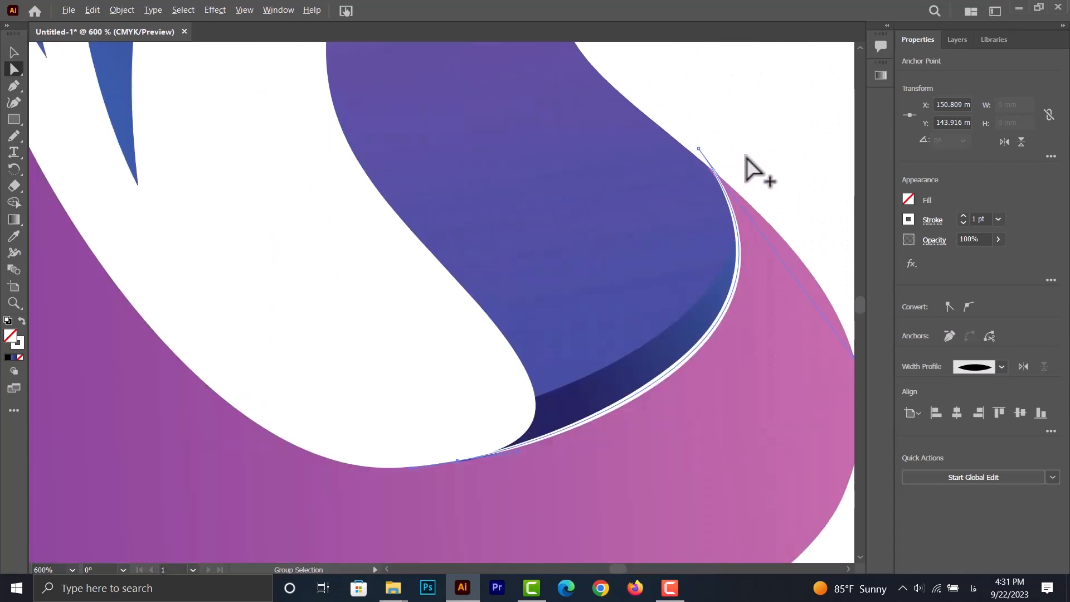
{"action": "scroll", "coordinate": [747, 162], "scroll_direction": "up", "scroll_amount": 3}
{"action": "left_click_drag", "start_coordinate": [648, 147], "coordinate": [662, 183]}
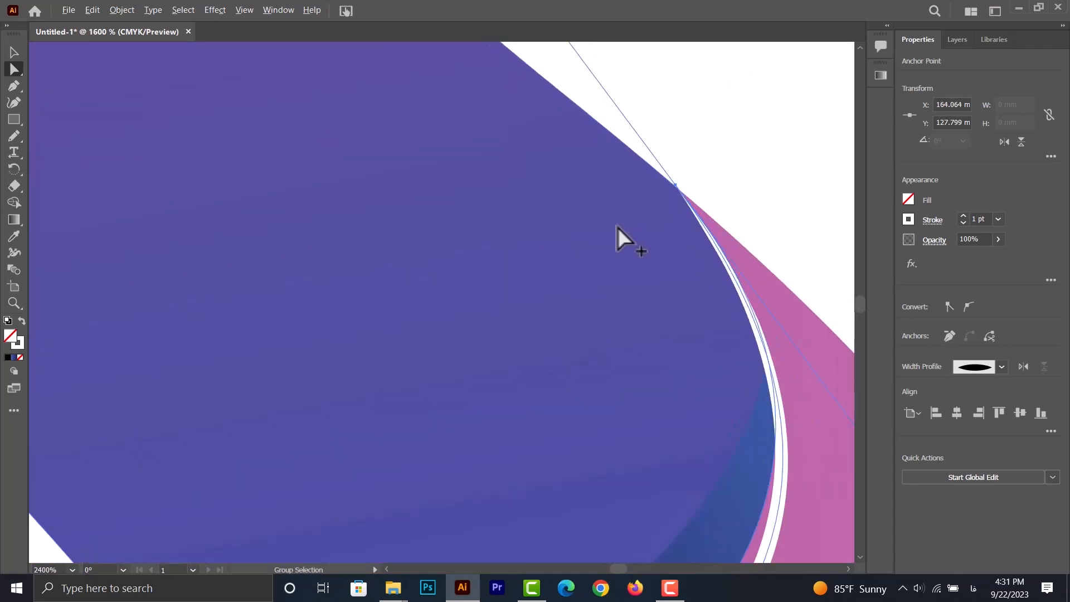
{"action": "scroll", "coordinate": [617, 227], "scroll_direction": "down", "scroll_amount": 3}
{"action": "scroll", "coordinate": [439, 308], "scroll_direction": "down", "scroll_amount": 1}
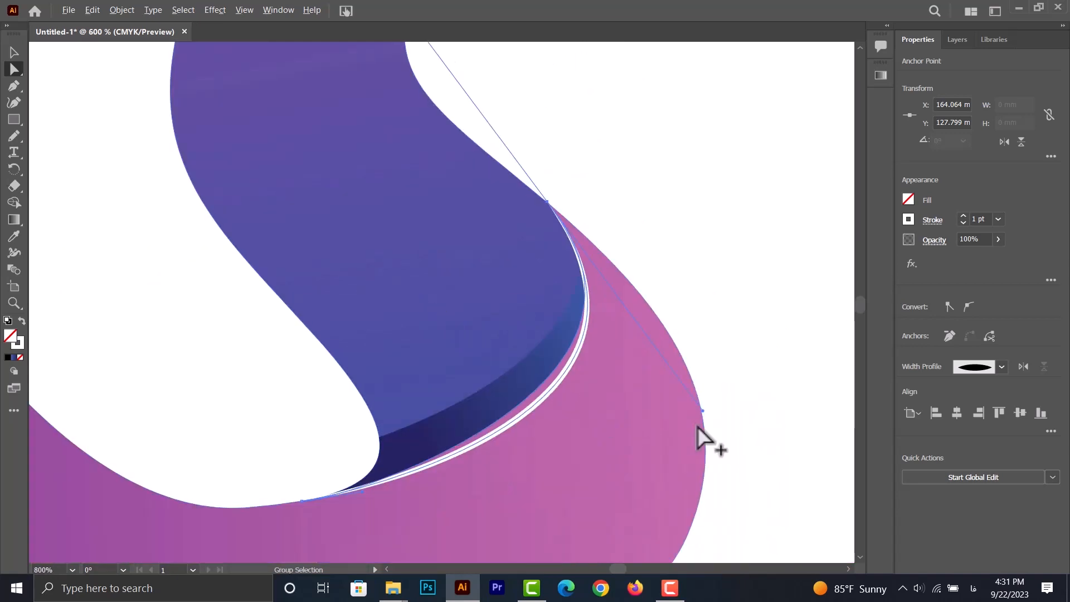
{"action": "left_click_drag", "start_coordinate": [701, 412], "coordinate": [694, 392]}
{"action": "left_click", "coordinate": [742, 352]}
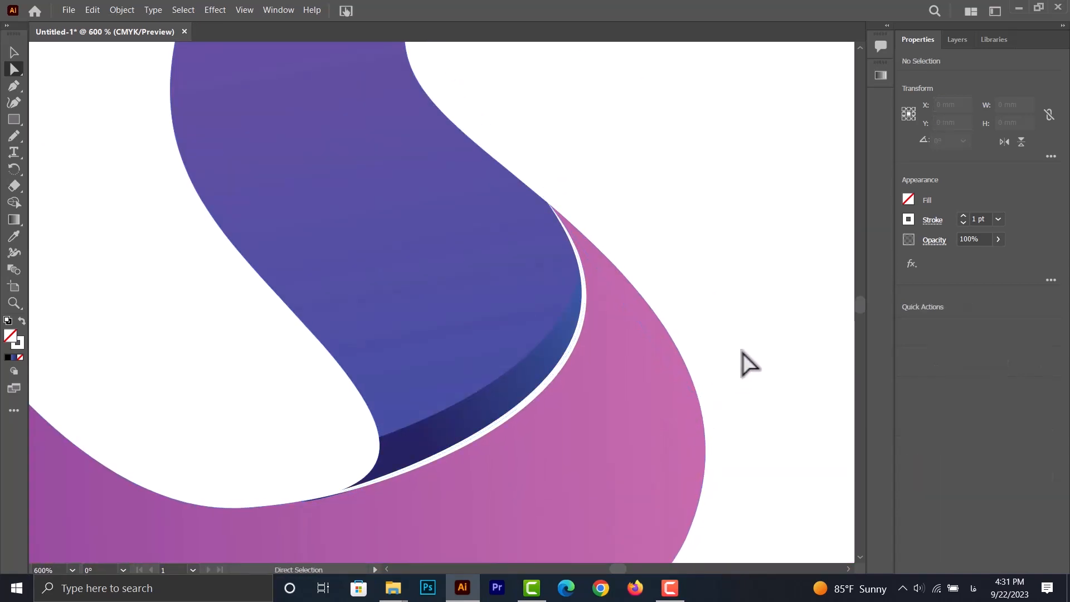
Nudge the white path's lower anchor slightly outward along the crescent's inner edge to cover the sliver's tip.
{"action": "left_click", "coordinate": [341, 492]}
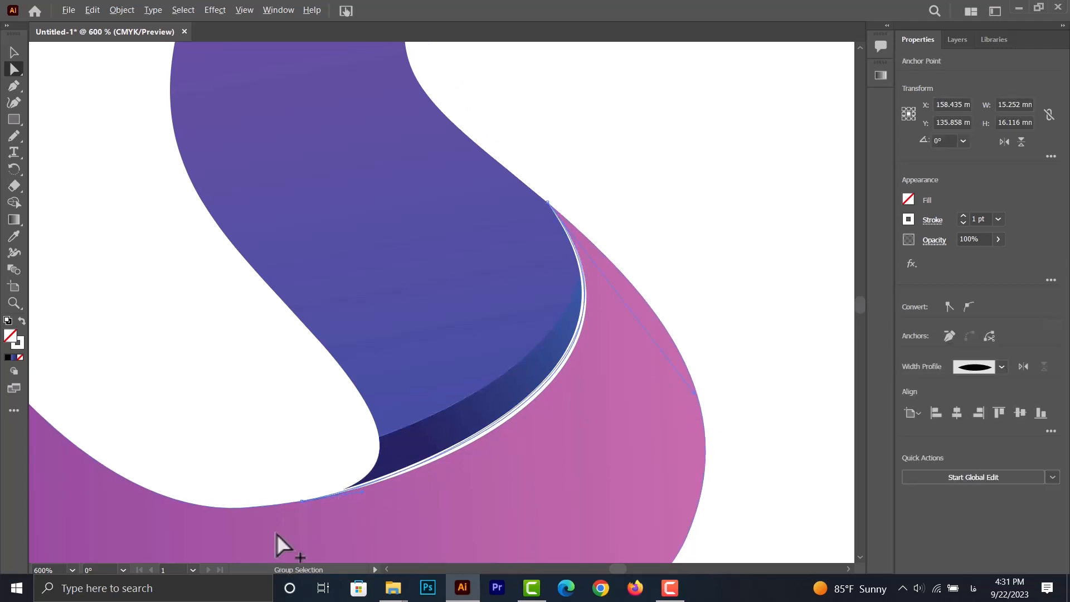
{"action": "scroll", "coordinate": [278, 535], "scroll_direction": "up", "scroll_amount": 1}
{"action": "left_click_drag", "start_coordinate": [341, 462], "coordinate": [335, 465]}
{"action": "scroll", "coordinate": [397, 439], "scroll_direction": "down", "scroll_amount": 4}
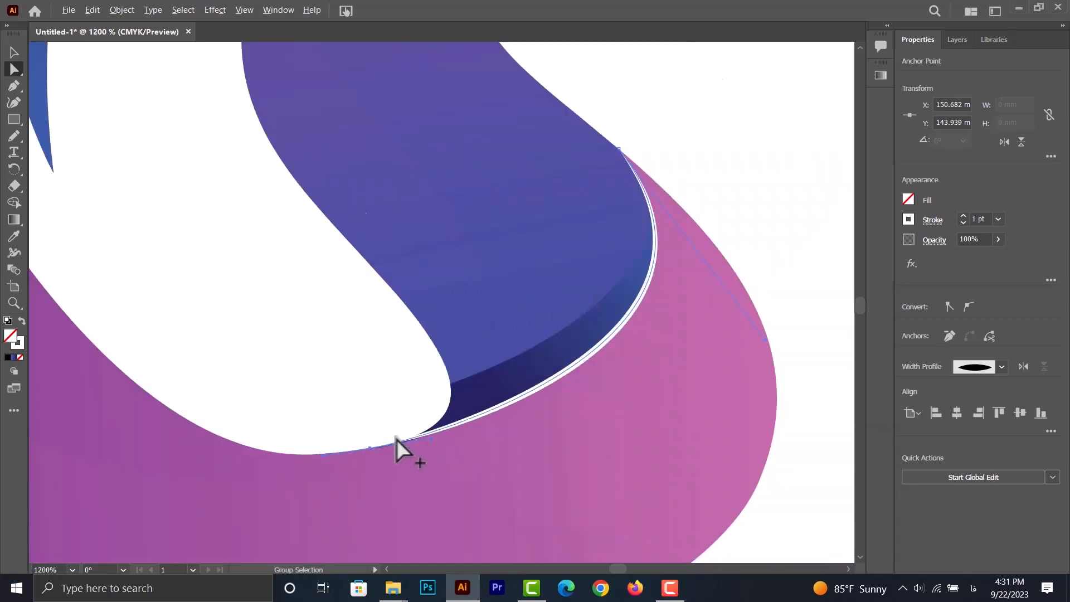
{"action": "left_click", "coordinate": [702, 384]}
{"action": "scroll", "coordinate": [680, 387], "scroll_direction": "down", "scroll_amount": 1}
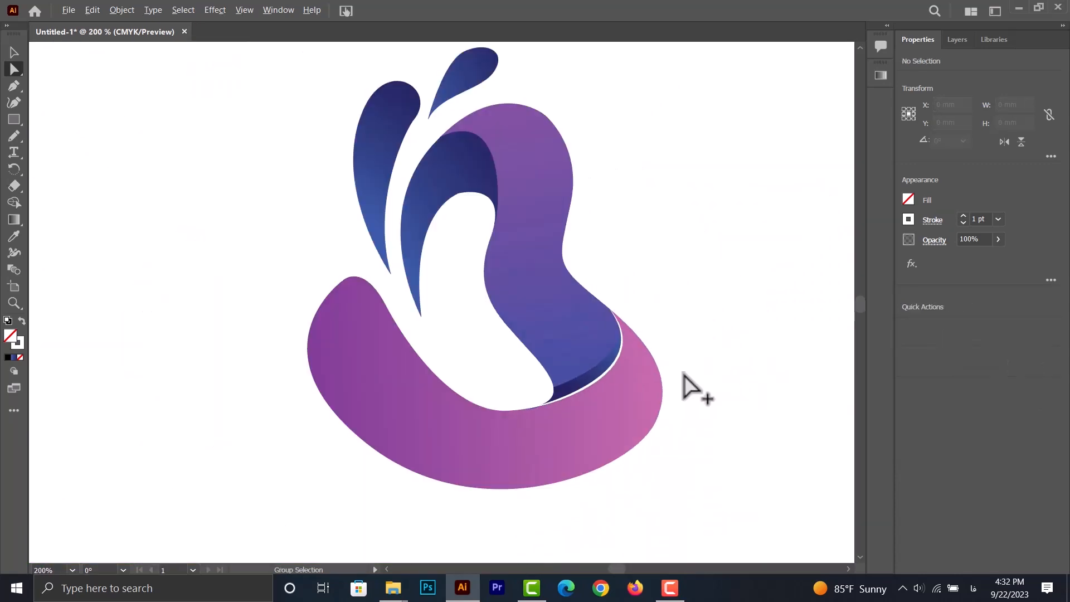
{"action": "scroll", "coordinate": [529, 157], "scroll_direction": "down", "scroll_amount": 1}
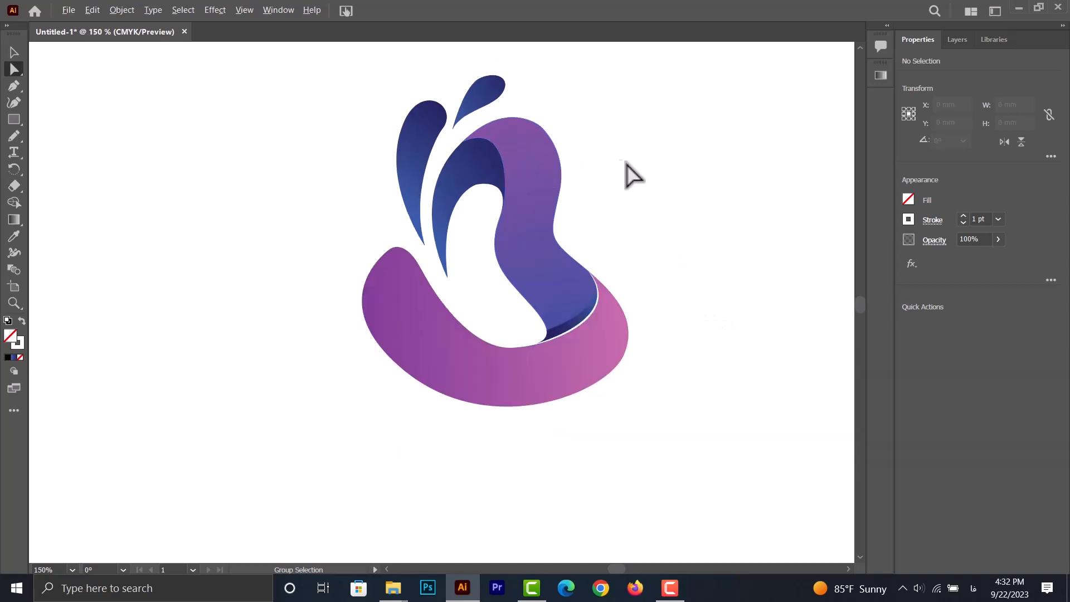
Place two slightly offset, overlapping copies of the dark blue arch shape beside the logo.
{"action": "scroll", "coordinate": [592, 172], "scroll_direction": "up", "scroll_amount": 1}
{"action": "scroll", "coordinate": [588, 173], "scroll_direction": "up", "scroll_amount": 2}
{"action": "scroll", "coordinate": [494, 230], "scroll_direction": "down", "scroll_amount": 2}
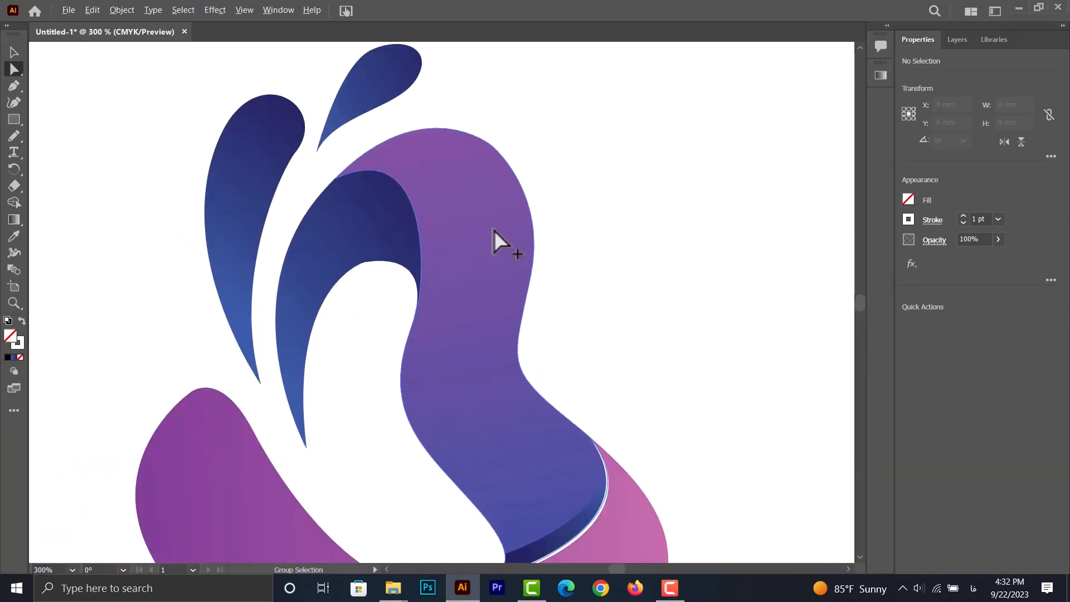
{"action": "left_click", "coordinate": [375, 226]}
{"action": "key", "text": "v"}
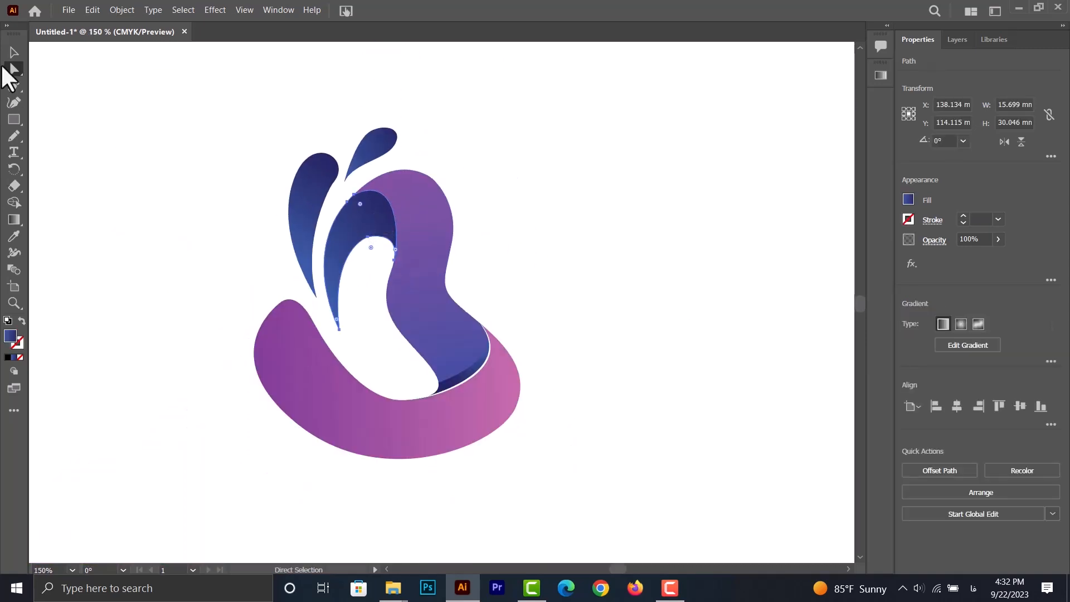
{"action": "left_click_drag", "start_coordinate": [365, 215], "coordinate": [650, 206]}
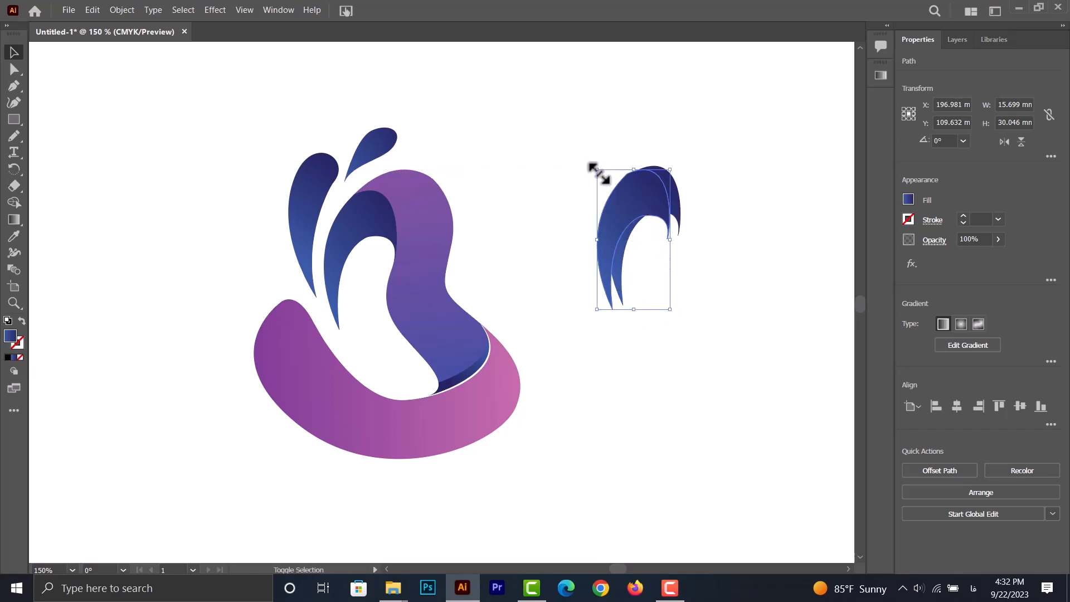
Enlarge the left copy of the arch slightly, align it over the other copy, and select both.
{"action": "left_click_drag", "start_coordinate": [599, 172], "coordinate": [583, 163]}
{"action": "left_click_drag", "start_coordinate": [630, 190], "coordinate": [629, 190]}
{"action": "left_click", "coordinate": [728, 162]}
{"action": "left_click", "coordinate": [613, 246]}
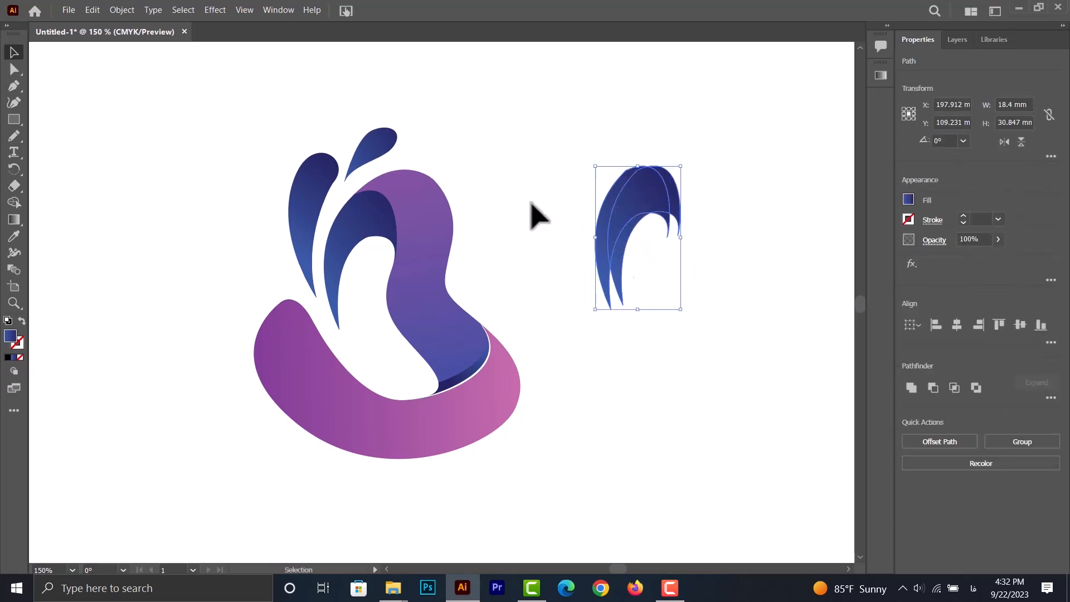
Split off the sliver between the overlapping arch copies with Shape Builder, place it on the logo arch's inner edge, and delete the leftovers.
{"action": "left_click", "coordinate": [14, 203]}
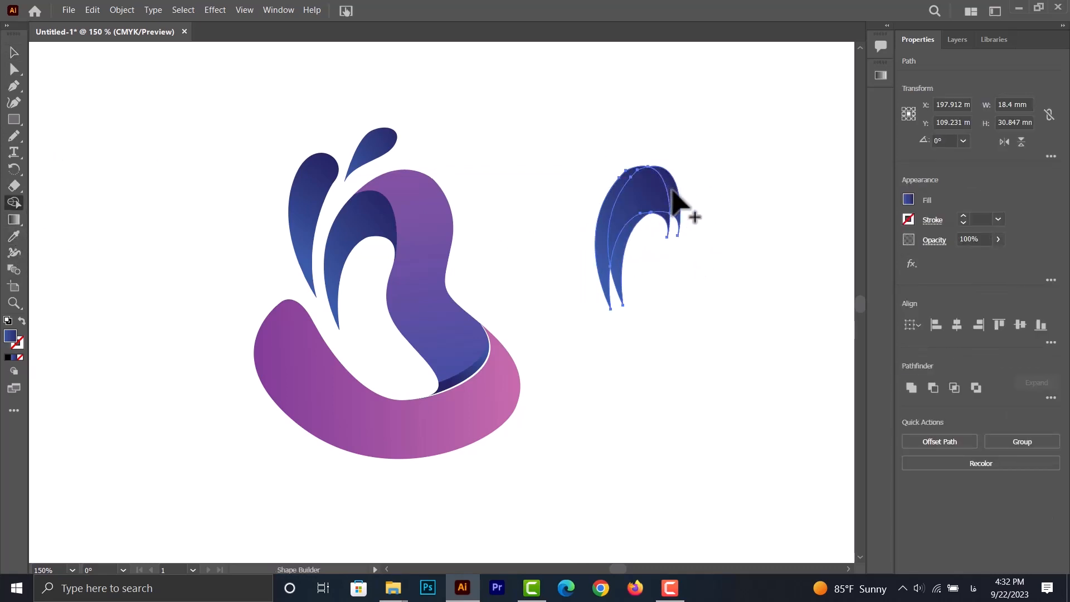
{"action": "left_click", "coordinate": [14, 52]}
{"action": "left_click_drag", "start_coordinate": [676, 195], "coordinate": [388, 215]}
{"action": "left_click", "coordinate": [661, 220]}
{"action": "key", "text": "Delete"}
{"action": "scroll", "coordinate": [389, 217], "scroll_direction": "up", "scroll_amount": 4}
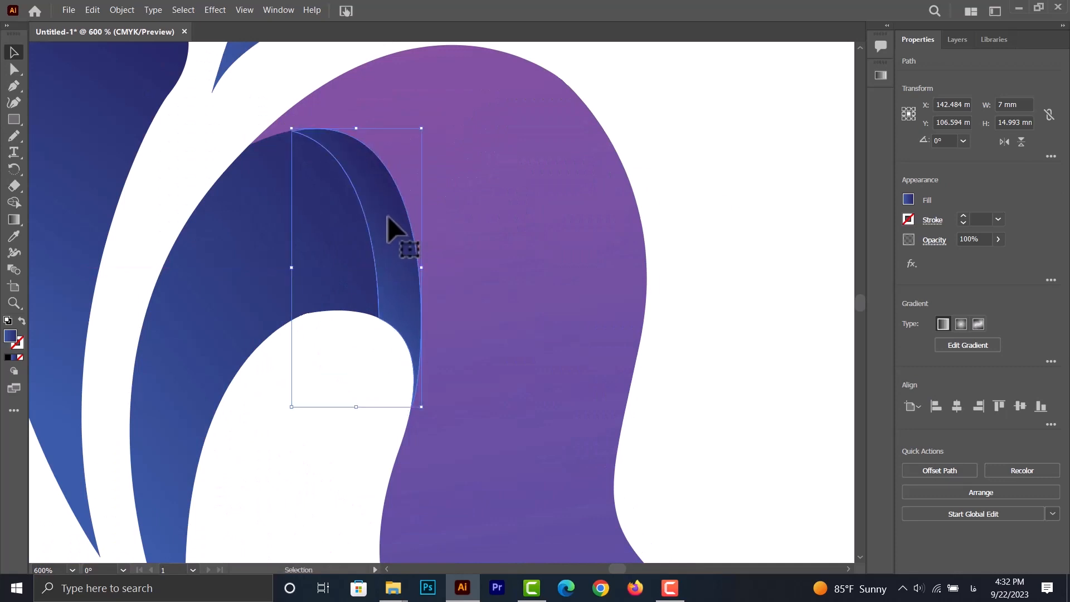
Try reversing the arch sliver's gradient, and restore it with New Gradient Swatch 3.
{"action": "left_click", "coordinate": [881, 75]}
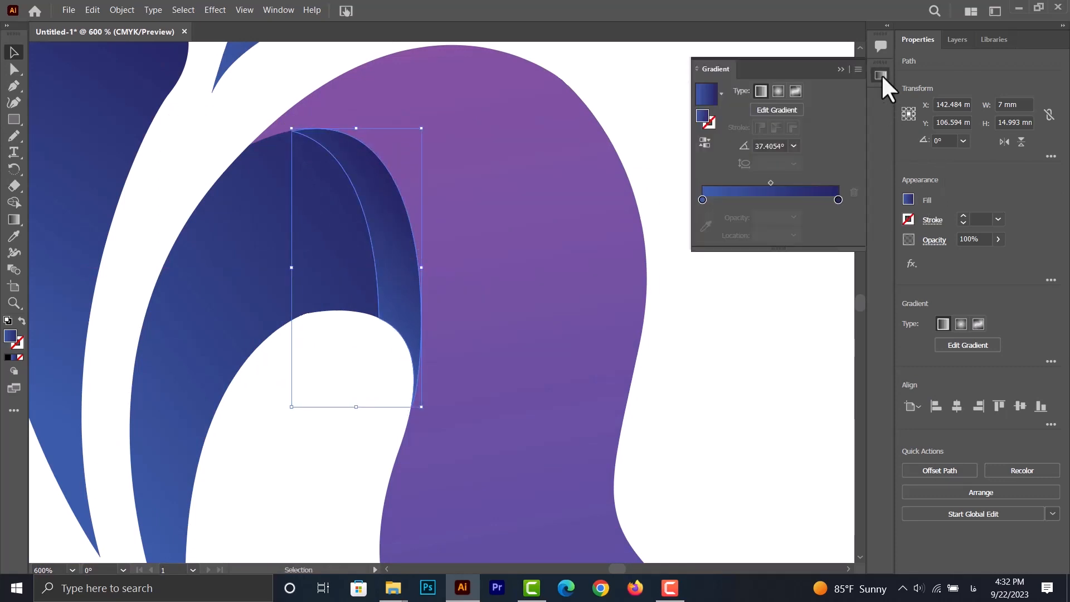
{"action": "left_click", "coordinate": [703, 141]}
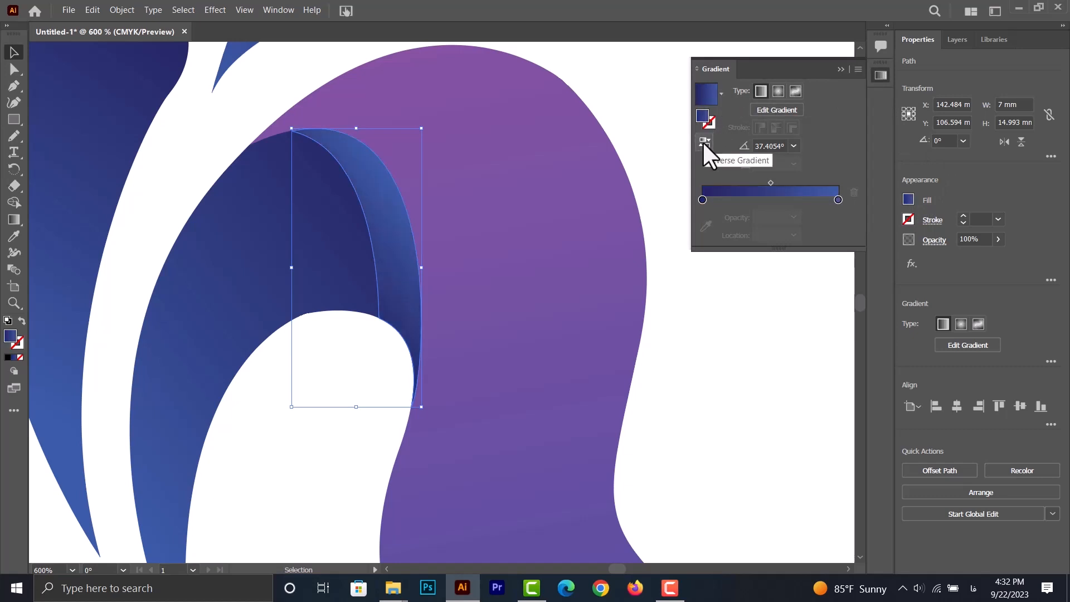
{"action": "left_click", "coordinate": [722, 94]}
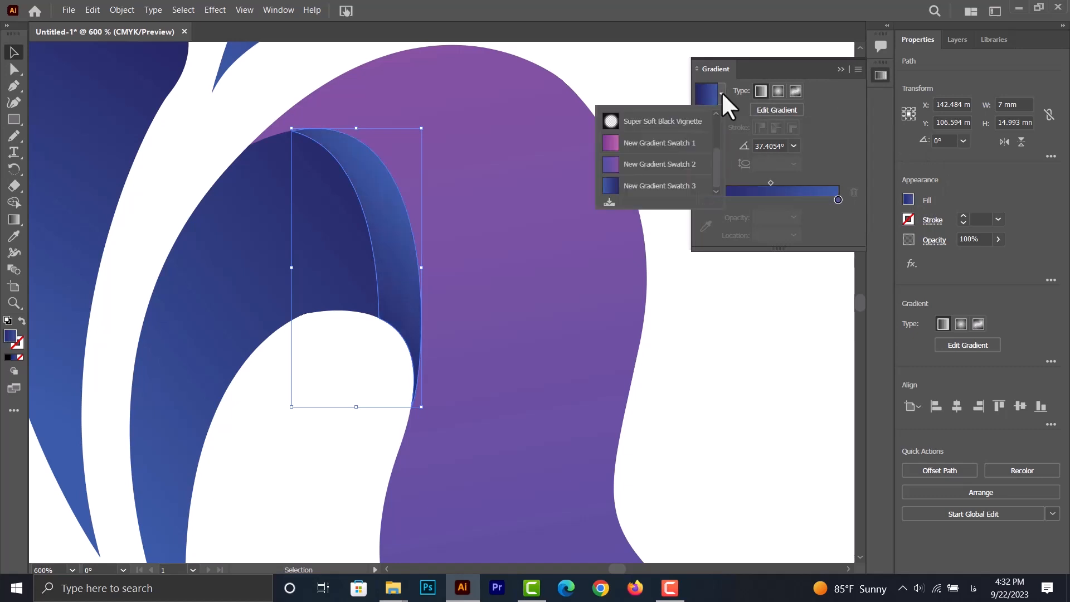
{"action": "left_click", "coordinate": [626, 189]}
Redraw the arch sliver's gradient as a short line over the purple body, directed back toward the sliver, to make it dark blue.
{"action": "left_click", "coordinate": [13, 219]}
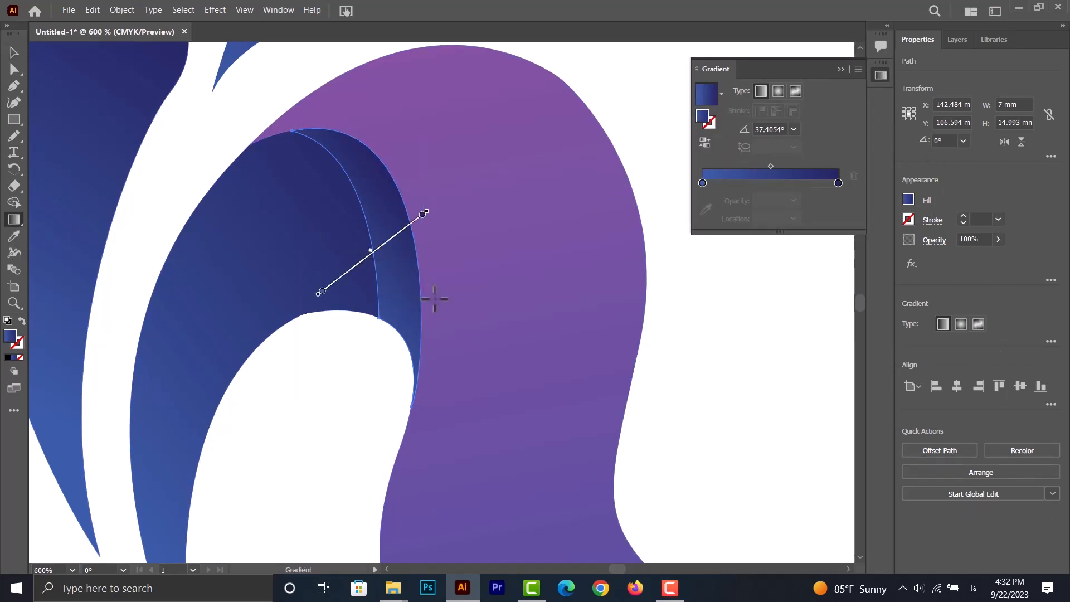
{"action": "left_click_drag", "start_coordinate": [435, 299], "coordinate": [417, 299]}
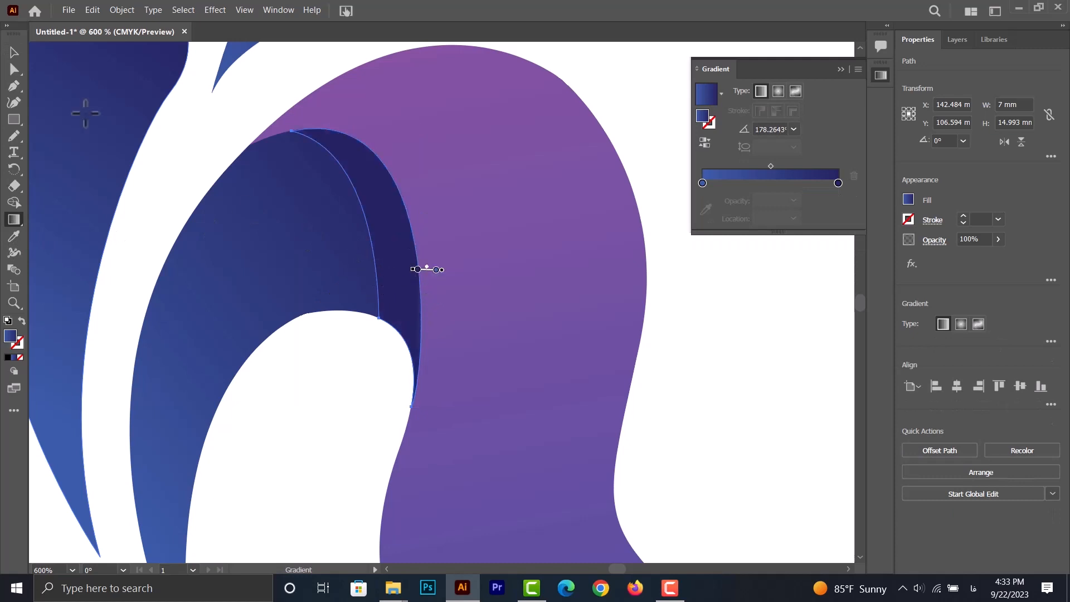
{"action": "left_click", "coordinate": [14, 52]}
{"action": "left_click", "coordinate": [227, 156]}
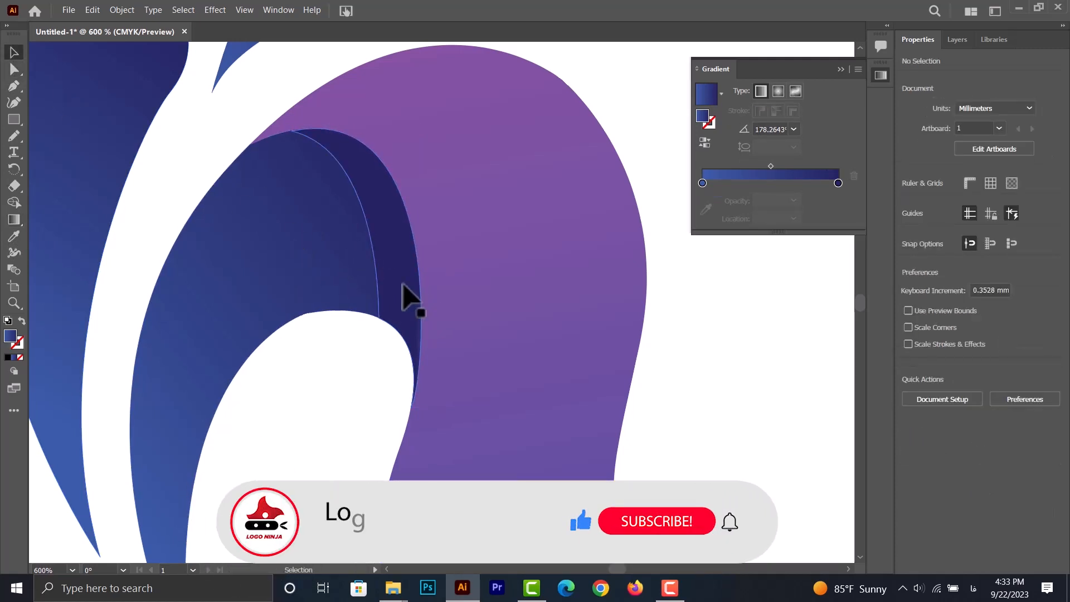
{"action": "left_click", "coordinate": [402, 284]}
{"action": "left_click", "coordinate": [14, 219]}
{"action": "left_click_drag", "start_coordinate": [484, 322], "coordinate": [445, 306]}
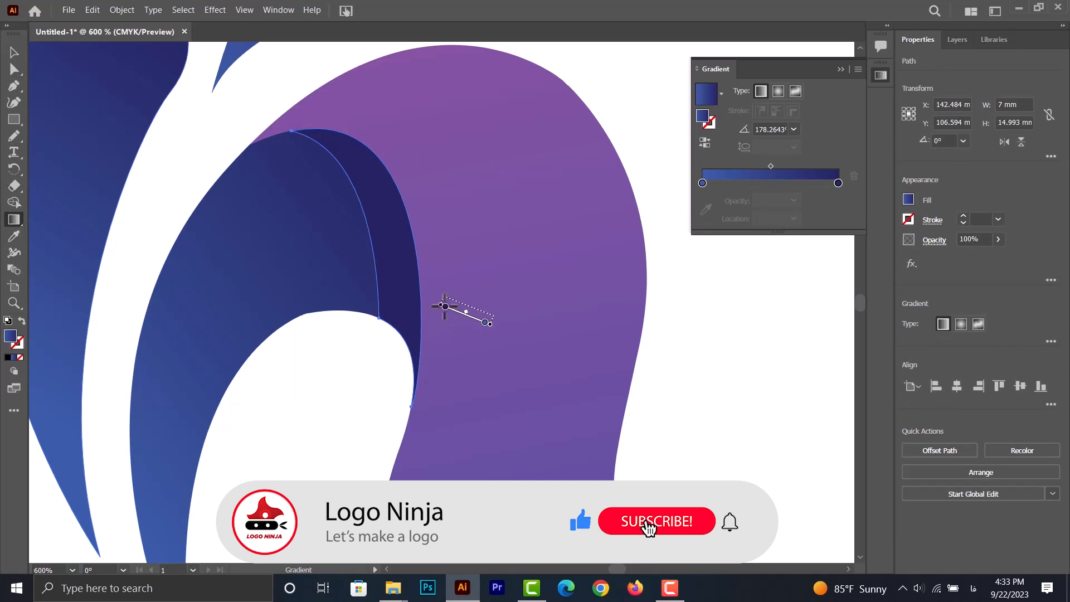
{"action": "left_click", "coordinate": [14, 53]}
{"action": "left_click", "coordinate": [206, 147]}
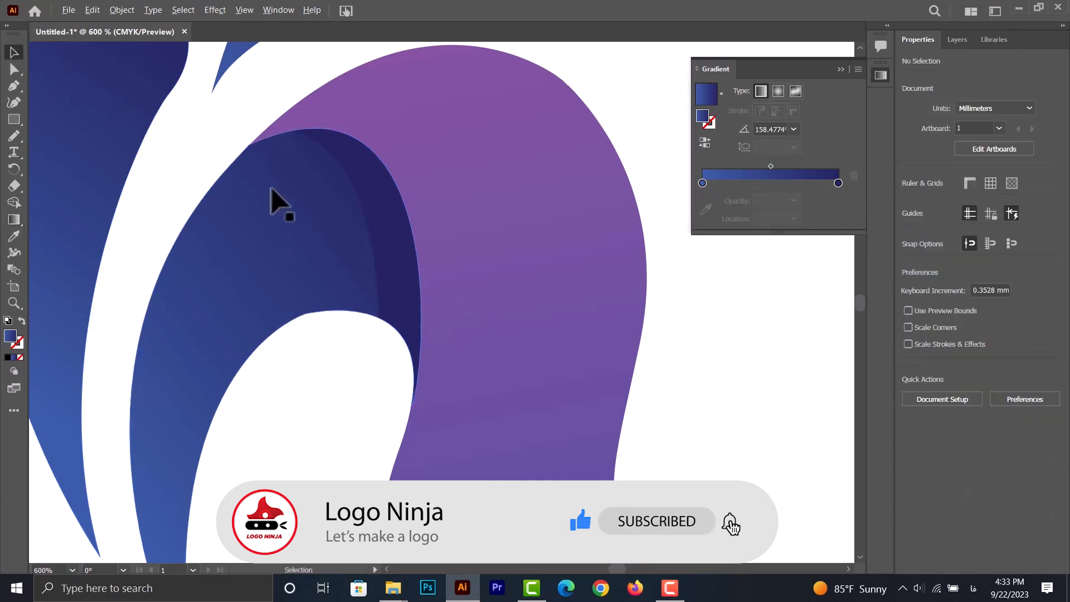
Draw a curved path with the Pen tool from the arch's lower tip along its outer edge to the upper junction with the purple body.
{"action": "scroll", "coordinate": [281, 213], "scroll_direction": "up", "scroll_amount": 1}
{"action": "scroll", "coordinate": [280, 213], "scroll_direction": "down", "scroll_amount": 1}
{"action": "scroll", "coordinate": [280, 213], "scroll_direction": "down", "scroll_amount": 2}
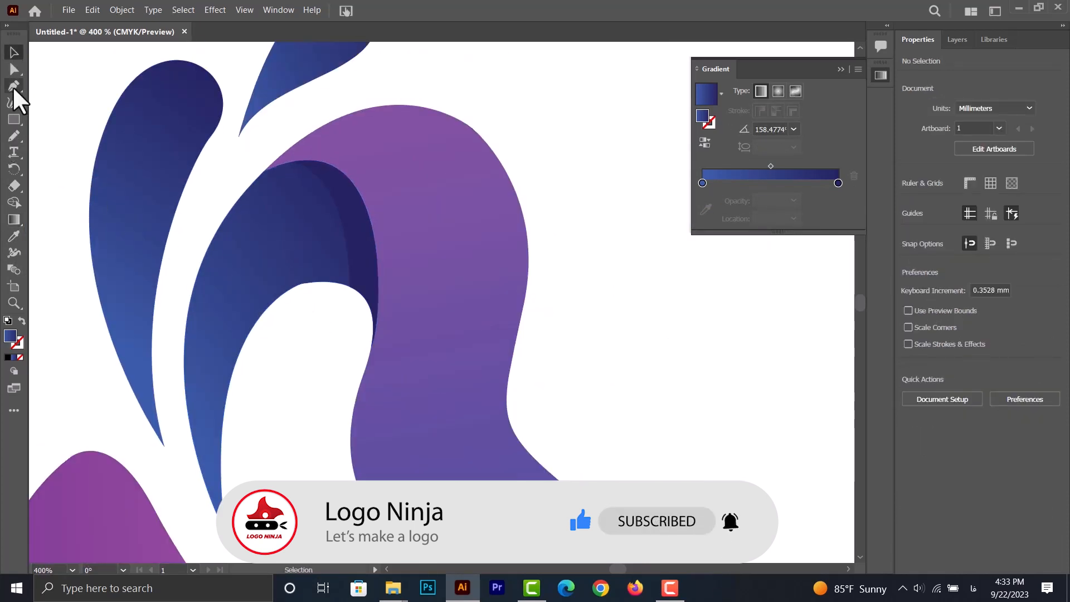
{"action": "left_click", "coordinate": [14, 85]}
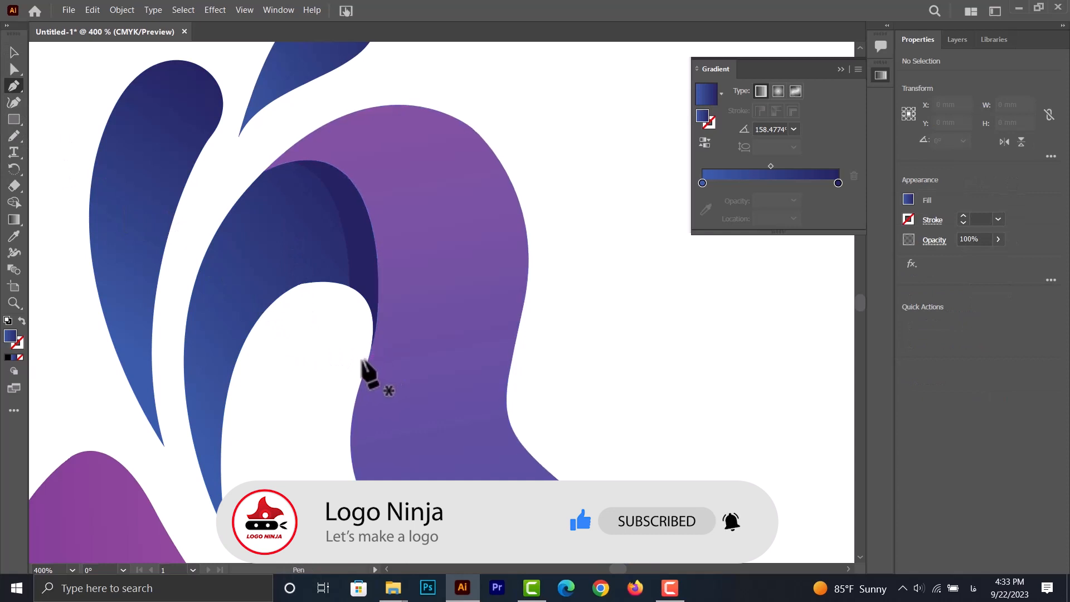
{"action": "left_click_drag", "start_coordinate": [366, 353], "coordinate": [368, 353]}
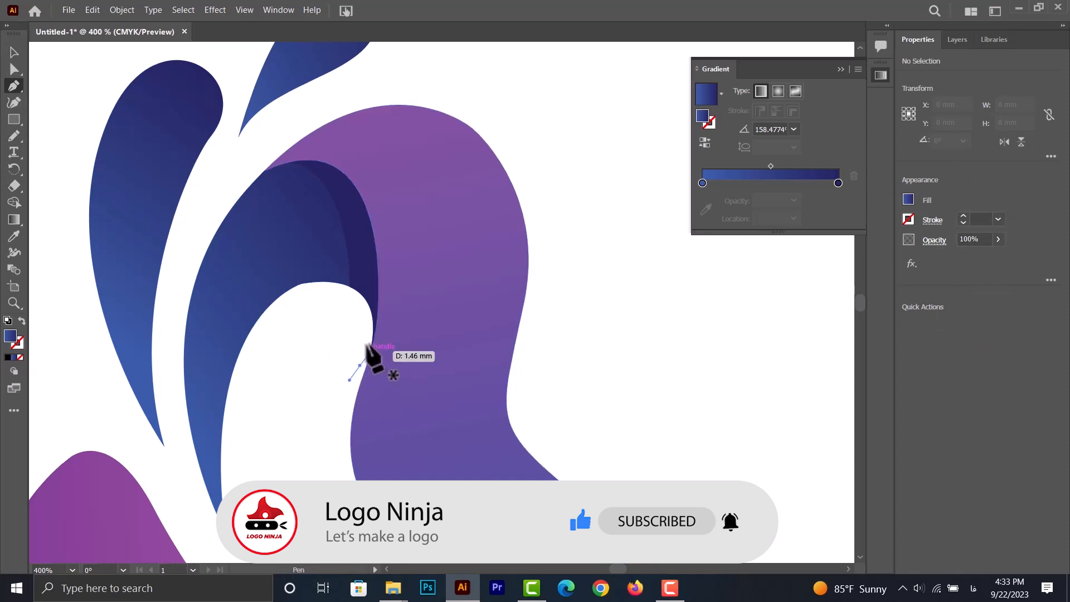
{"action": "mouse_move", "coordinate": [264, 171]}
{"action": "left_mouse_down"}
{"action": "mouse_move", "coordinate": [152, 198]}
{"action": "mouse_move", "coordinate": [115, 235]}
{"action": "left_mouse_up"}
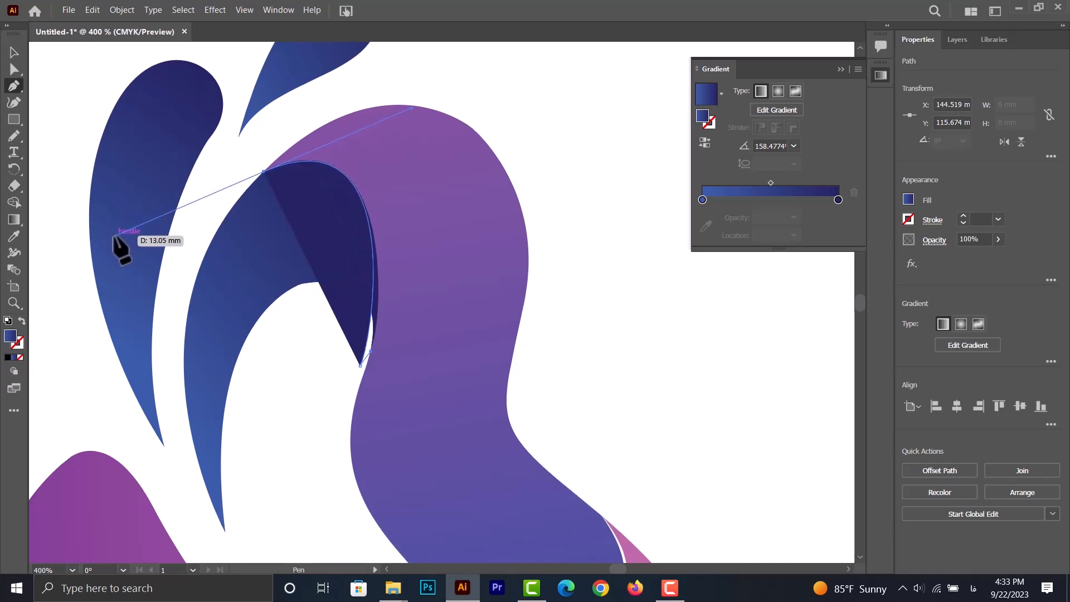
Give the curved path a white 1 pt stroke, no fill, and a width profile tapered at both ends.
{"action": "left_click", "coordinate": [904, 219]}
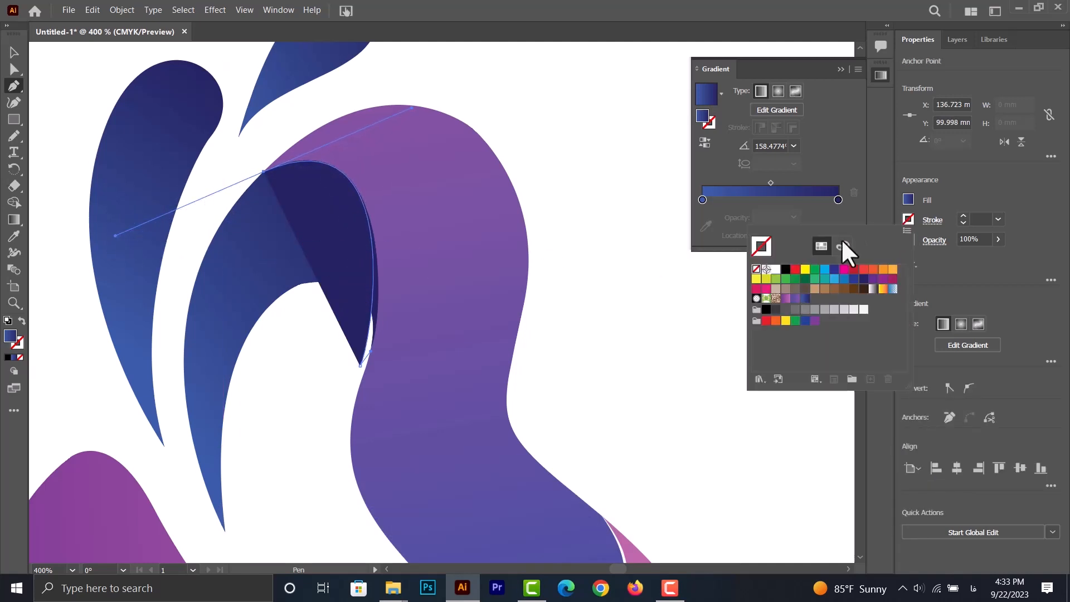
{"action": "left_click", "coordinate": [775, 269]}
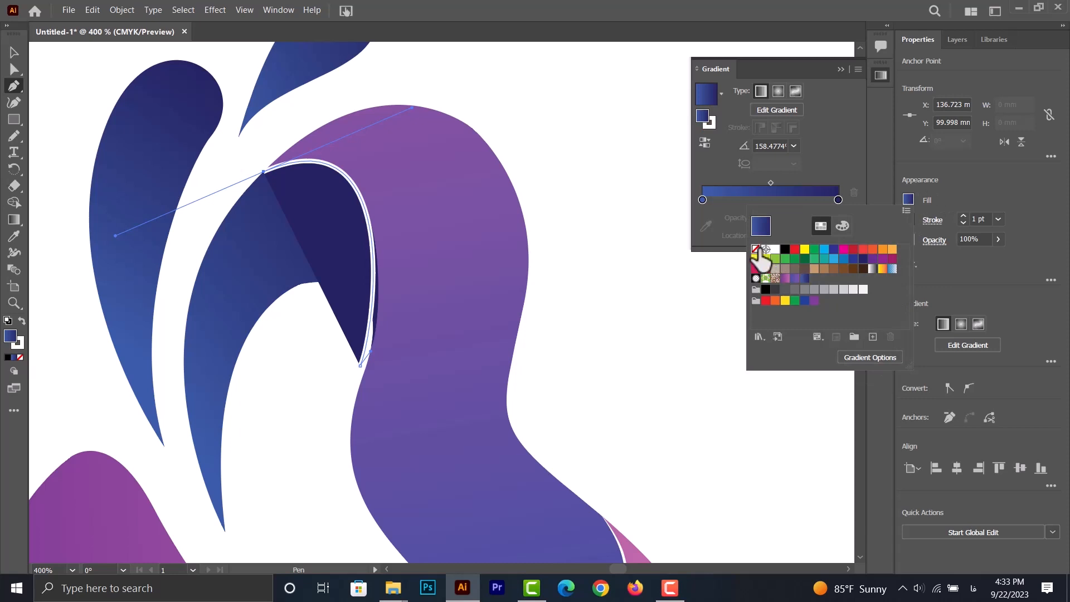
{"action": "left_click", "coordinate": [755, 249]}
{"action": "left_click", "coordinate": [930, 221]}
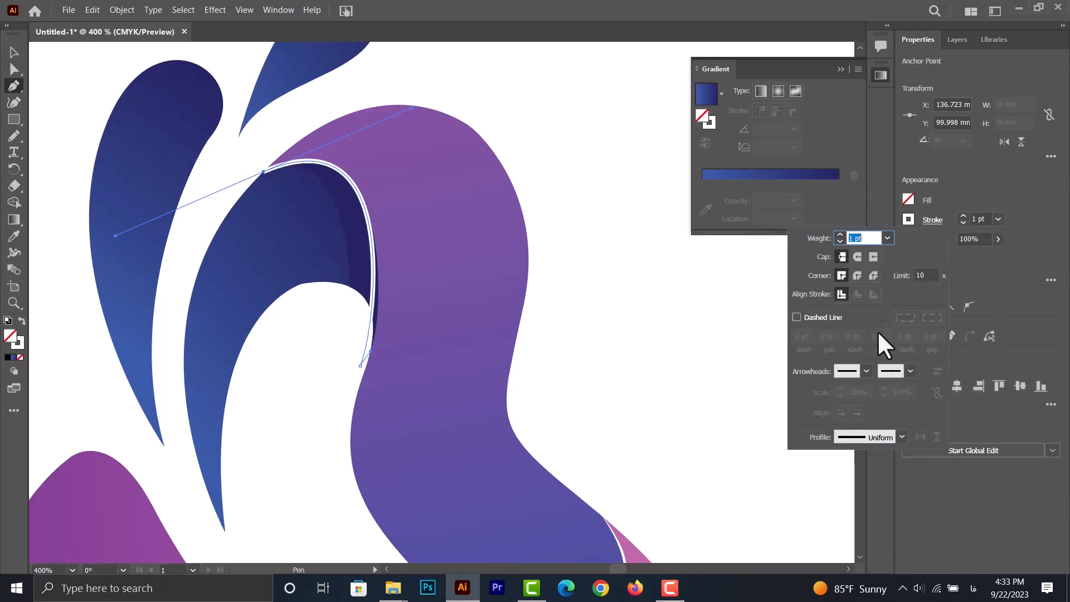
{"action": "left_click", "coordinate": [901, 437]}
{"action": "left_click", "coordinate": [857, 295]}
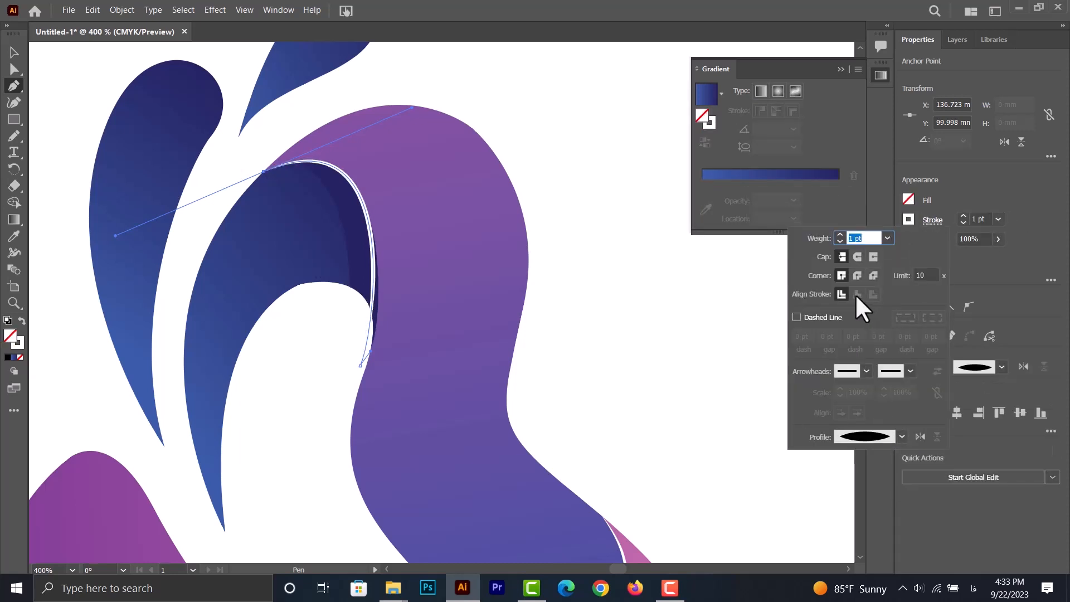
Move the white path's lower anchor onto the arch tip and adjust its upper handle to follow the arch-body seam.
{"action": "left_click", "coordinate": [14, 69]}
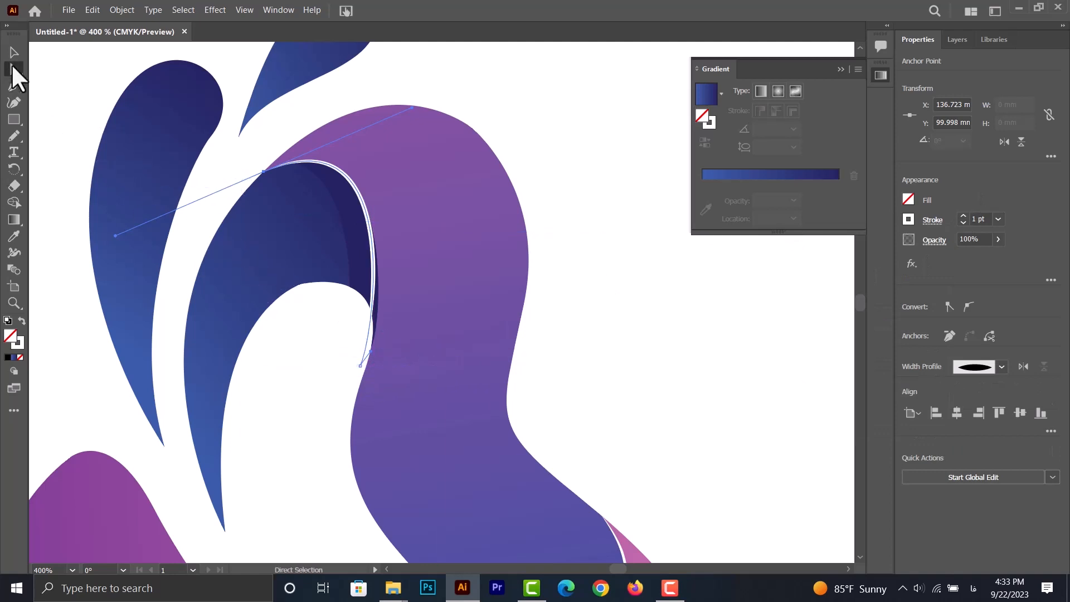
{"action": "left_click_drag", "start_coordinate": [360, 365], "coordinate": [372, 350]}
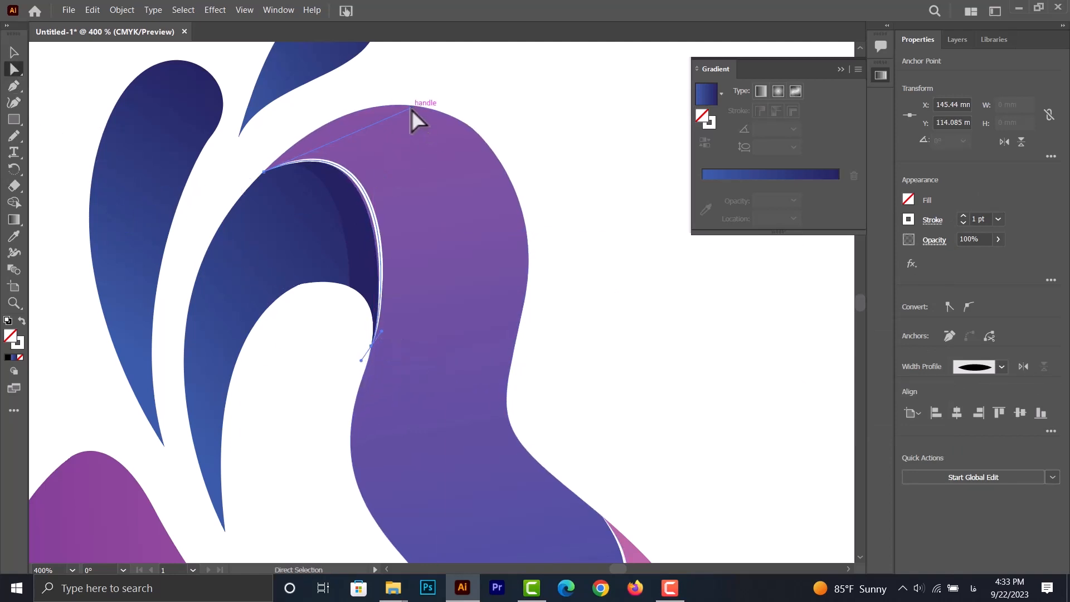
{"action": "left_click_drag", "start_coordinate": [411, 109], "coordinate": [405, 113]}
{"action": "left_click", "coordinate": [566, 211]}
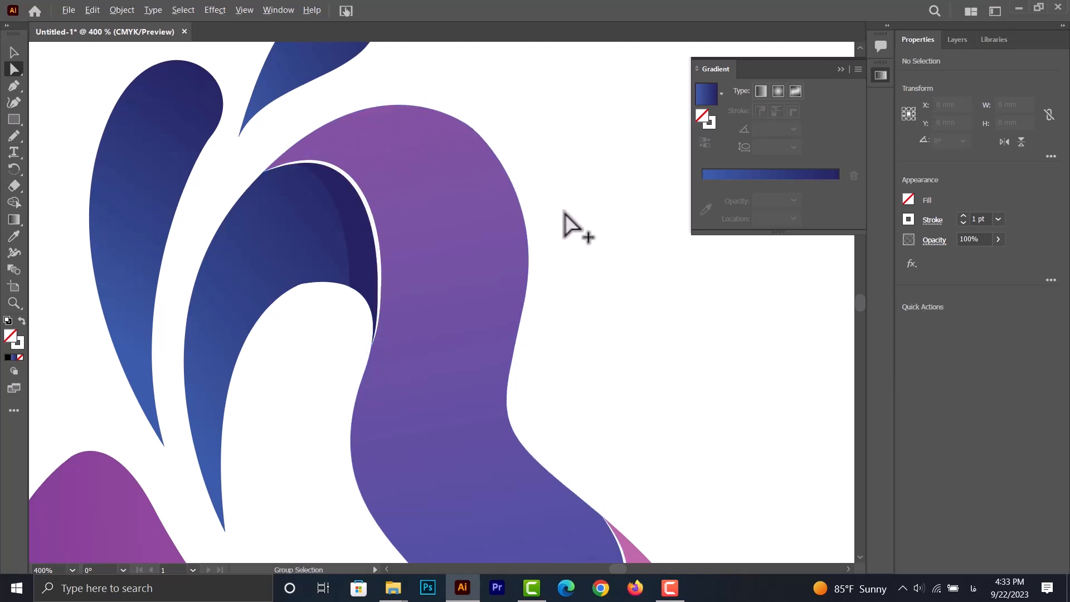
Select all the logo shapes and move them together slightly up and to the left on the artboard.
{"action": "scroll", "coordinate": [562, 212], "scroll_direction": "down", "scroll_amount": 2}
{"action": "scroll", "coordinate": [560, 222], "scroll_direction": "up", "scroll_amount": 1}
{"action": "scroll", "coordinate": [546, 227], "scroll_direction": "down", "scroll_amount": 2}
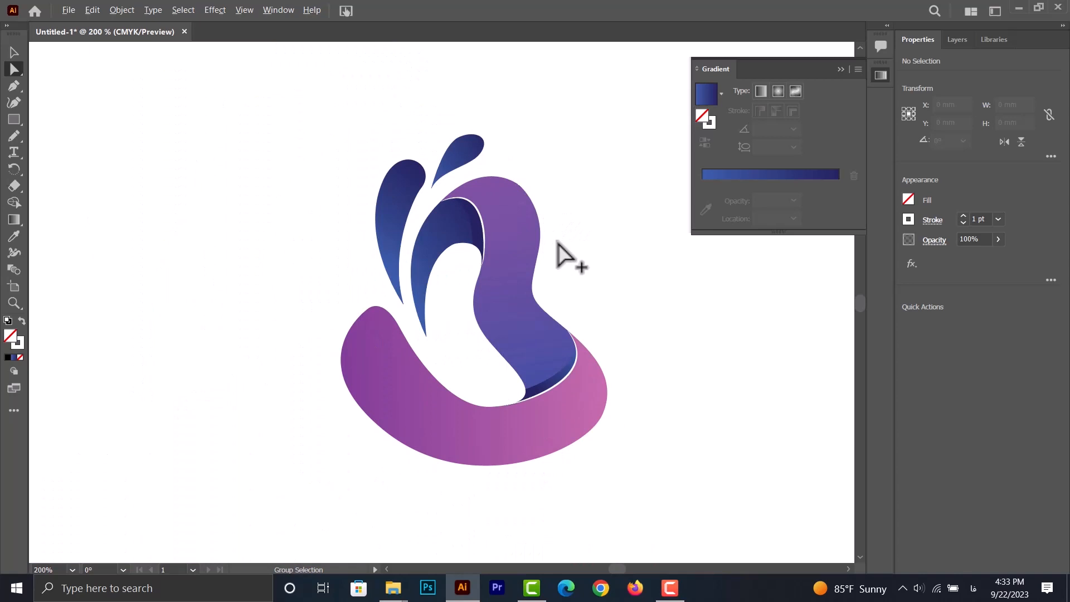
{"action": "left_click", "coordinate": [850, 66]}
{"action": "left_click_drag", "start_coordinate": [725, 113], "coordinate": [388, 453]}
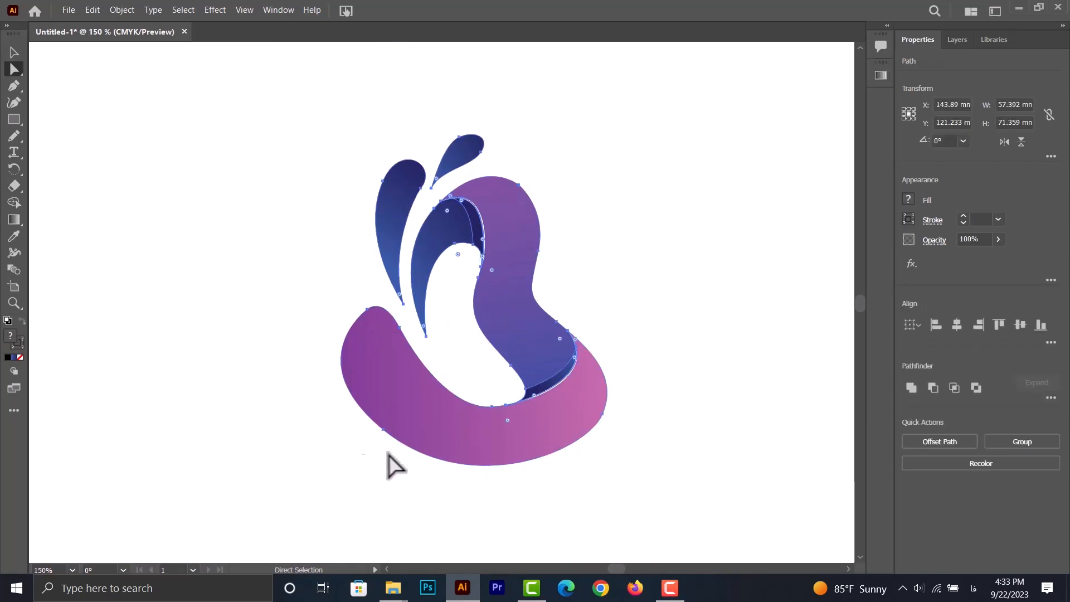
{"action": "left_click_drag", "start_coordinate": [526, 437], "coordinate": [478, 421]}
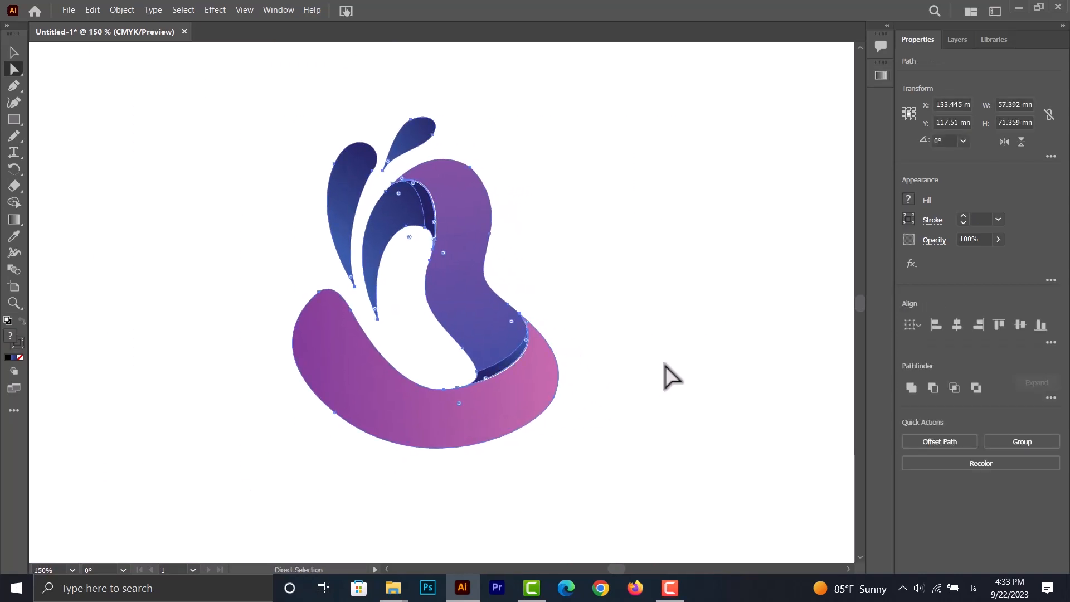
{"action": "left_click", "coordinate": [663, 362]}
Add the text COMPANYNAME below the logo.
{"action": "scroll", "coordinate": [626, 354], "scroll_direction": "down", "scroll_amount": 1}
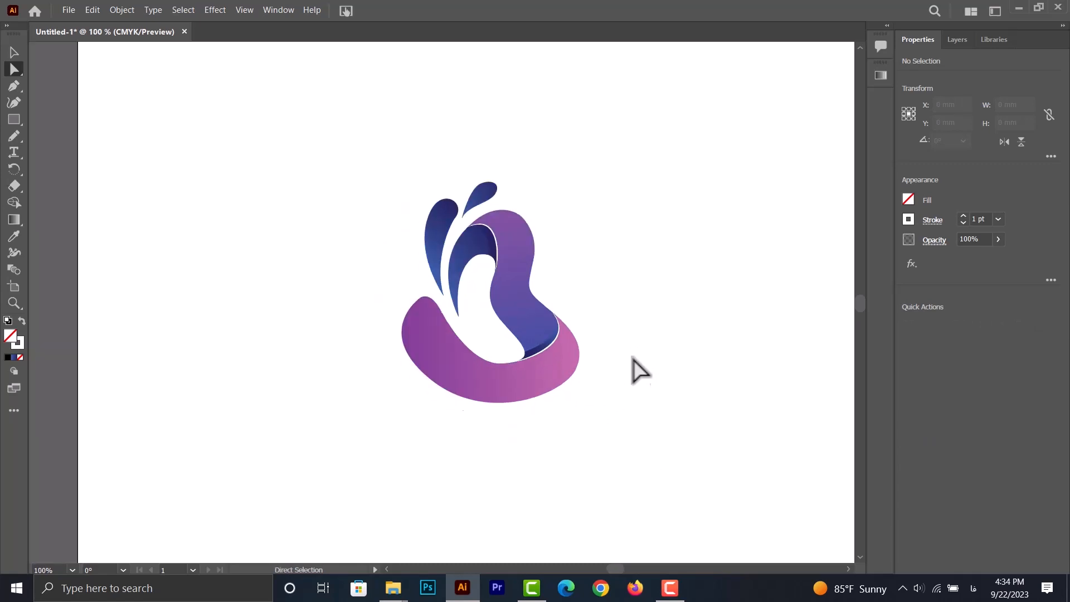
{"action": "scroll", "coordinate": [633, 358], "scroll_direction": "down", "scroll_amount": 2}
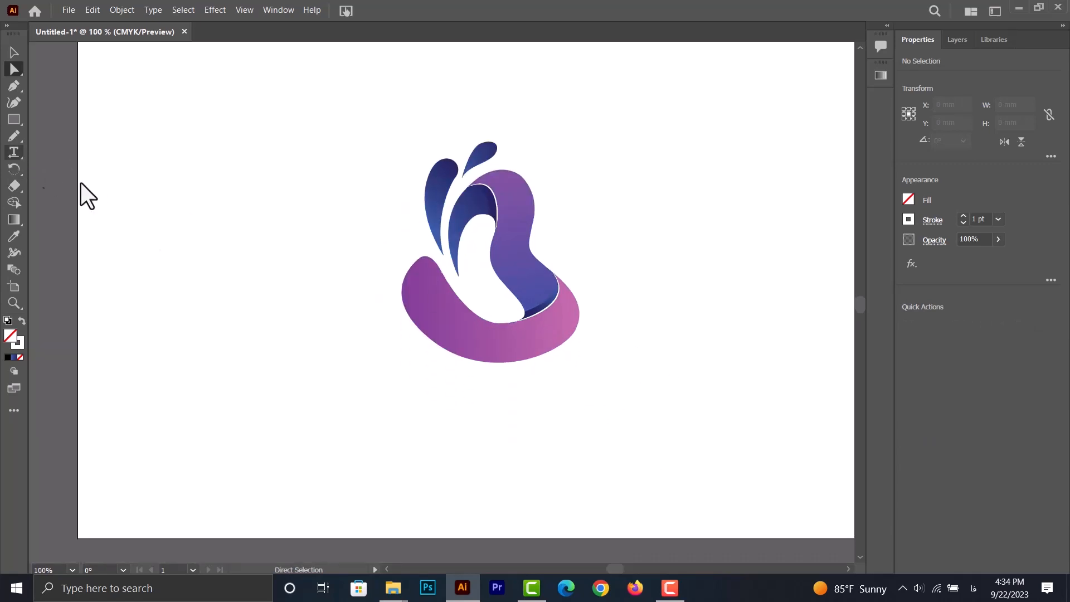
{"action": "key", "text": "t"}
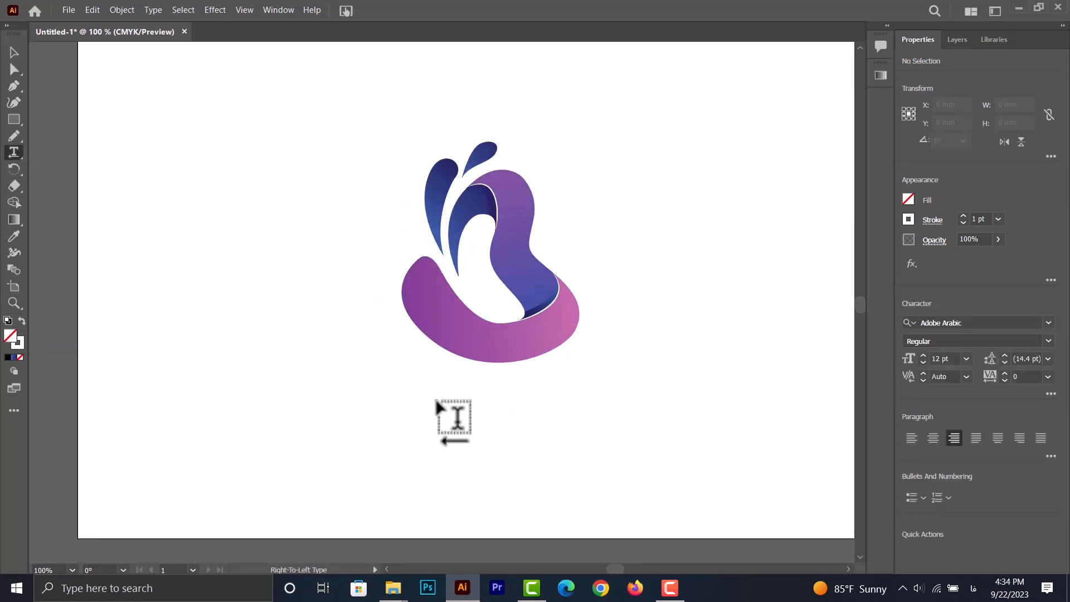
{"action": "left_click", "coordinate": [436, 403]}
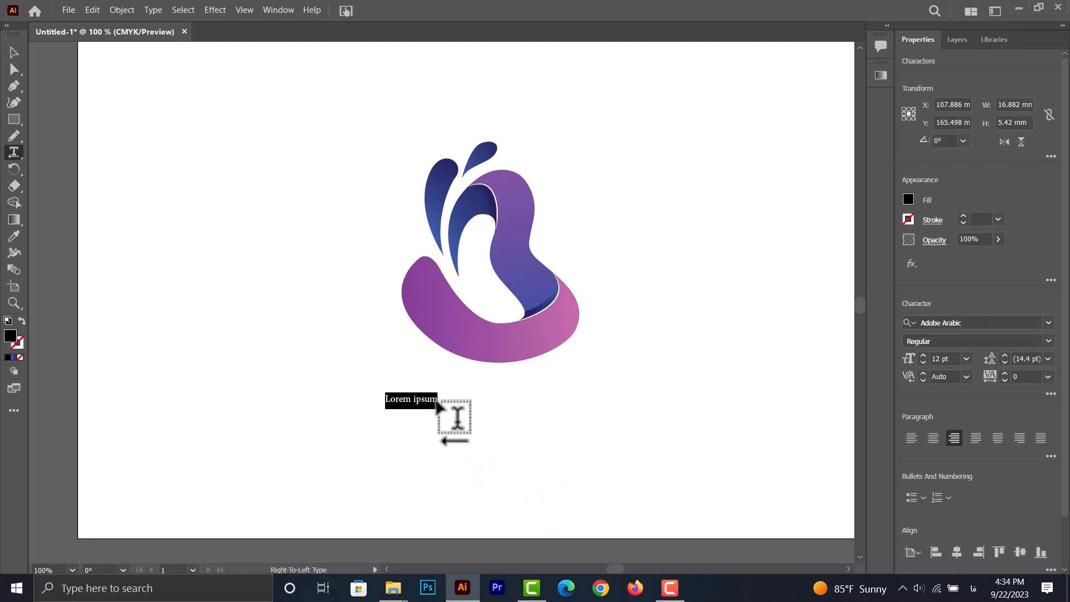
{"action": "key", "text": "BackSpace"}
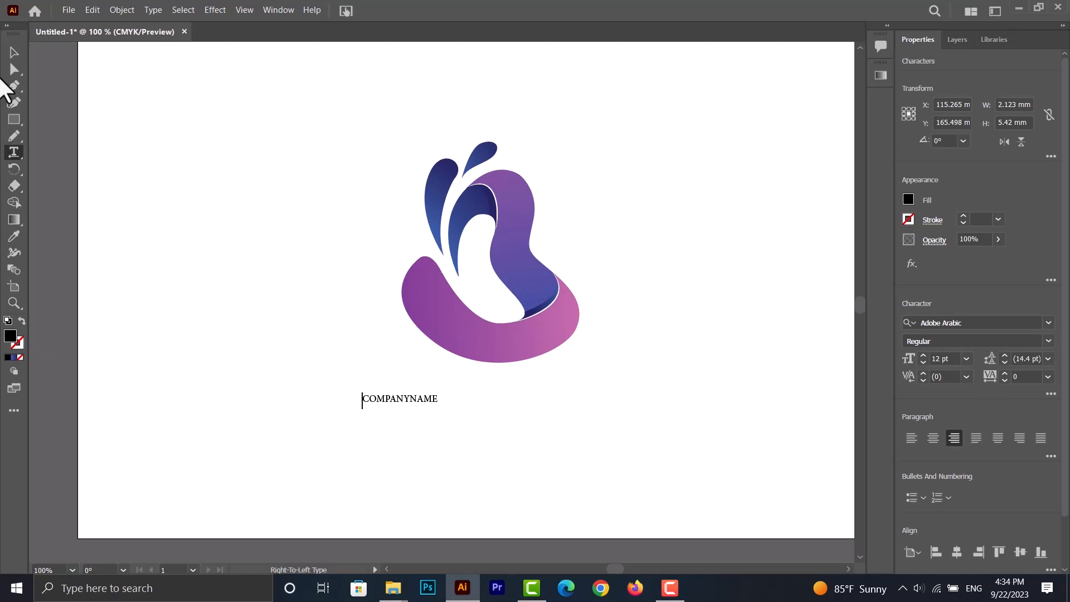
Enlarge the COMPANYNAME text to about 42 pt and nudge it up beneath the logo.
{"action": "left_click", "coordinate": [14, 52]}
{"action": "left_click_drag", "start_coordinate": [440, 412], "coordinate": [629, 494]}
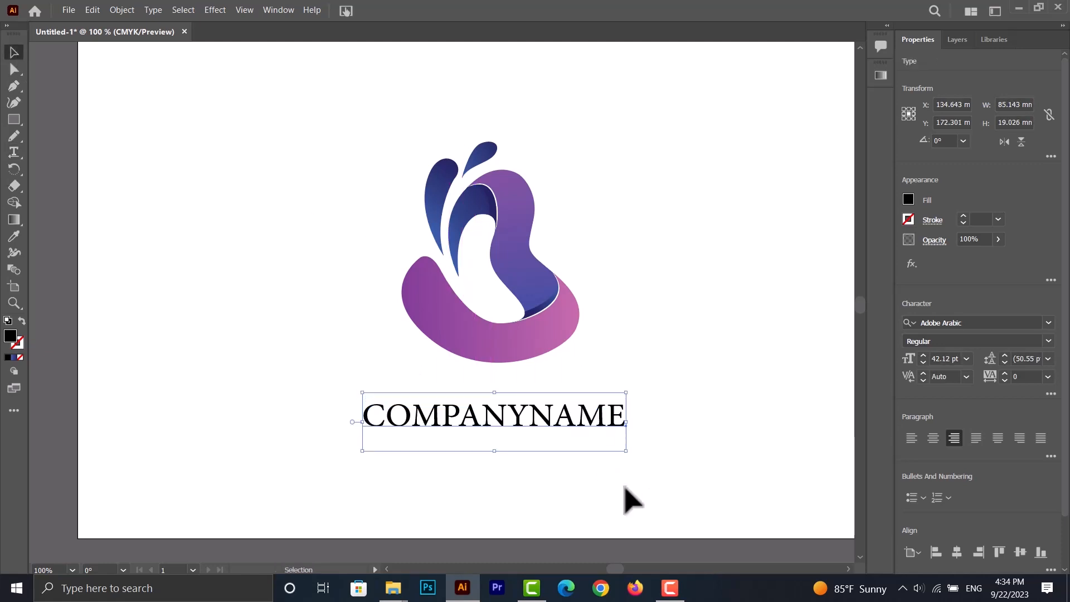
{"action": "left_click_drag", "start_coordinate": [550, 420], "coordinate": [552, 411]}
Set the COMPANYNAME text in Gotham-UltraItalic and recentre it beneath the logo.
{"action": "left_click", "coordinate": [1047, 324]}
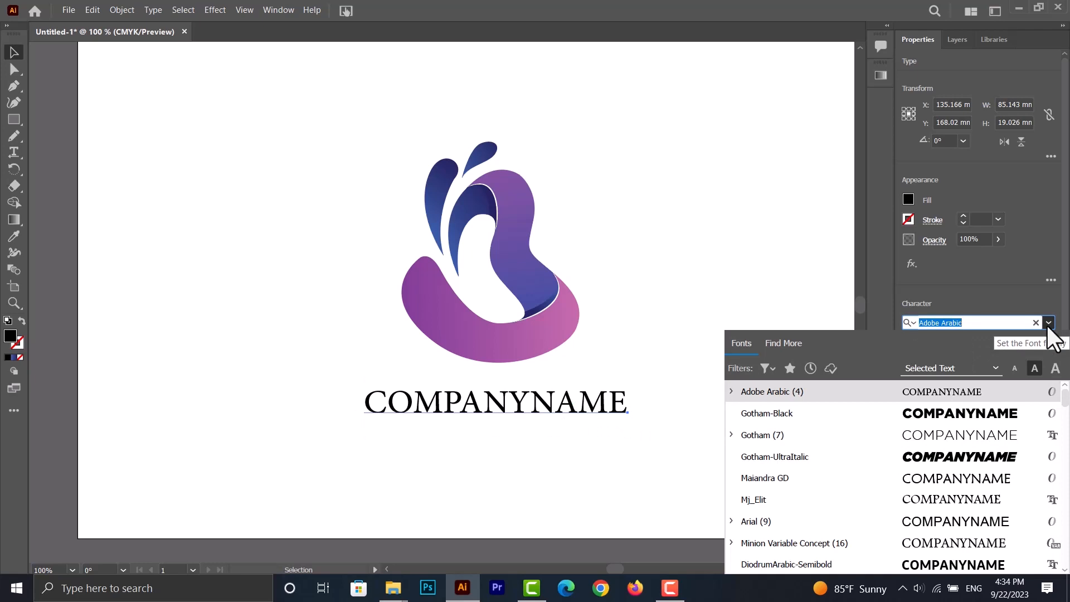
{"action": "left_click", "coordinate": [982, 458]}
{"action": "left_click_drag", "start_coordinate": [624, 407], "coordinate": [689, 419]}
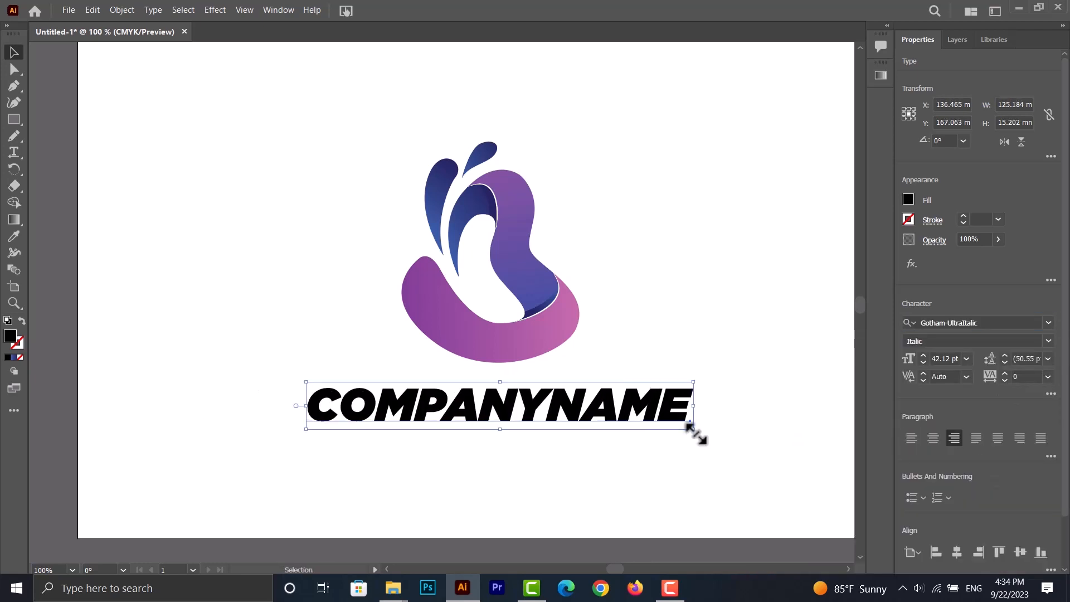
Change only the word COMPANY in the text to the Gotham-Light font.
{"action": "double_click", "coordinate": [540, 411]}
{"action": "left_click_drag", "start_coordinate": [528, 406], "coordinate": [305, 410]}
{"action": "left_click", "coordinate": [1048, 323]}
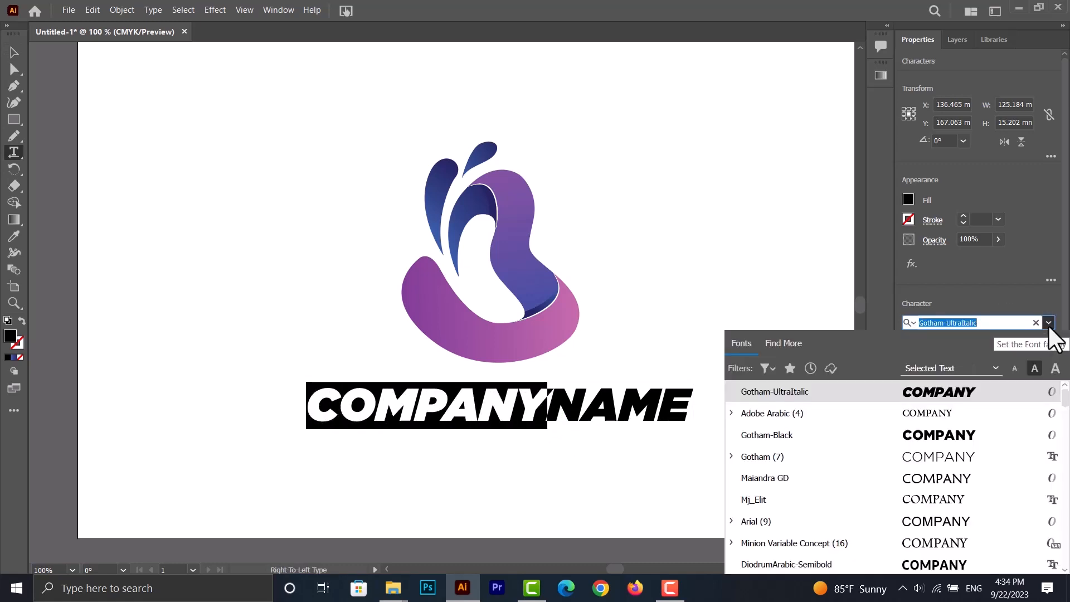
{"action": "type", "text": "got"}
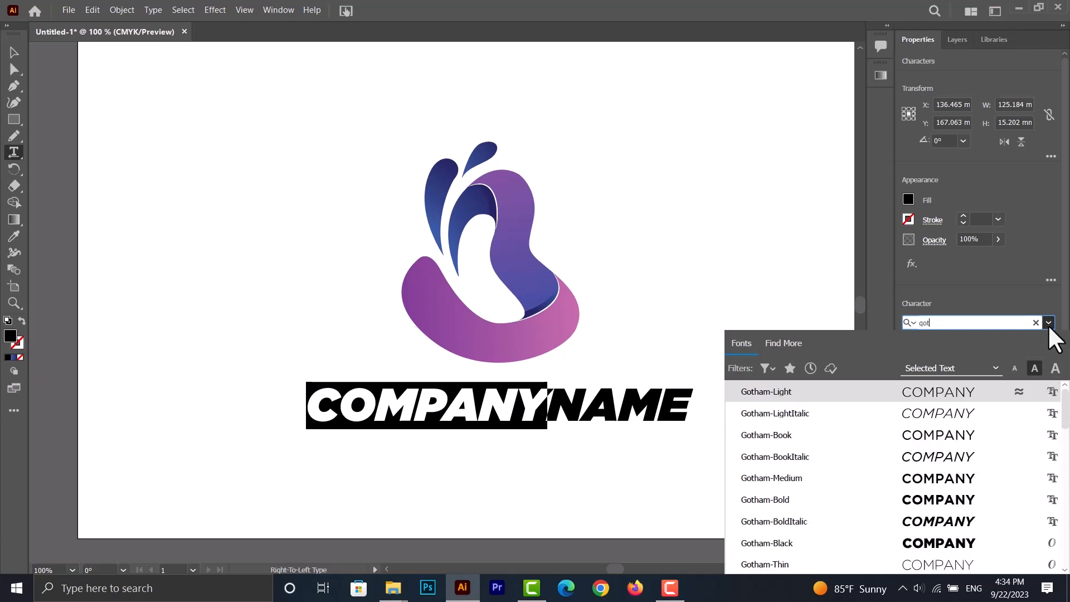
{"action": "left_click", "coordinate": [952, 395]}
{"action": "left_click", "coordinate": [13, 52]}
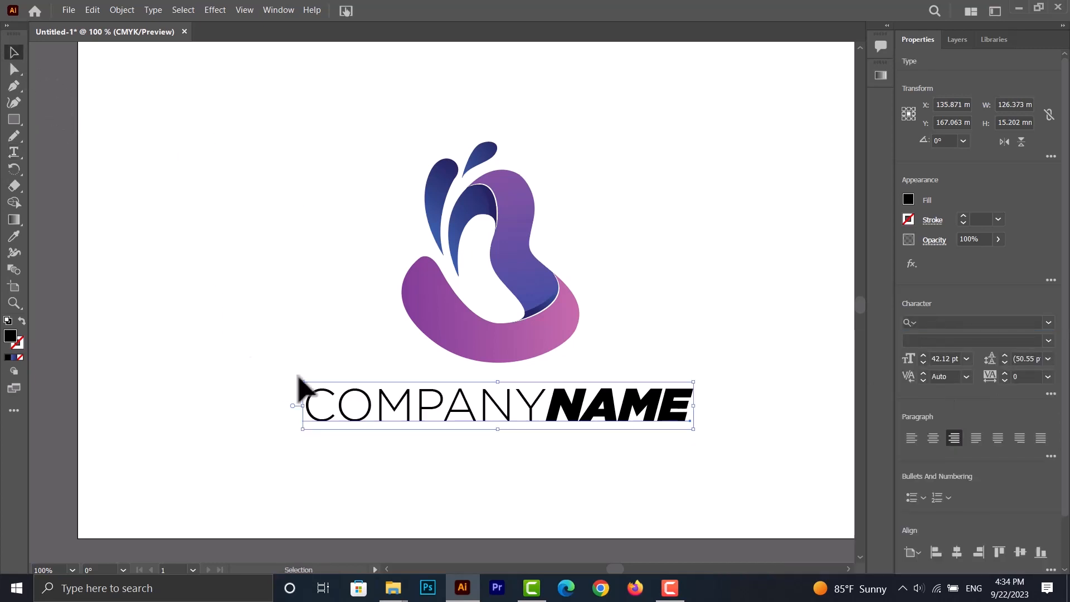
Scale the COMPANYNAME text down to about 31 pt and keep it centred beneath the logo.
{"action": "left_click", "coordinate": [470, 437]}
{"action": "left_click_drag", "start_coordinate": [573, 418], "coordinate": [583, 419]}
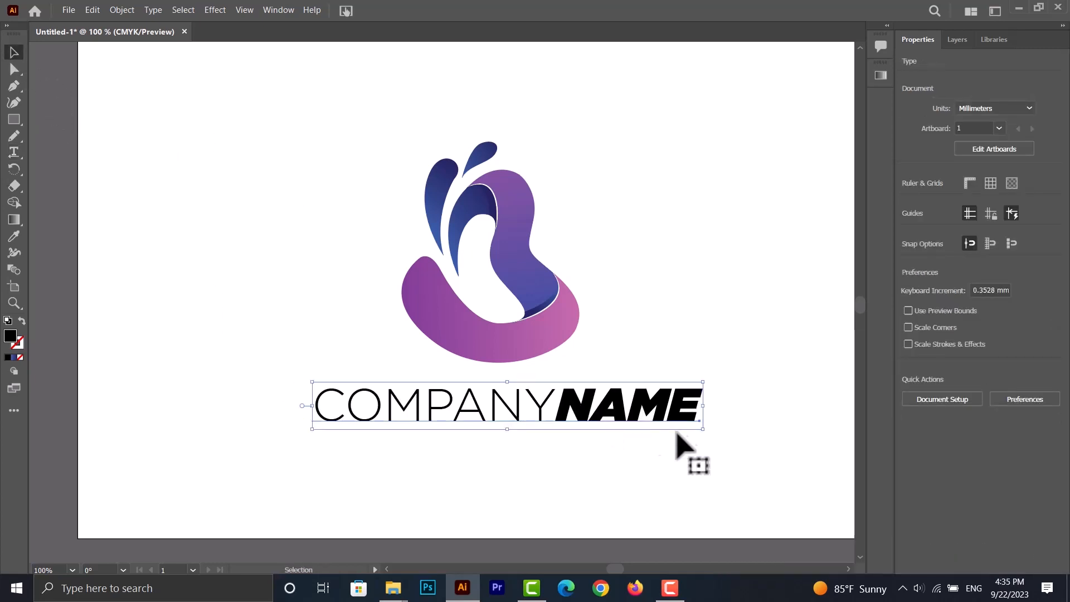
{"action": "left_click_drag", "start_coordinate": [704, 430], "coordinate": [596, 422]}
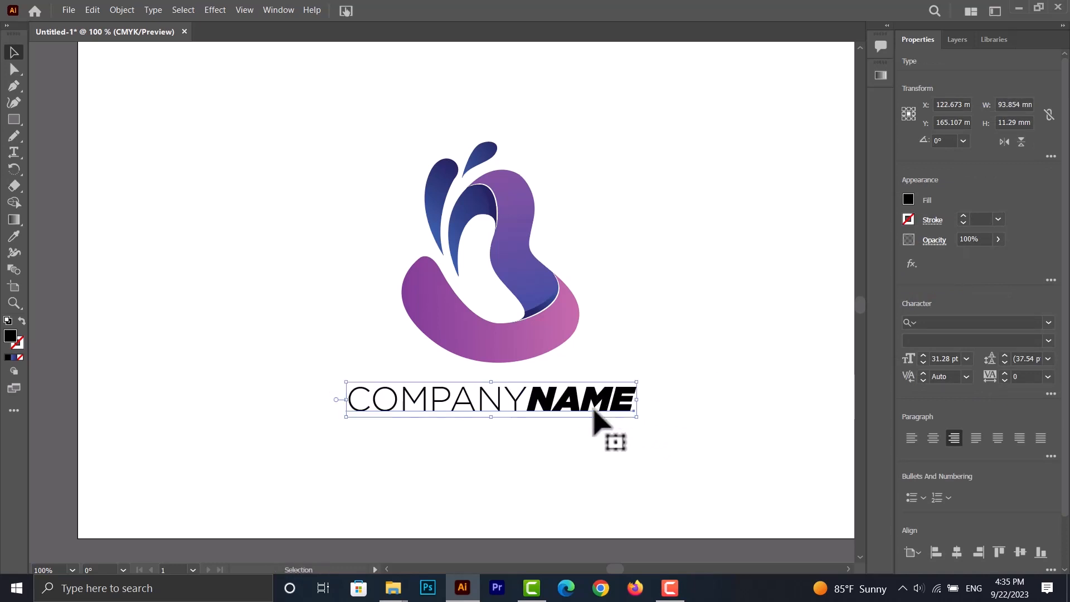
{"action": "left_click", "coordinate": [548, 455]}
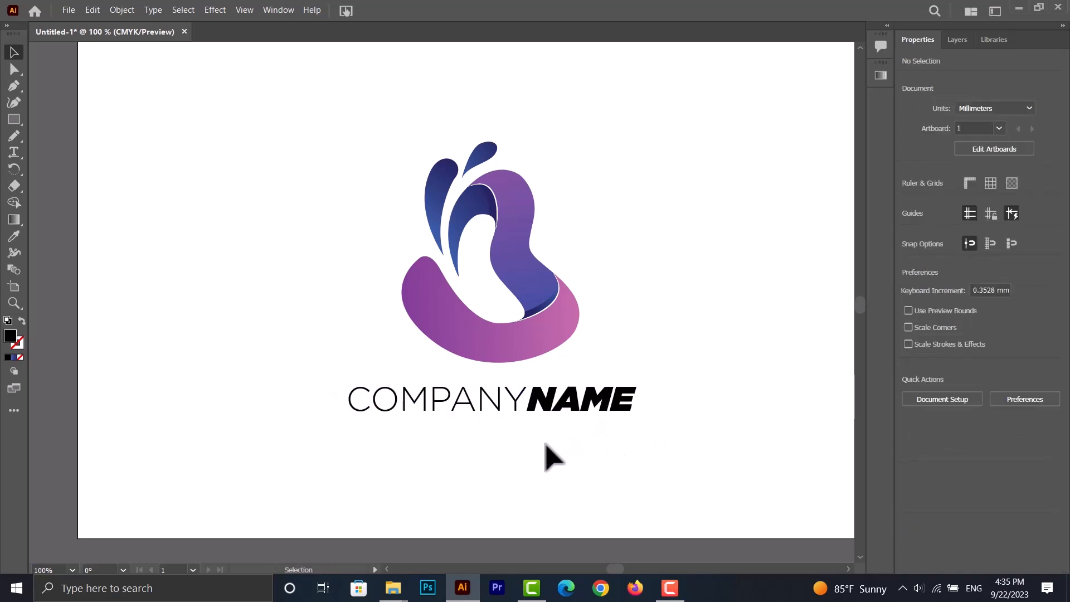
Add the text "your tagline" just below COMPANYNAME.
{"action": "left_click", "coordinate": [15, 152]}
{"action": "left_click", "coordinate": [498, 438]}
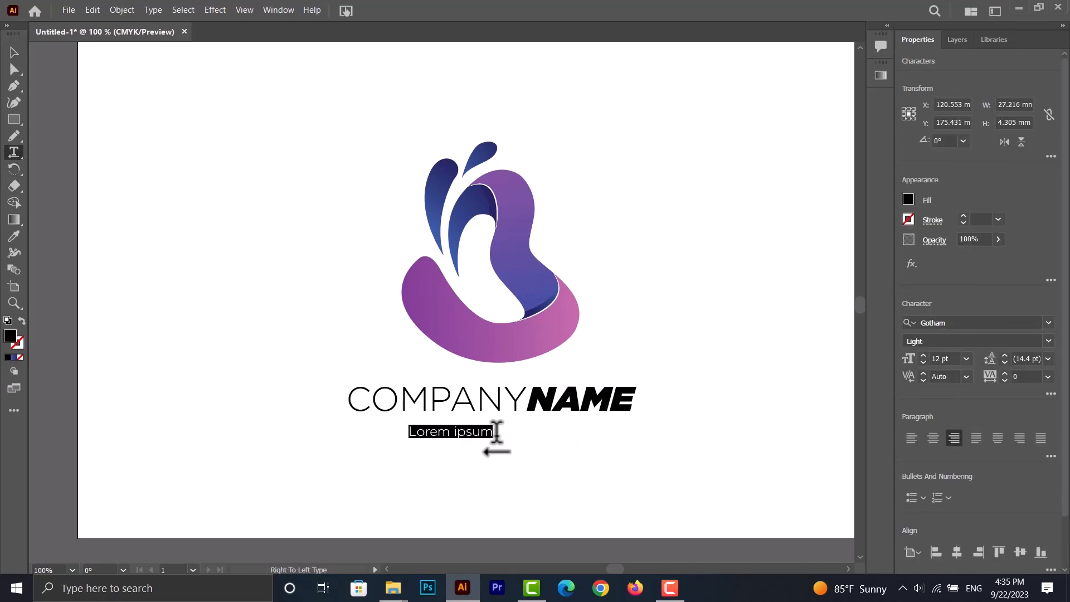
{"action": "type", "text": "your tagline"}
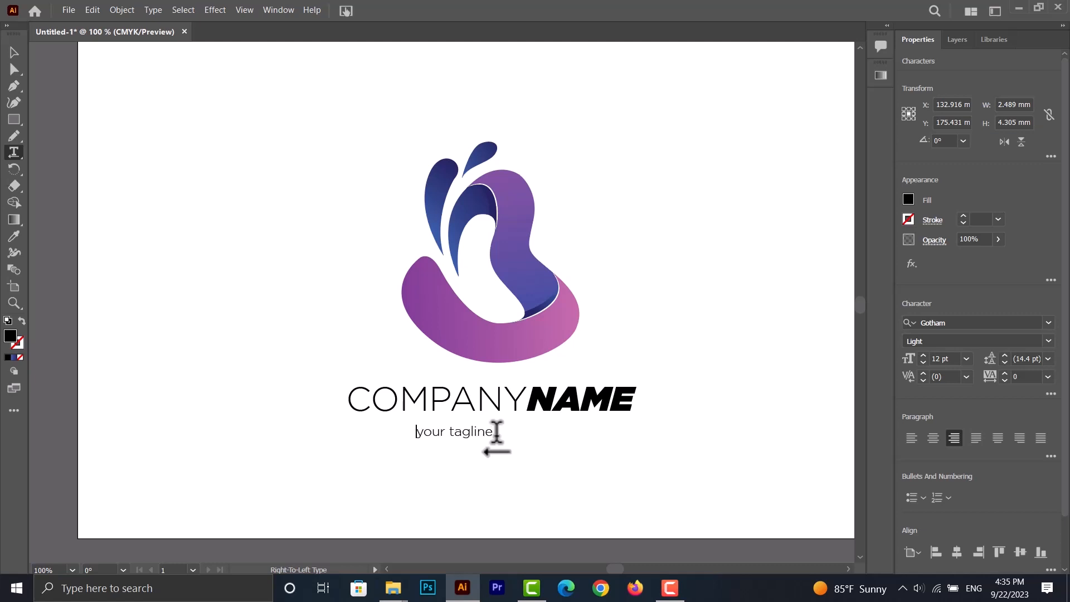
Set the tracking of the whole tagline text to 500.
{"action": "key", "text": "ctrl+a"}
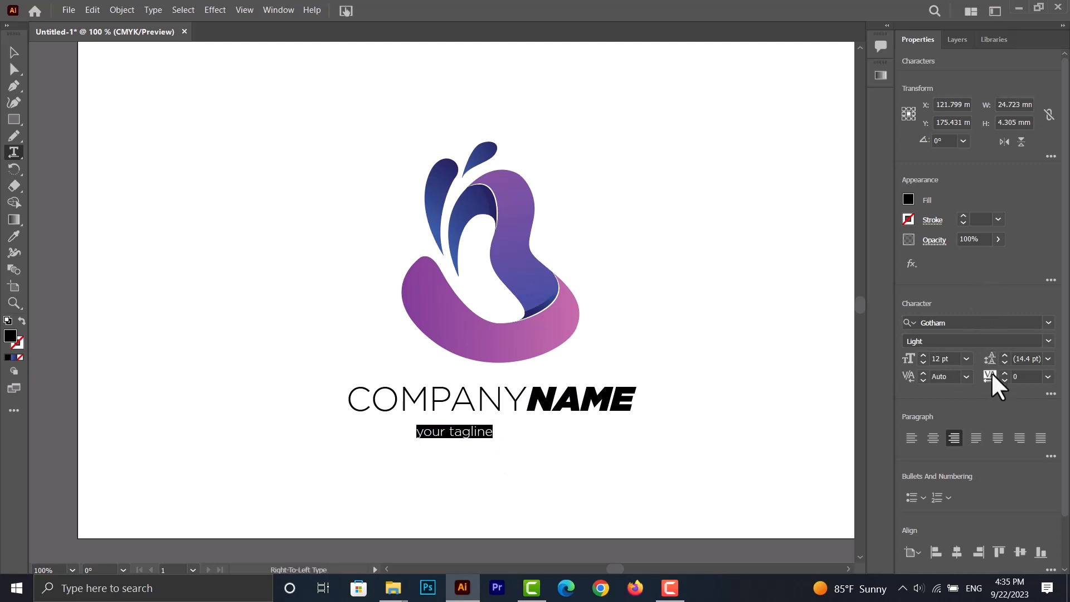
{"action": "left_click", "coordinate": [1012, 377]}
{"action": "type", "text": "50"}
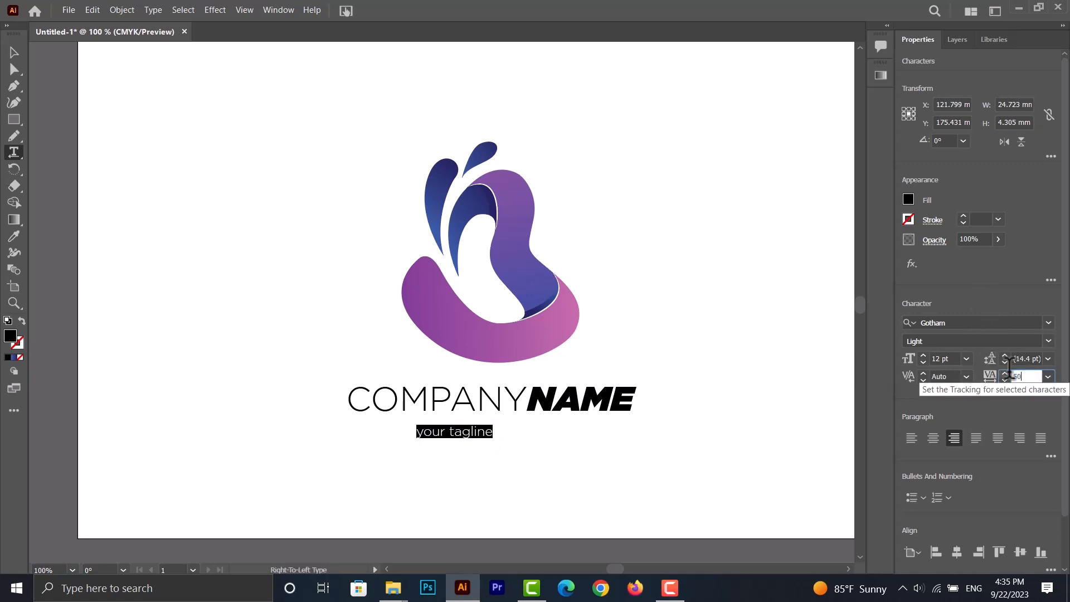
{"action": "type", "text": "0"}
{"action": "key", "text": "Return"}
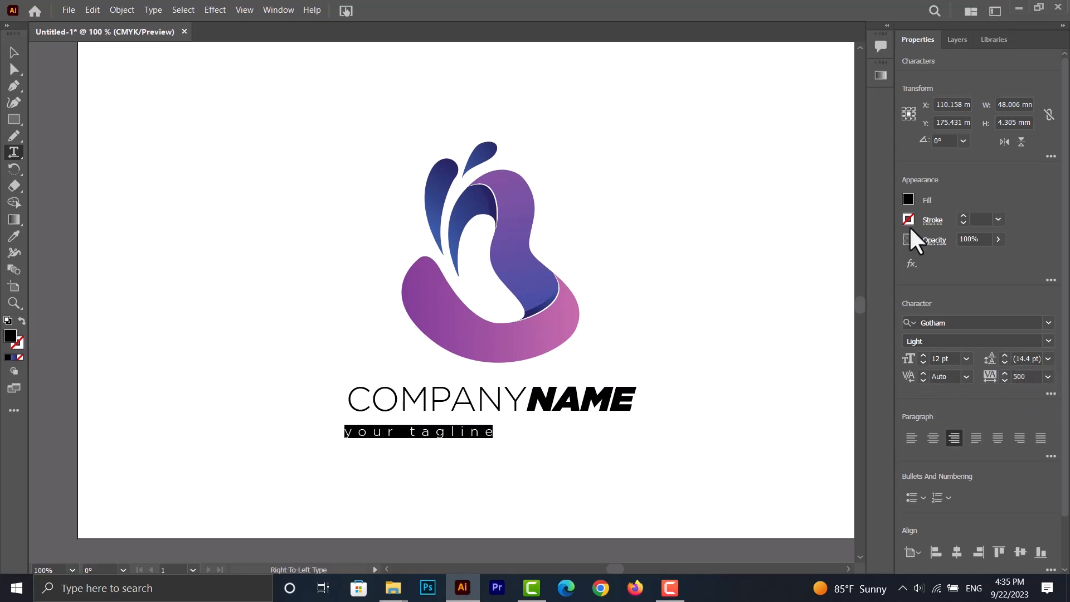
Fill the tagline text with dark grey and move it beneath the middle of COMPANYNAME.
{"action": "left_click", "coordinate": [909, 201]}
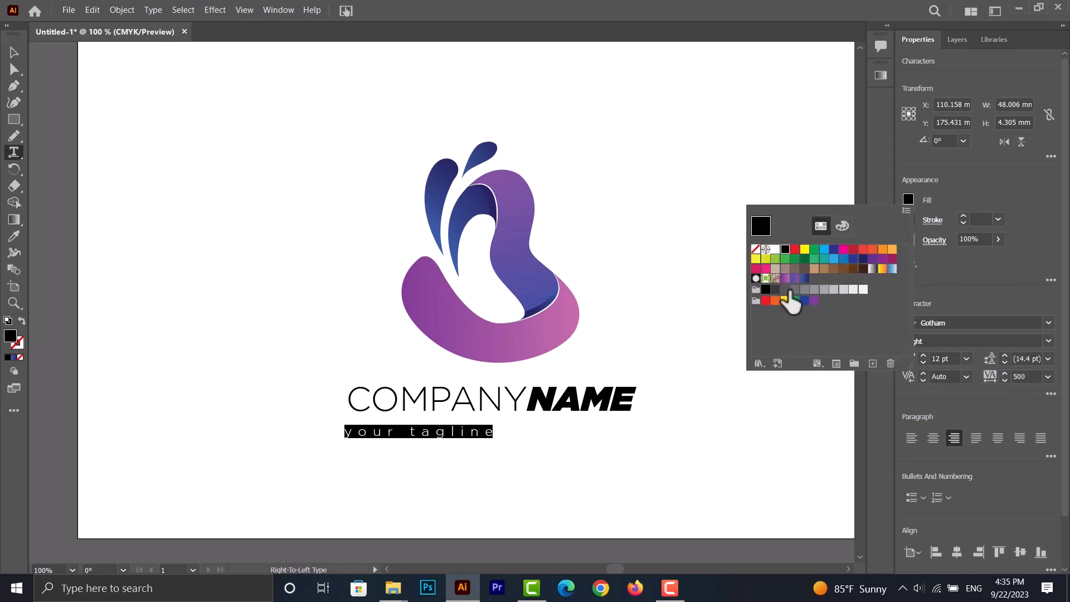
{"action": "left_click", "coordinate": [785, 290]}
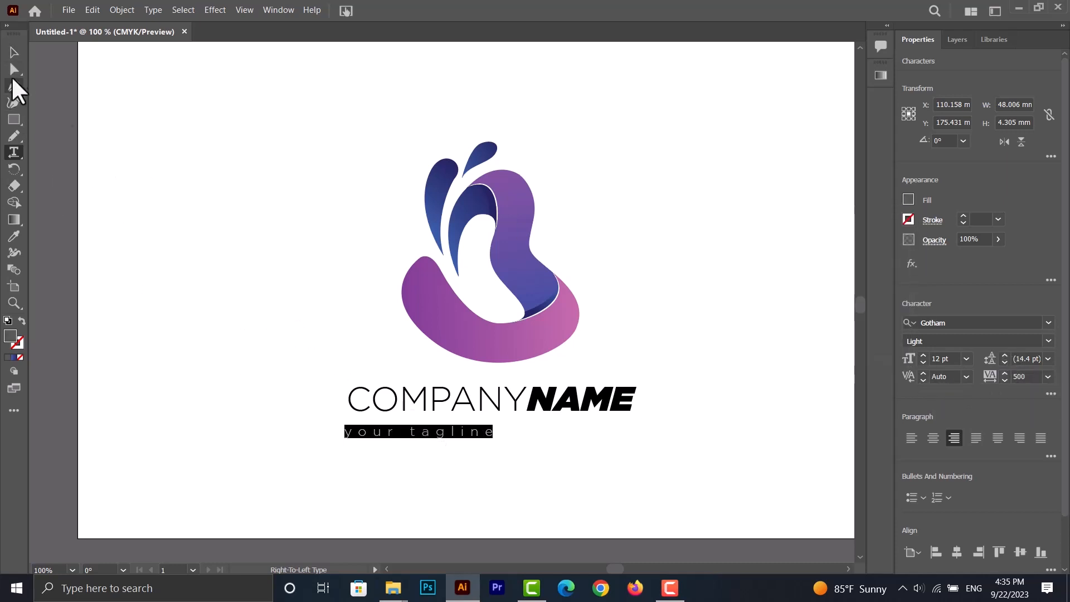
{"action": "left_click", "coordinate": [14, 52]}
{"action": "left_click_drag", "start_coordinate": [440, 433], "coordinate": [549, 423]}
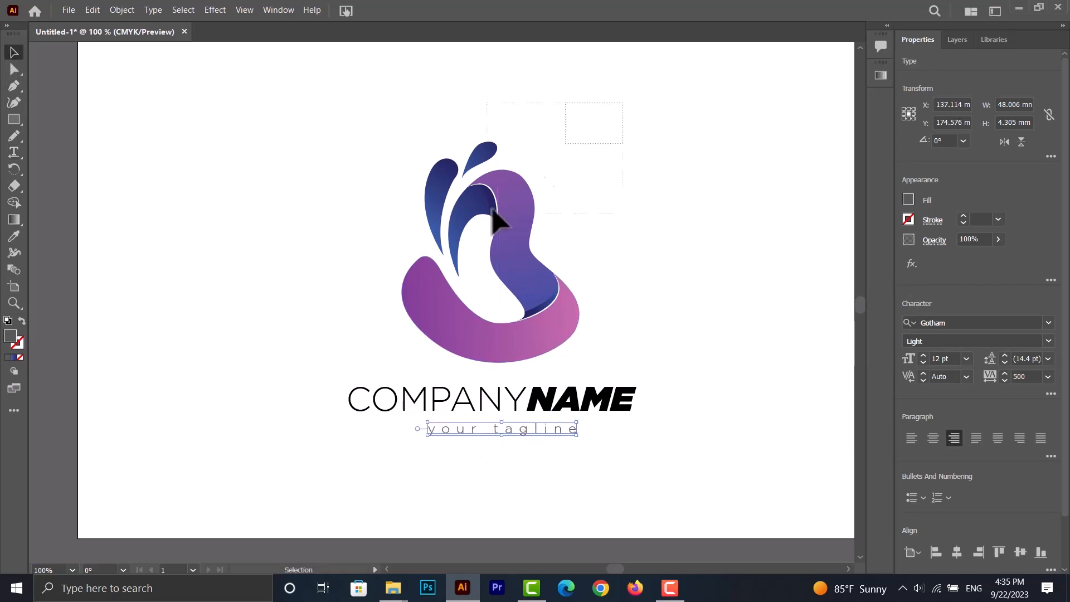
Group all the shapes that make up the logo symbol.
{"action": "left_click", "coordinate": [367, 359]}
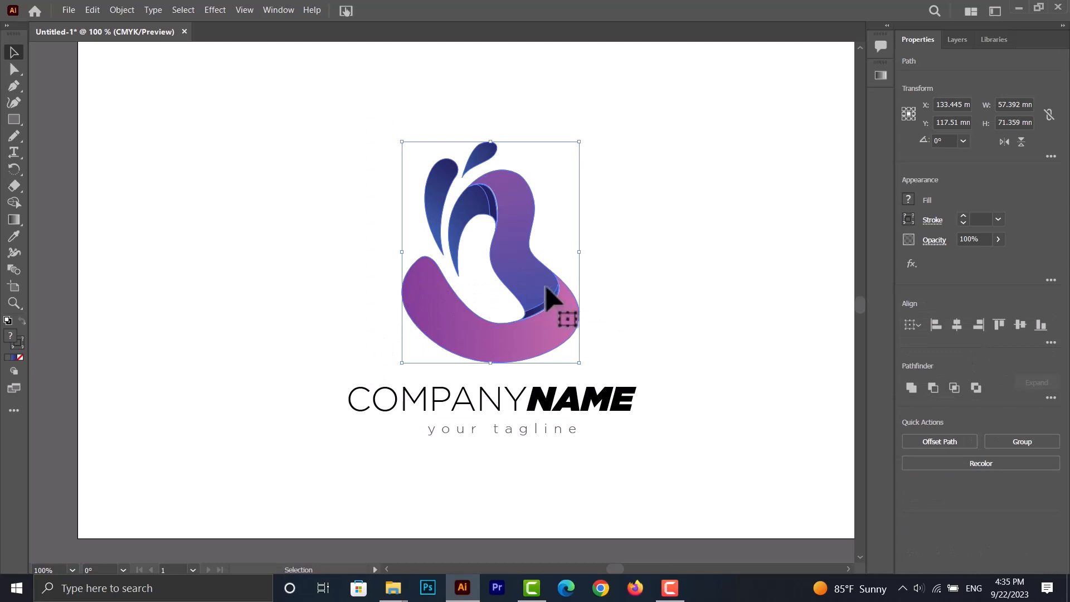
{"action": "right_click", "coordinate": [540, 283]}
{"action": "left_click", "coordinate": [569, 397]}
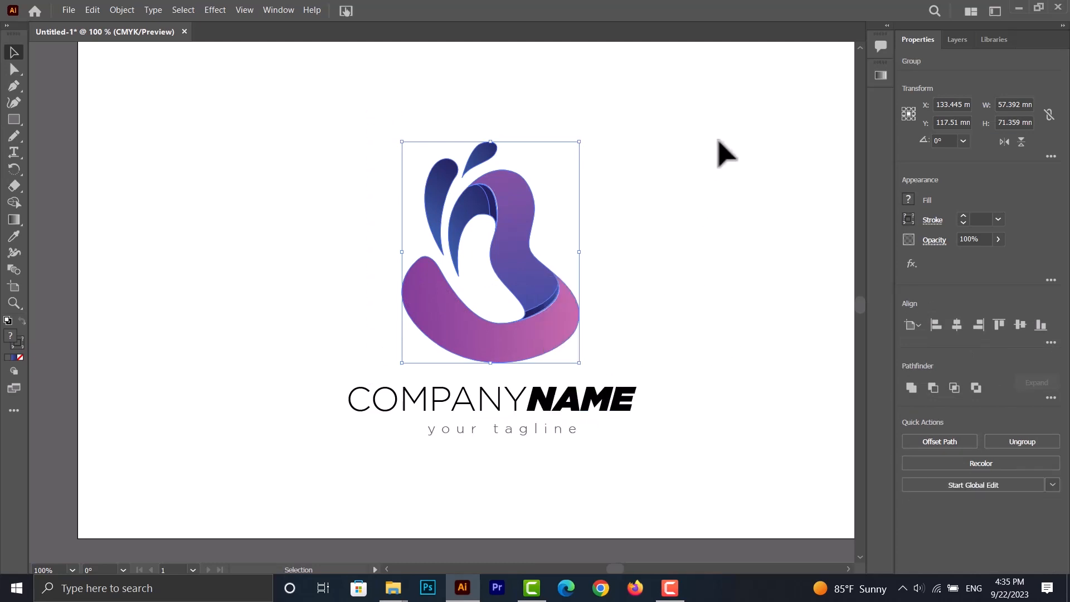
Align the logo group, COMPANYNAME and the tagline to one another on their horizontal centres.
{"action": "left_click_drag", "start_coordinate": [650, 192], "coordinate": [362, 487]}
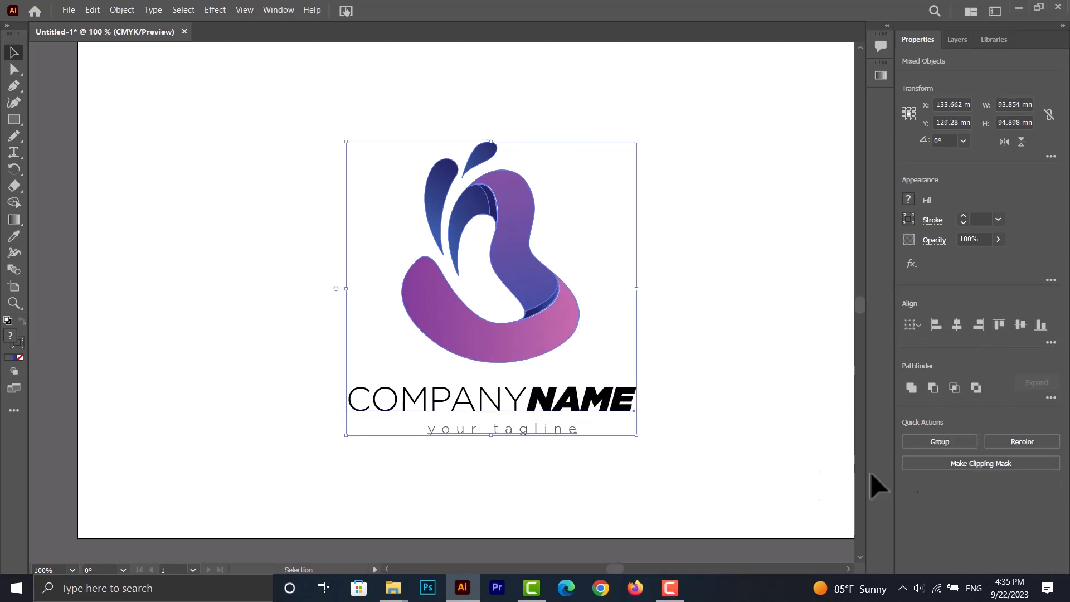
{"action": "left_click", "coordinate": [957, 326]}
{"action": "left_click", "coordinate": [681, 362]}
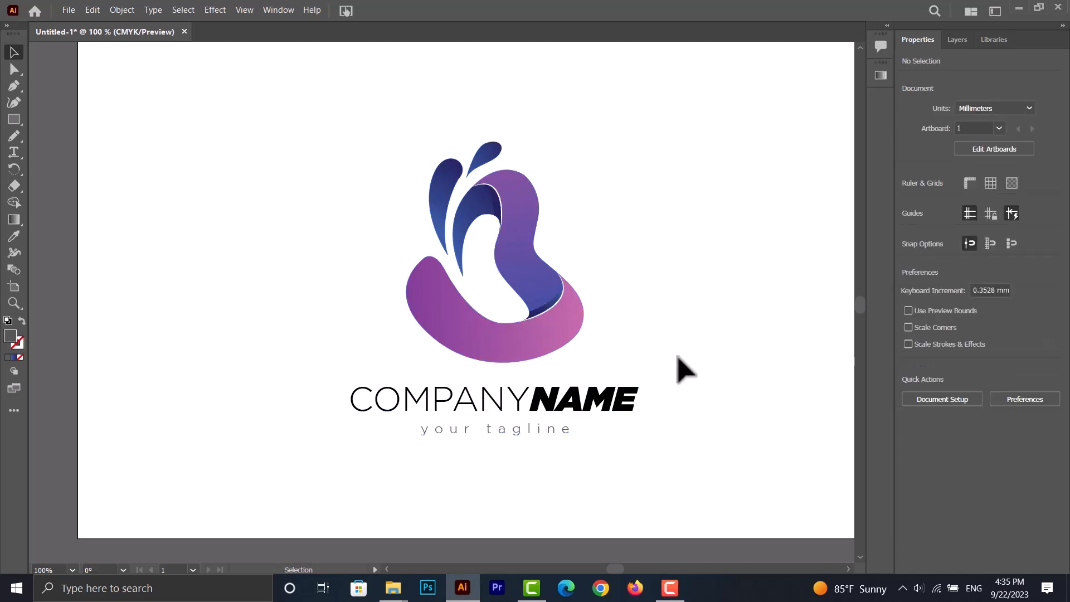
Enlarge the tagline text slightly about its centre, keeping its proportions, and deselect it.
{"action": "left_click", "coordinate": [561, 431]}
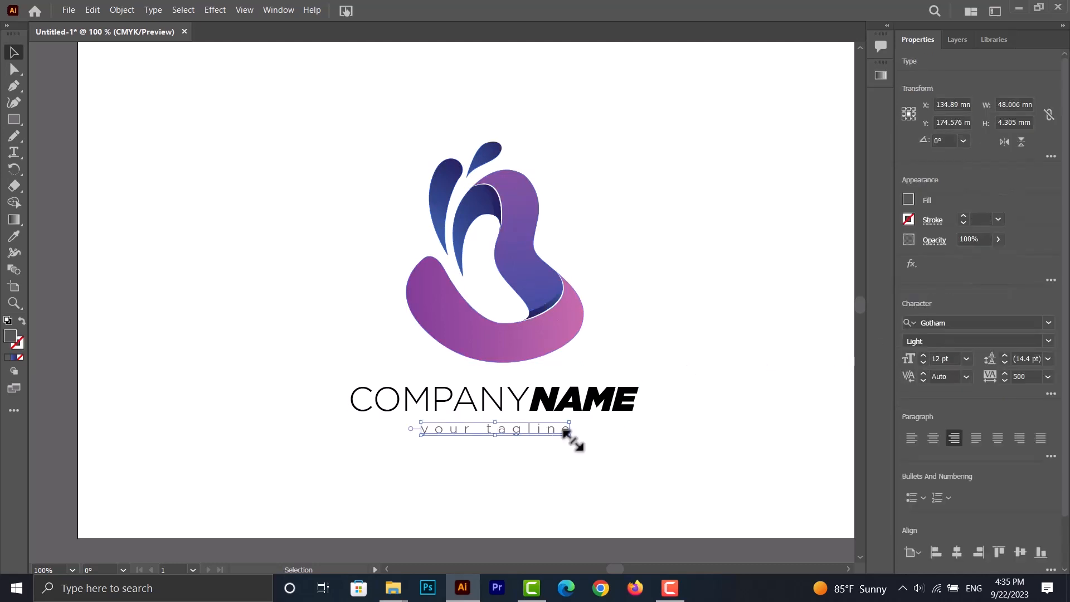
{"action": "left_click_drag", "start_coordinate": [569, 435], "coordinate": [587, 440]}
{"action": "left_click", "coordinate": [621, 445]}
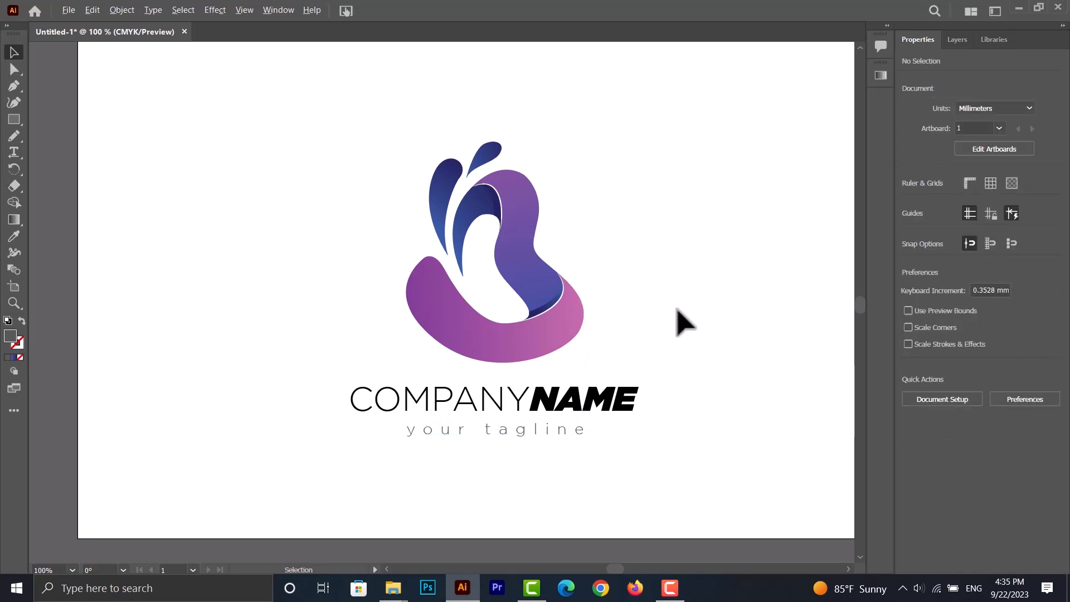
{"action": "key", "text": "alt"}
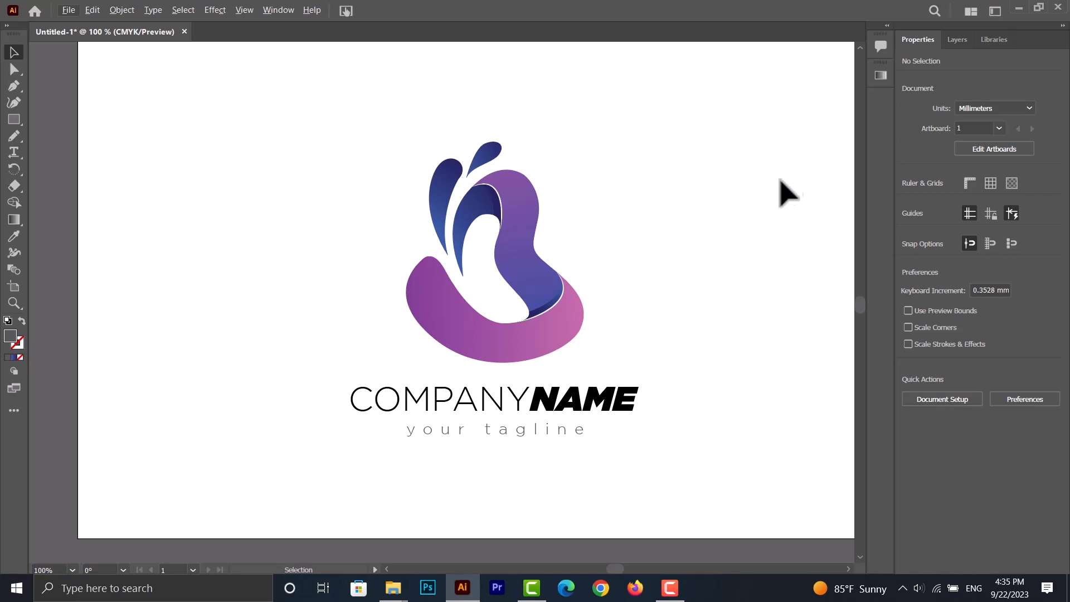